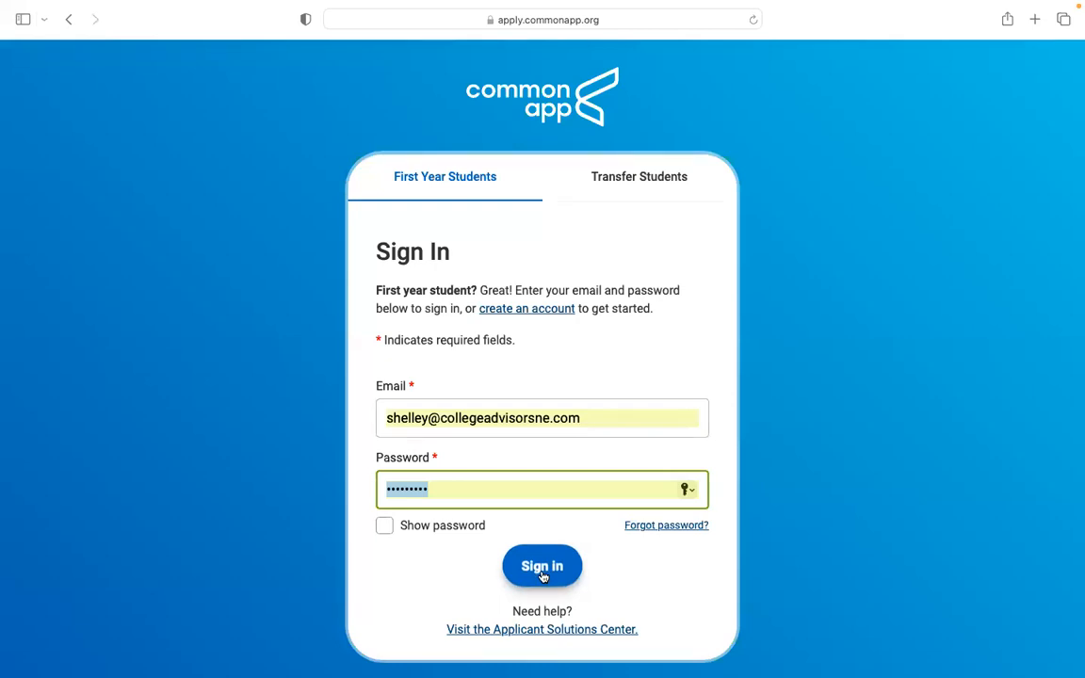
# - Sign in with the filled-in first-year credentials and identify as a first-year applicant planning to start college in 2023 or 2024
pyautogui.click(543, 577)
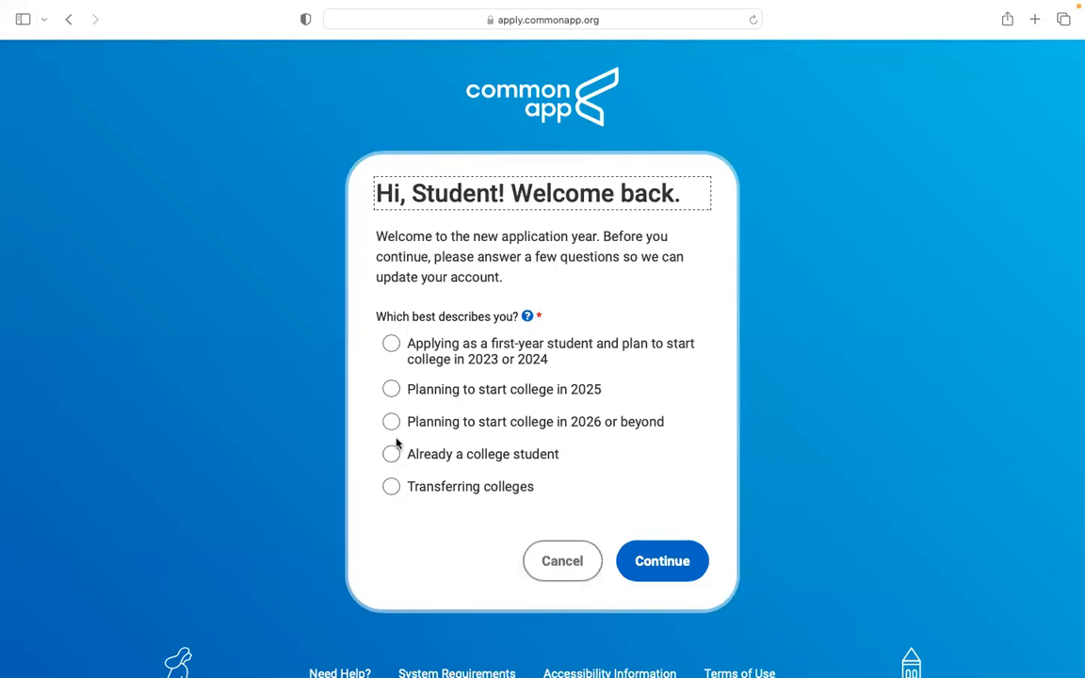
pyautogui.click(391, 343)
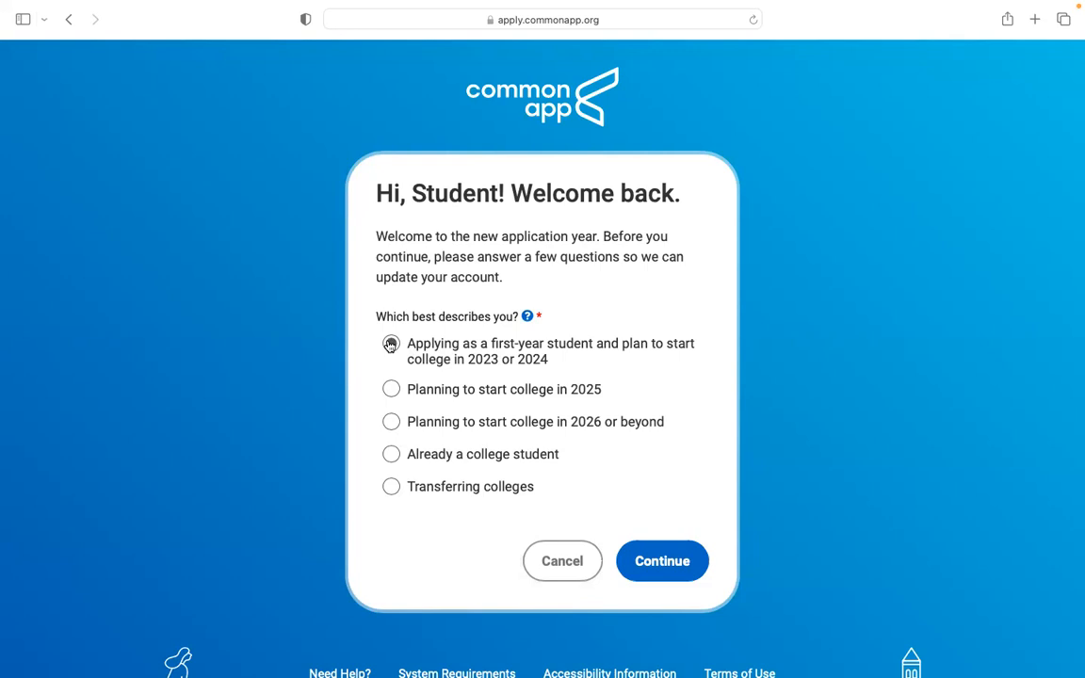
pyautogui.click(674, 563)
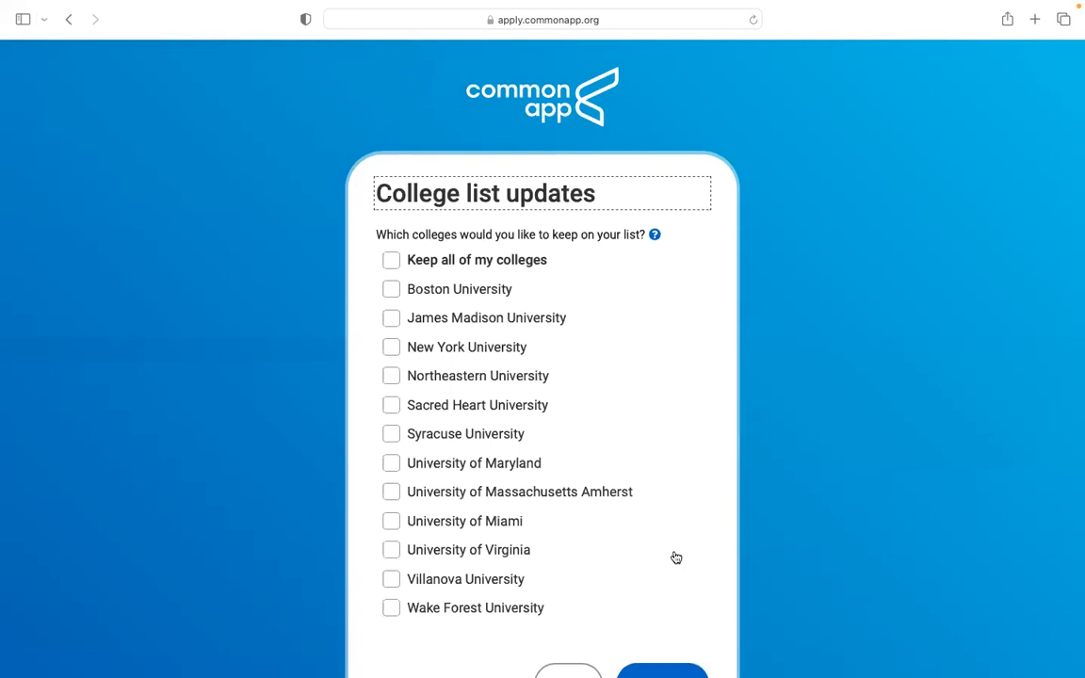
# - Keep all colleges on the college list and continue to the account updates
pyautogui.scroll(-3, 498, 337)
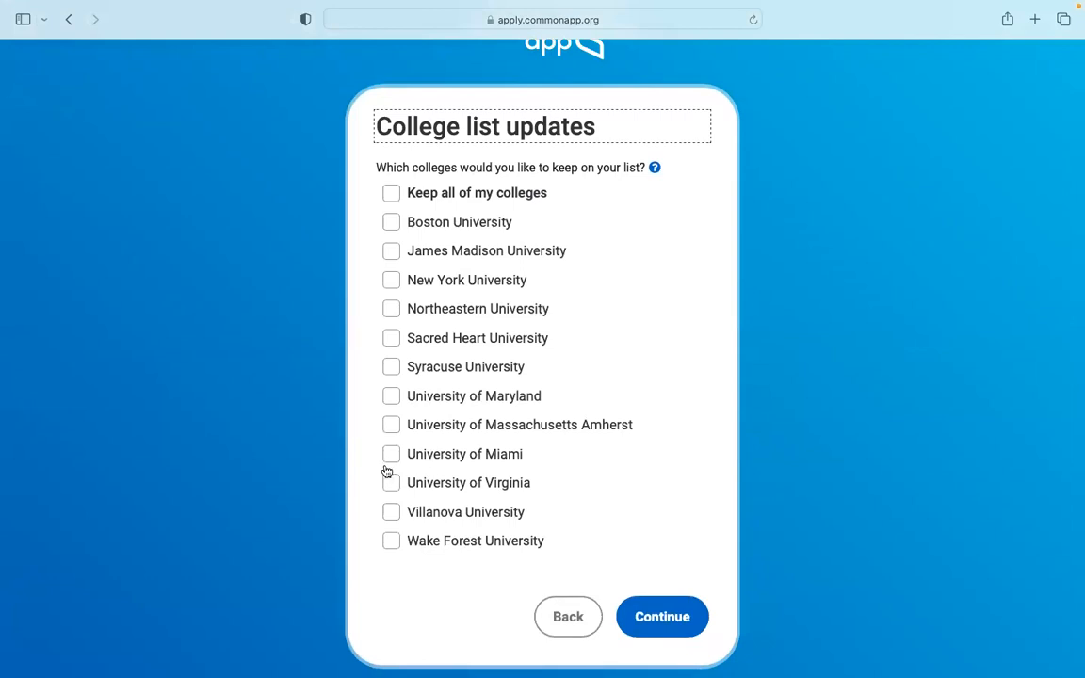
pyautogui.click(392, 193)
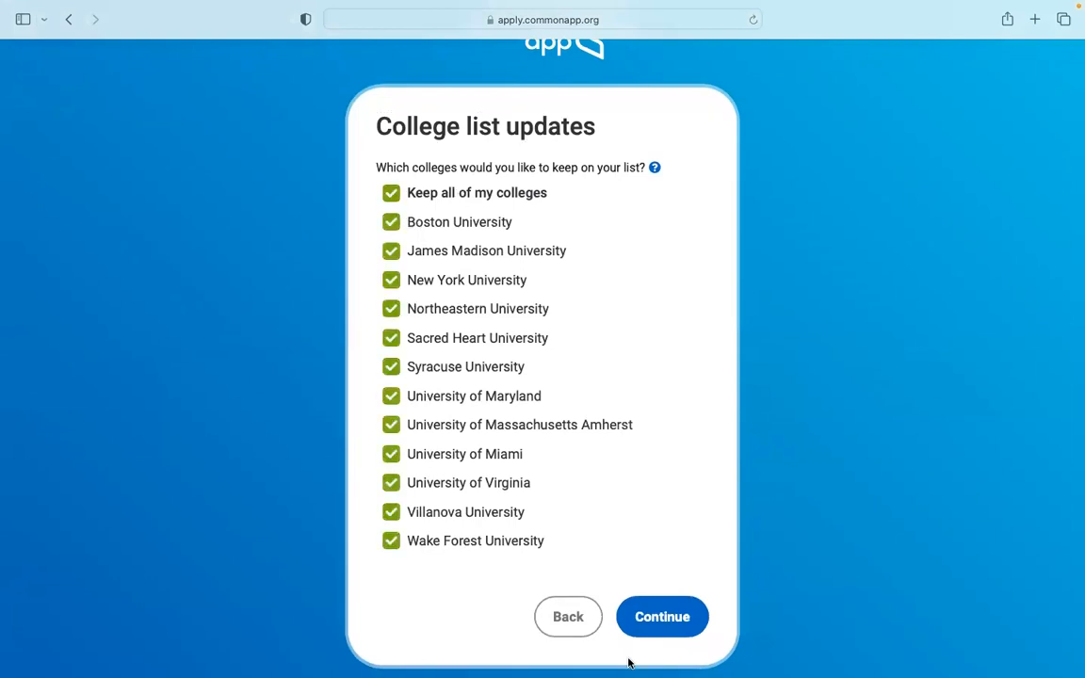
pyautogui.click(664, 617)
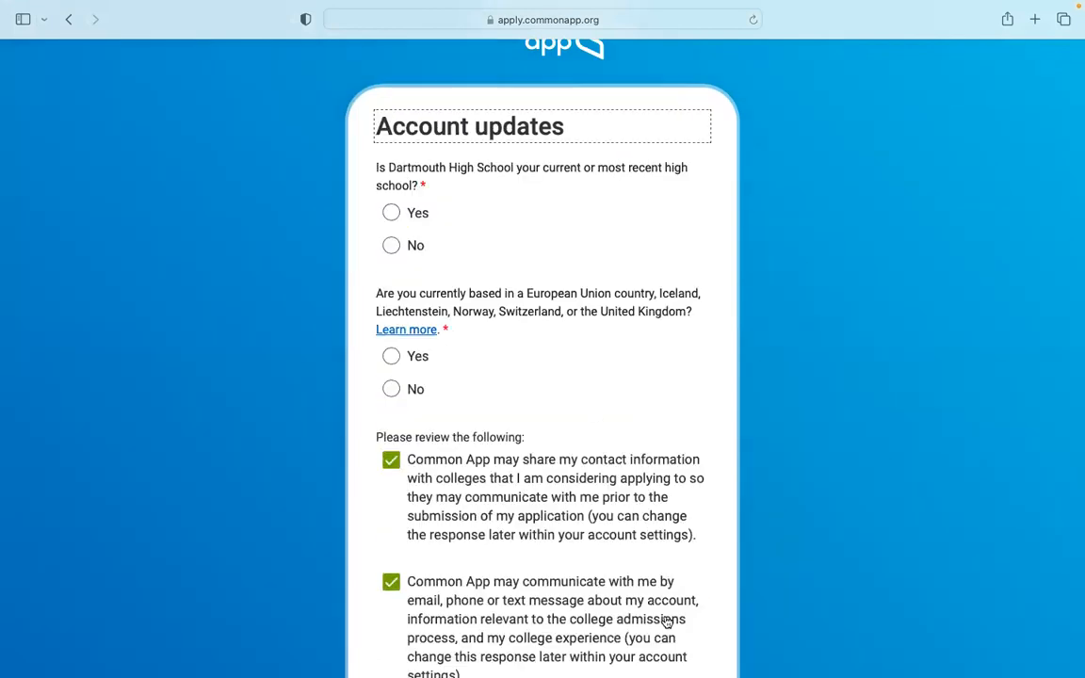
# - Complete the account updates: confirm the current high school, answer No to being based in Europe, and agree to the Terms of Use and Privacy Policy
pyautogui.click(390, 215)
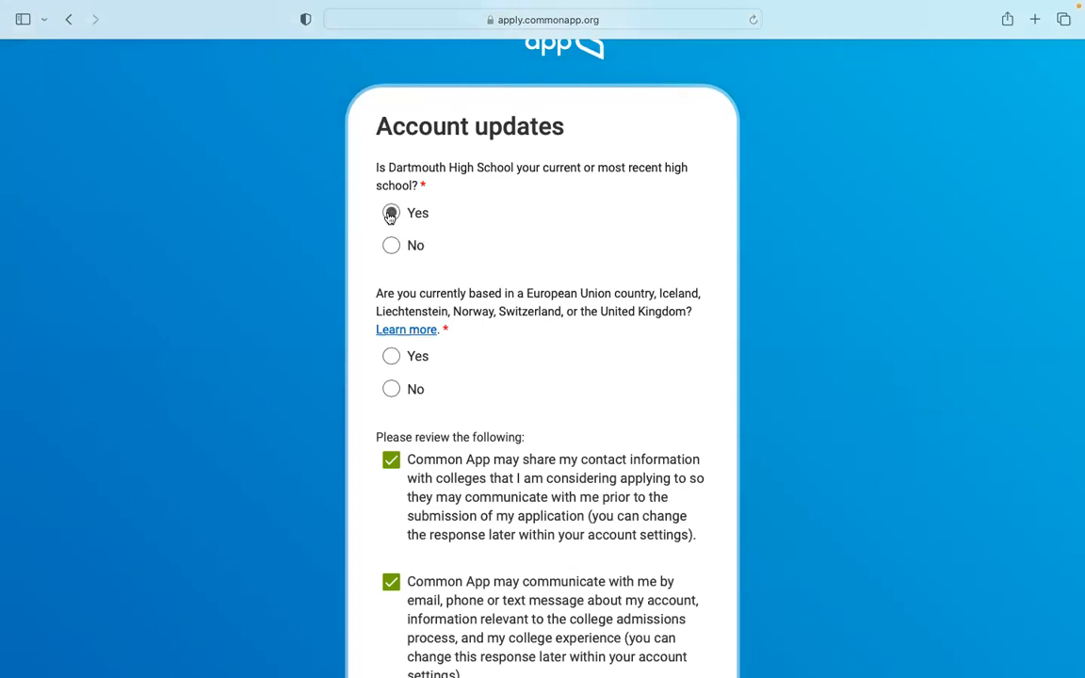
pyautogui.click(391, 391)
pyautogui.scroll(-8, 392, 395)
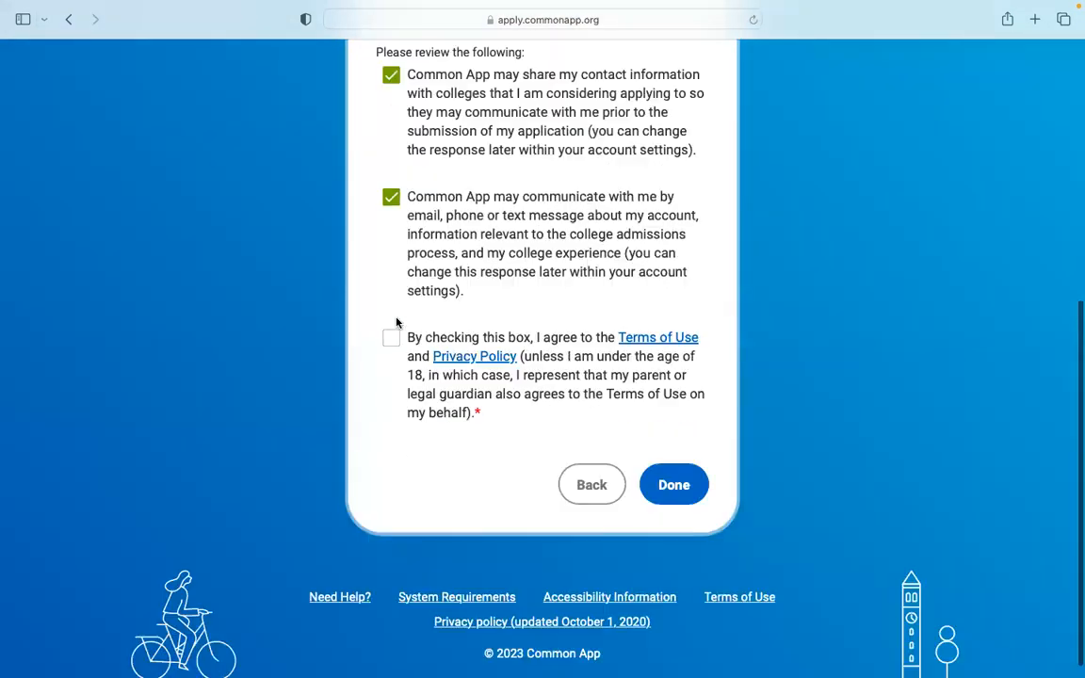
pyautogui.click(390, 337)
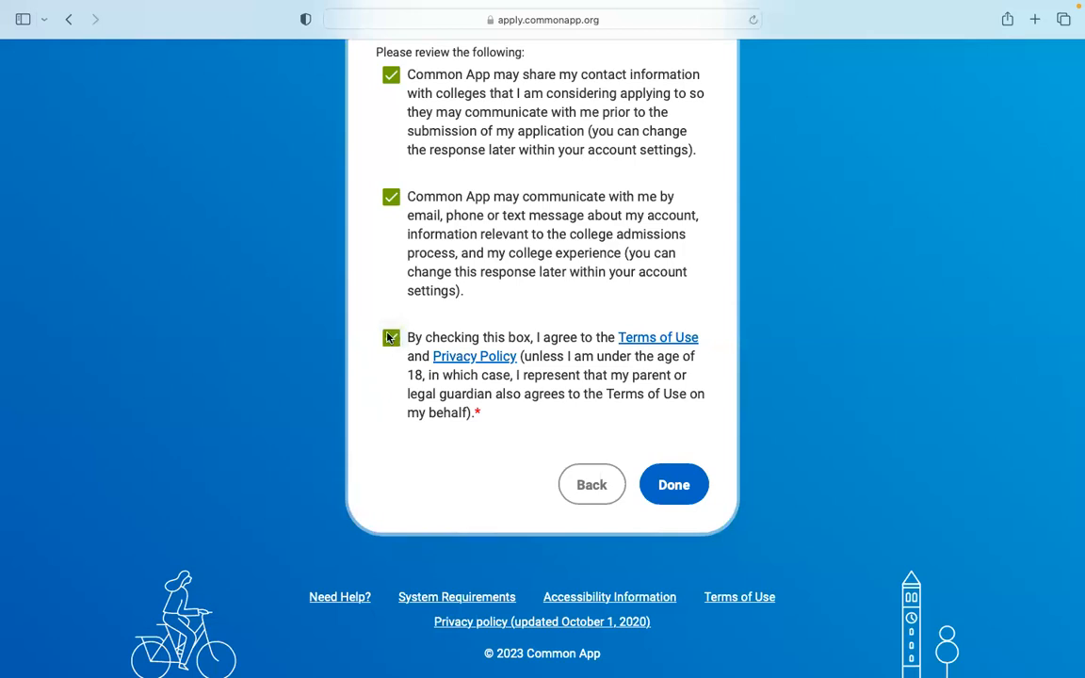
pyautogui.click(673, 484)
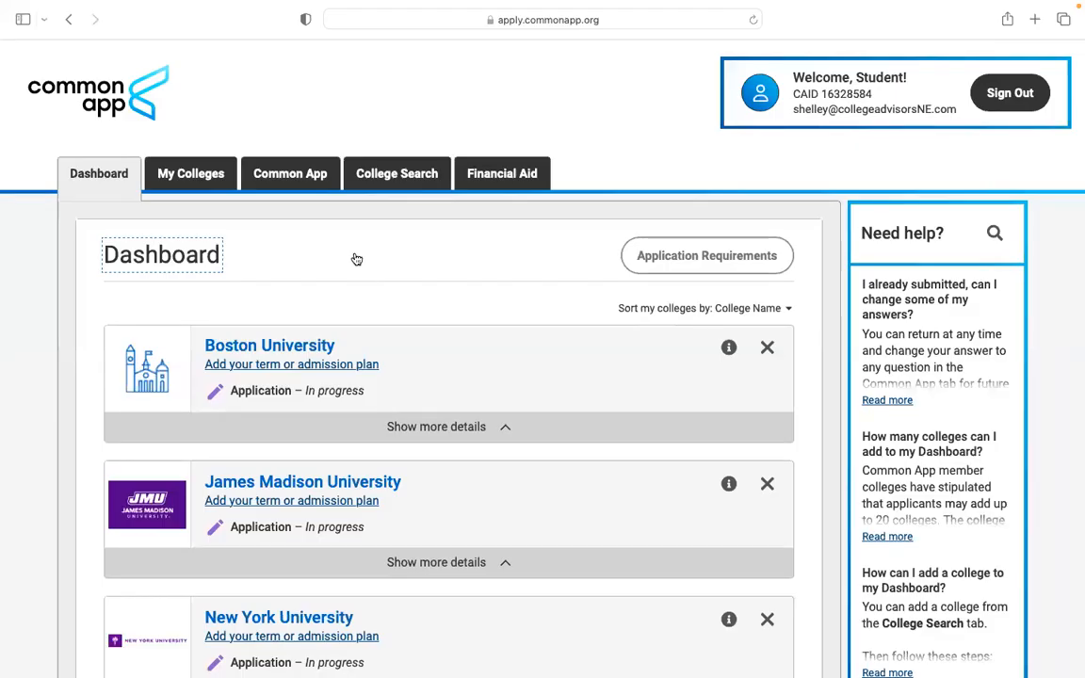
# - Open the Activities section of the Common App application
pyautogui.click(303, 172)
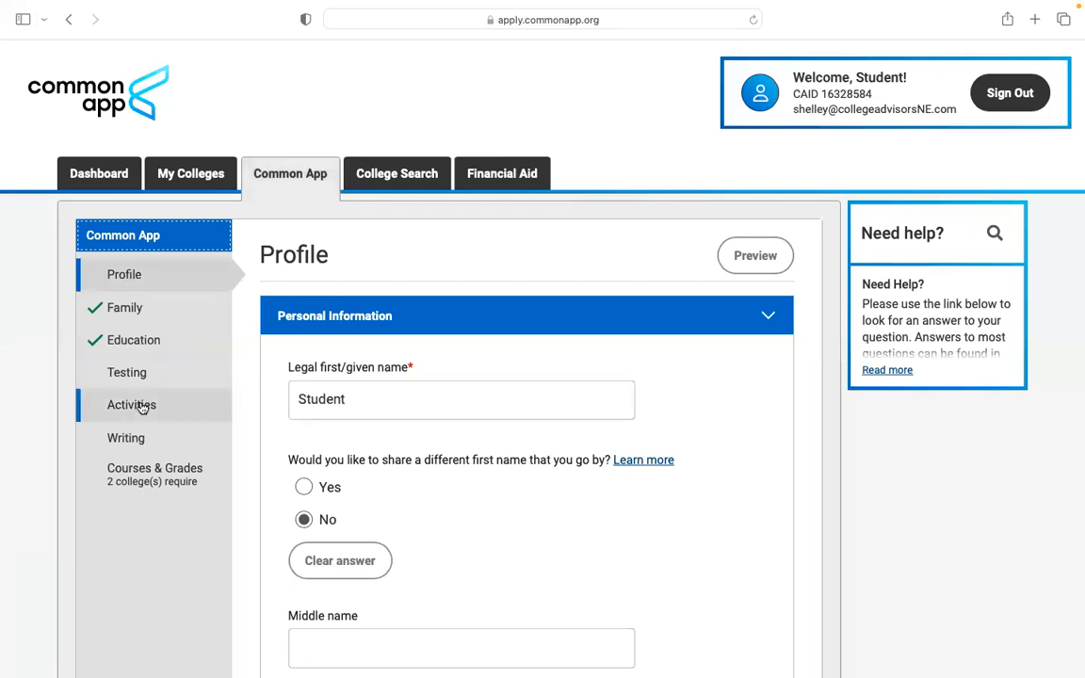
pyautogui.click(139, 406)
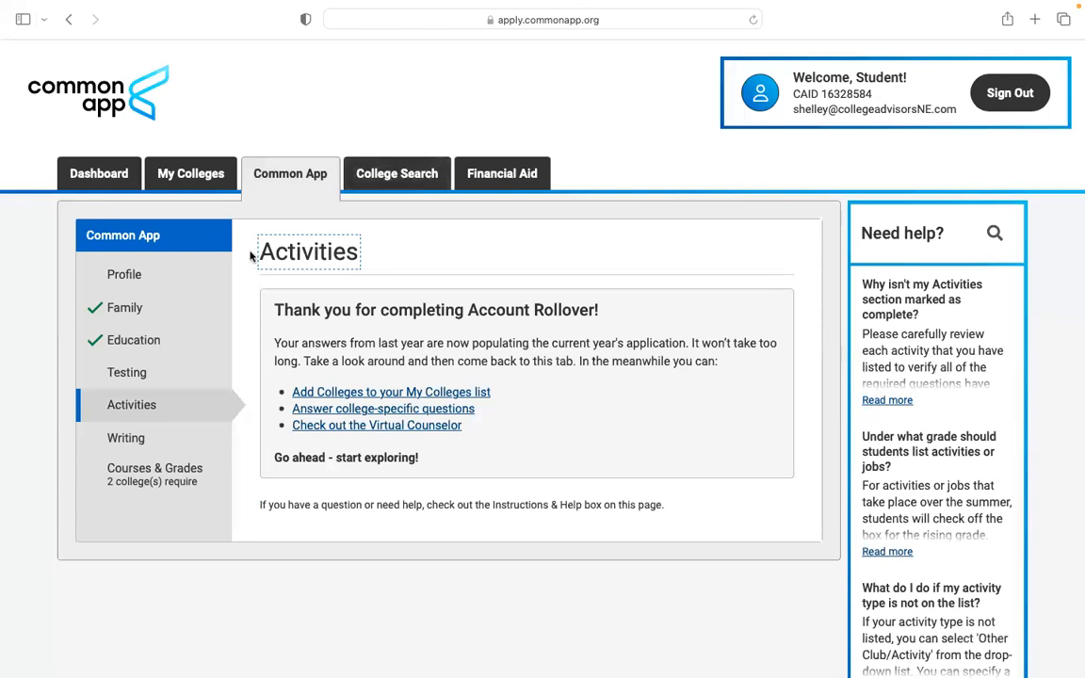
# - In the Profile's Common App Fee Waiver section, answer No to meeting the eligibility criteria and continue
pyautogui.click(132, 275)
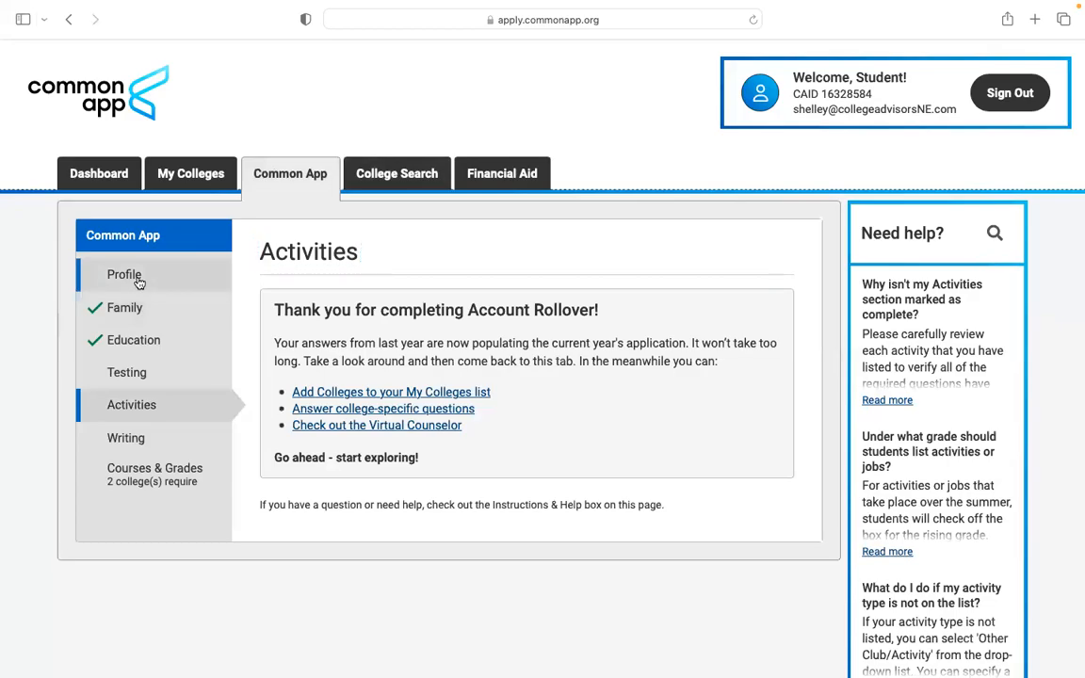
pyautogui.scroll(-10, 552, 325)
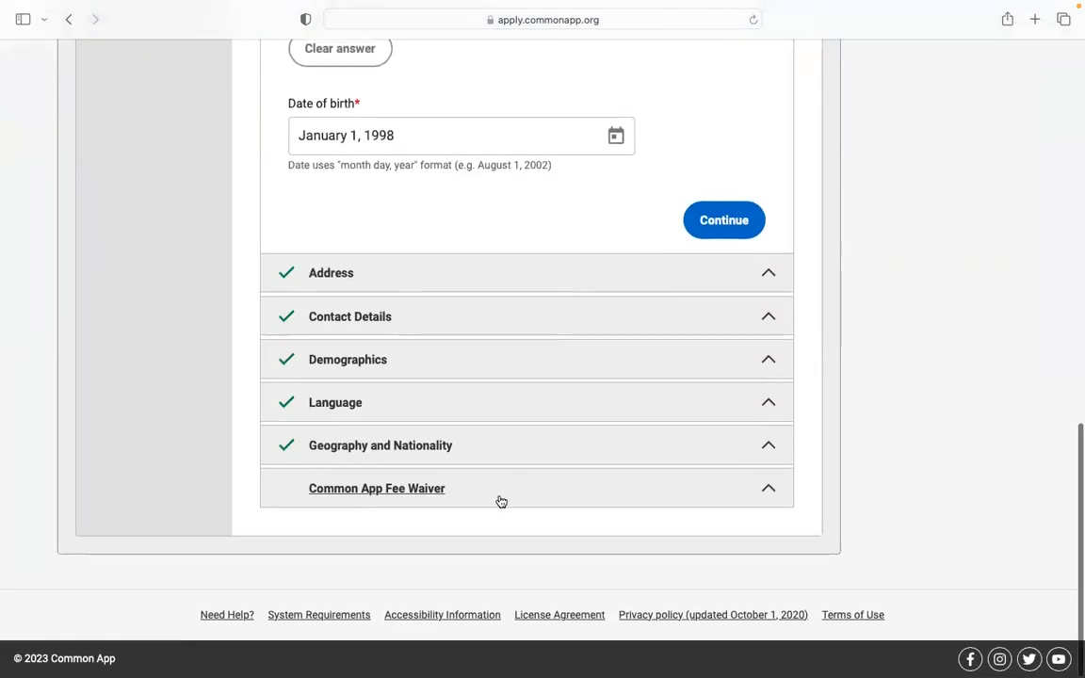
pyautogui.click(501, 501)
pyautogui.scroll(-6, 494, 459)
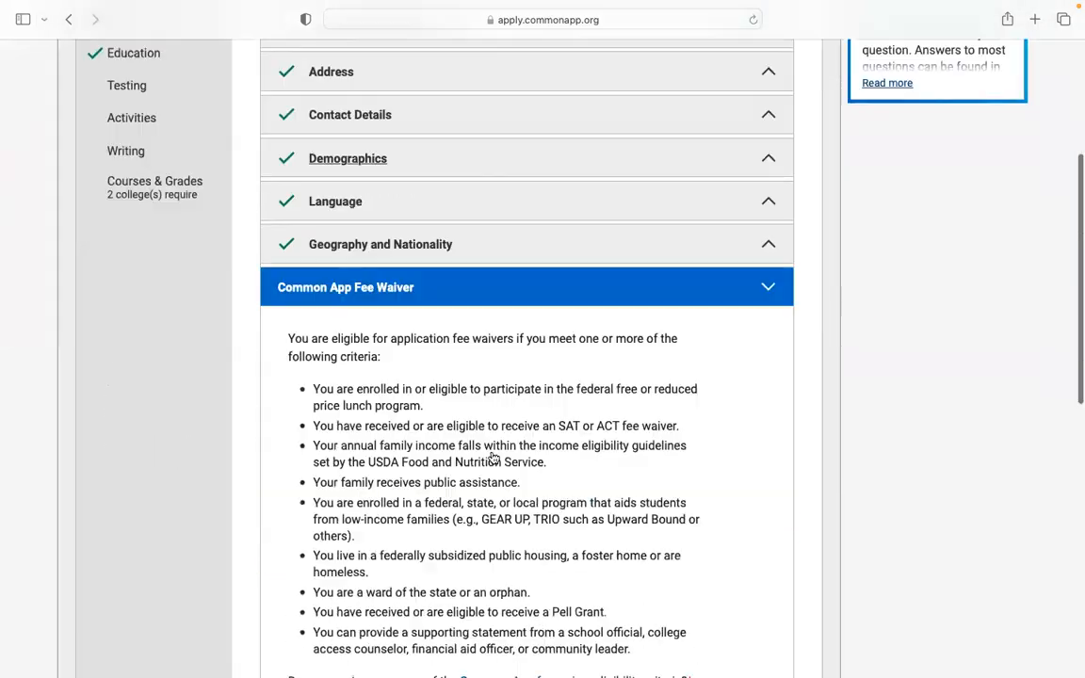
pyautogui.click(304, 422)
pyautogui.scroll(-3, 302, 425)
pyautogui.scroll(-2, 302, 425)
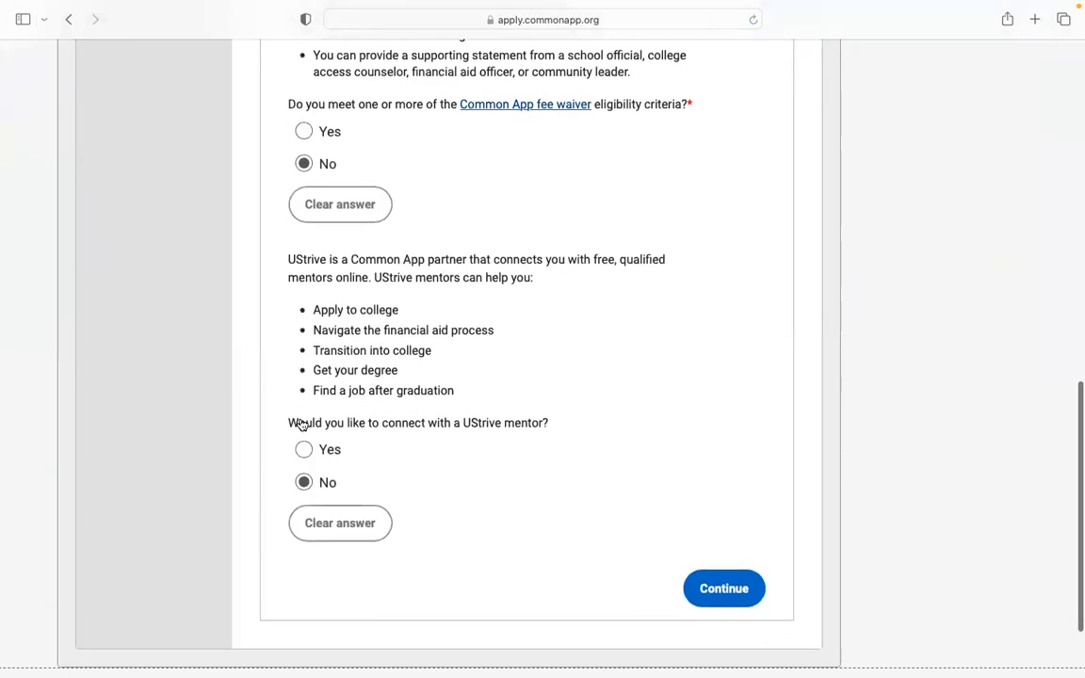
pyautogui.click(731, 584)
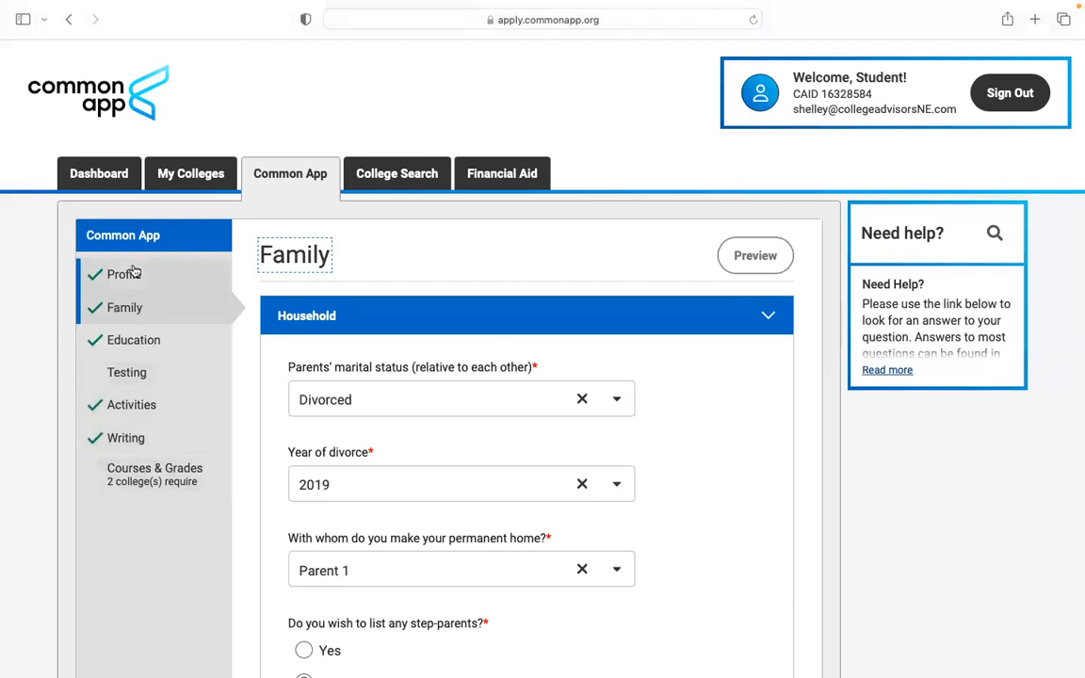
# - Look over the Activities section and open James Madison University's college information under My Colleges
pyautogui.click(133, 412)
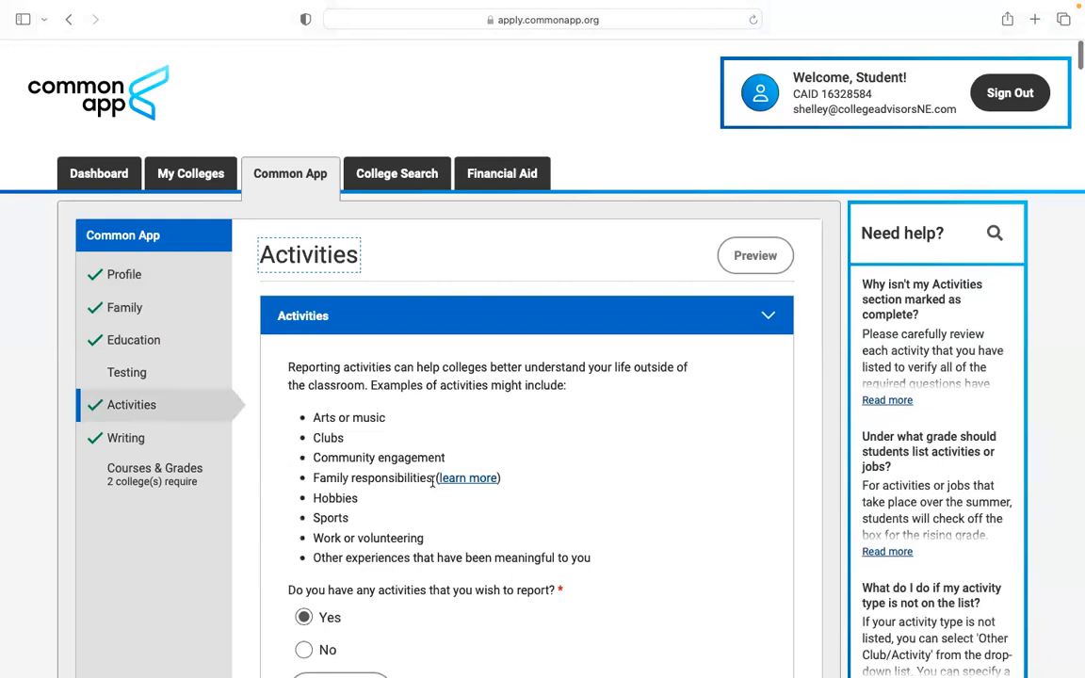
pyautogui.scroll(-4, 433, 482)
pyautogui.scroll(4, 433, 486)
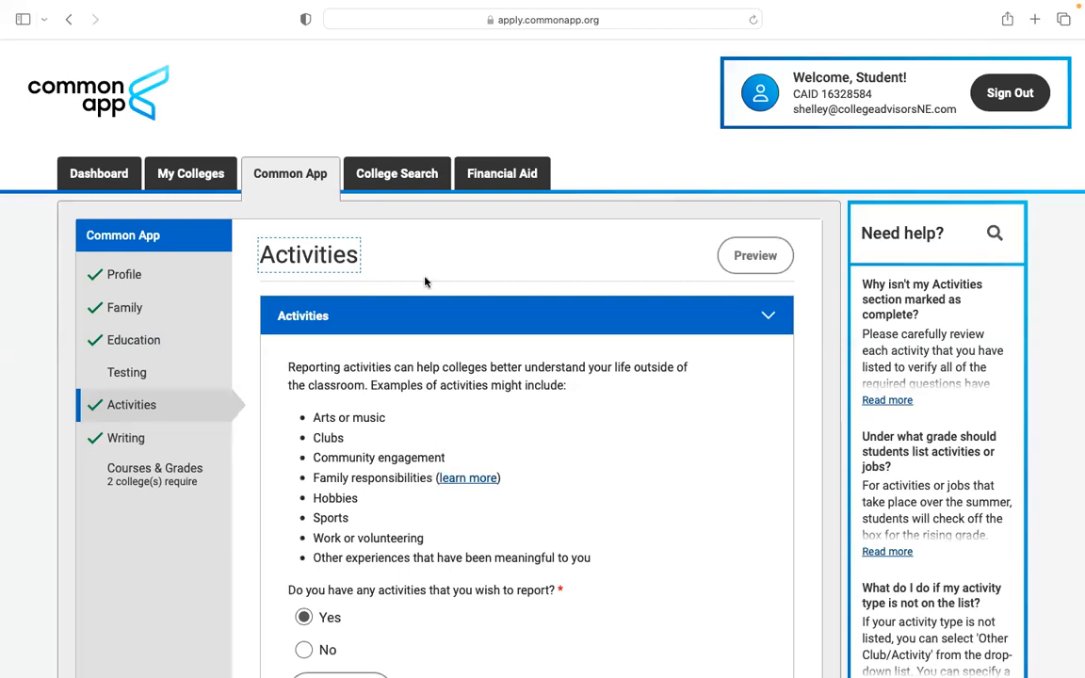
pyautogui.click(200, 181)
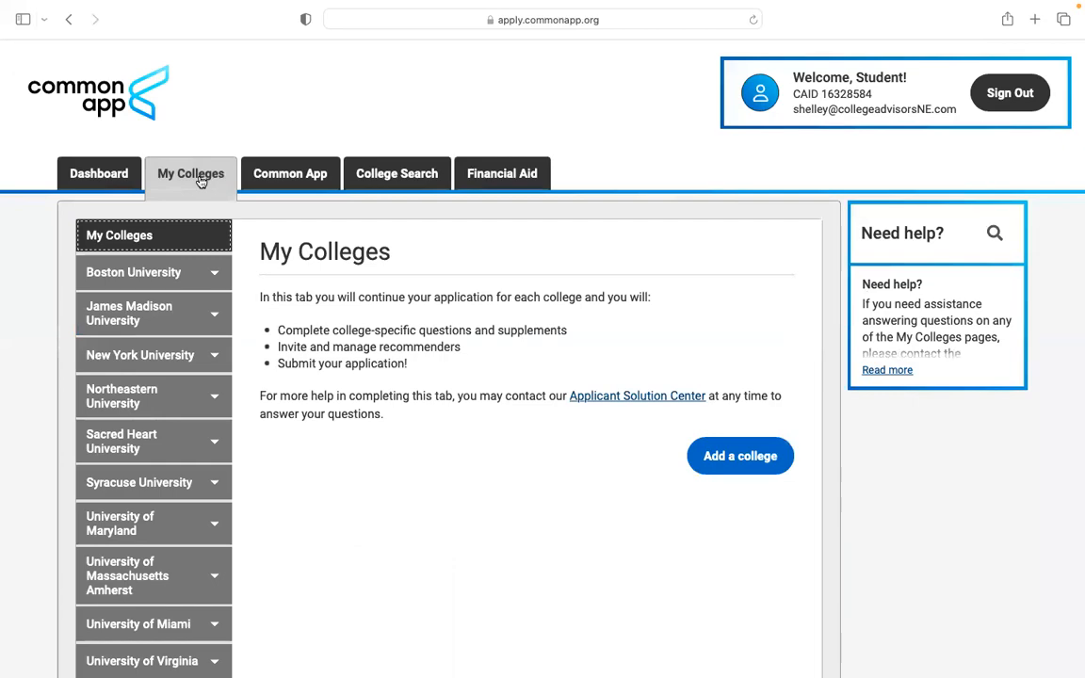
pyautogui.click(155, 324)
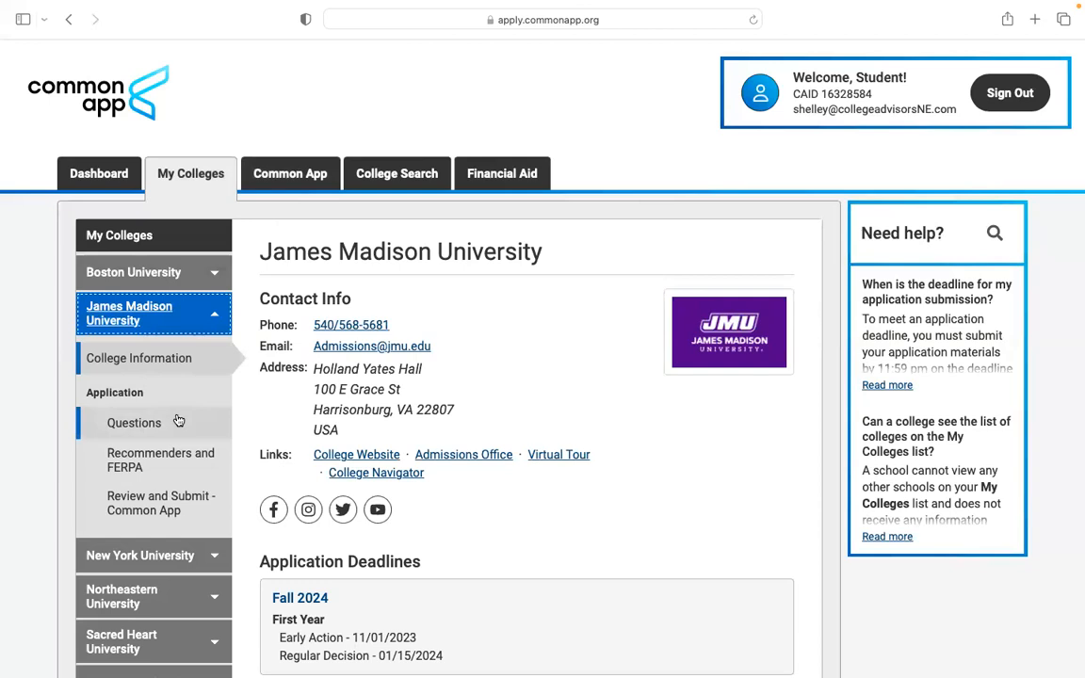
# - Return to the Common App application and open the Honors part of the Education section
pyautogui.click(301, 175)
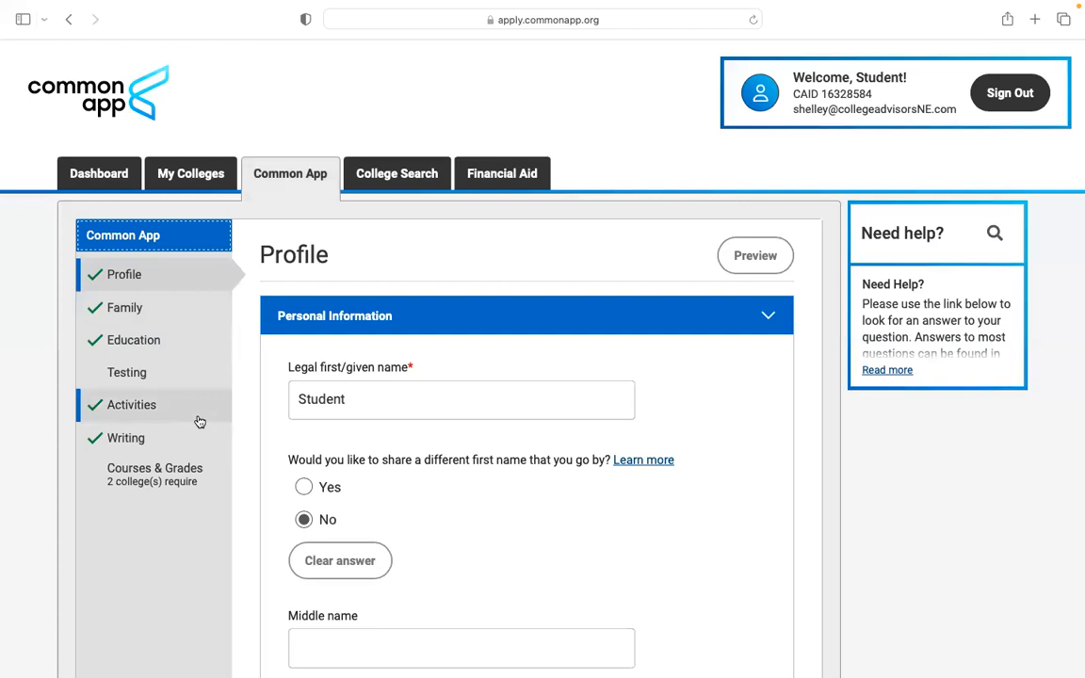
pyautogui.click(189, 350)
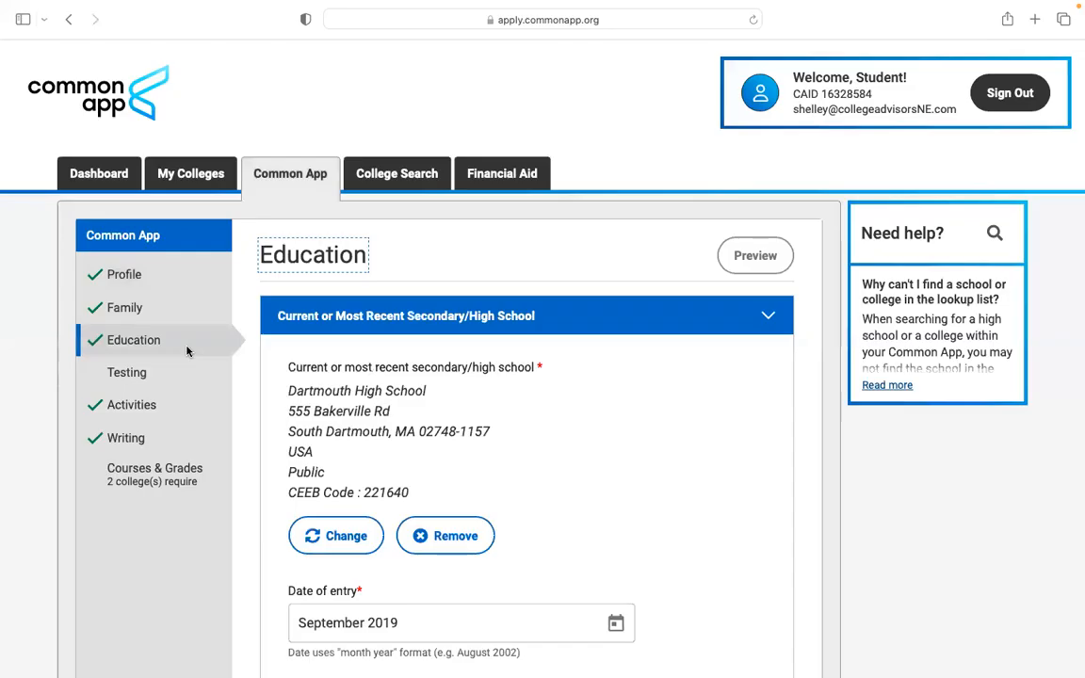
pyautogui.scroll(-10, 628, 511)
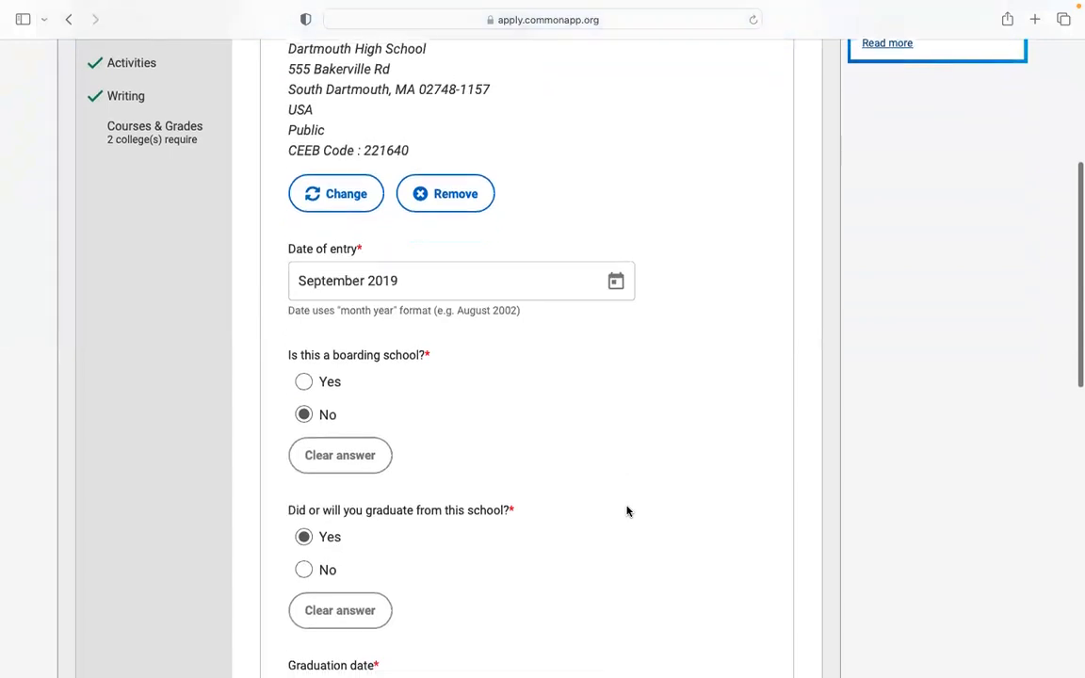
pyautogui.scroll(-6, 627, 511)
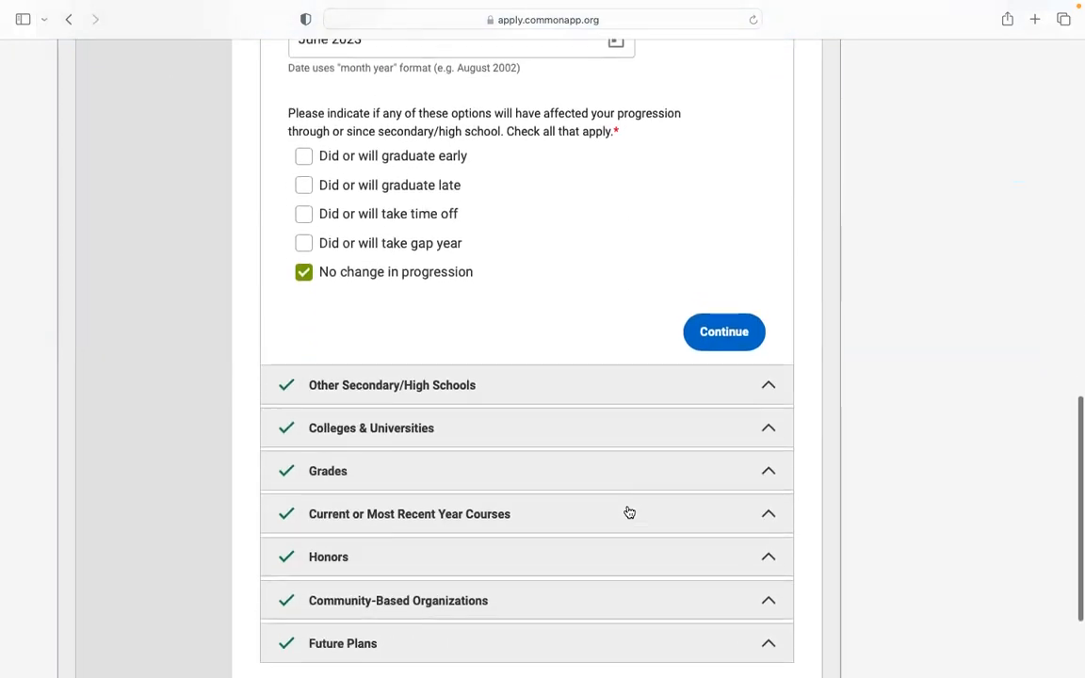
pyautogui.click(544, 555)
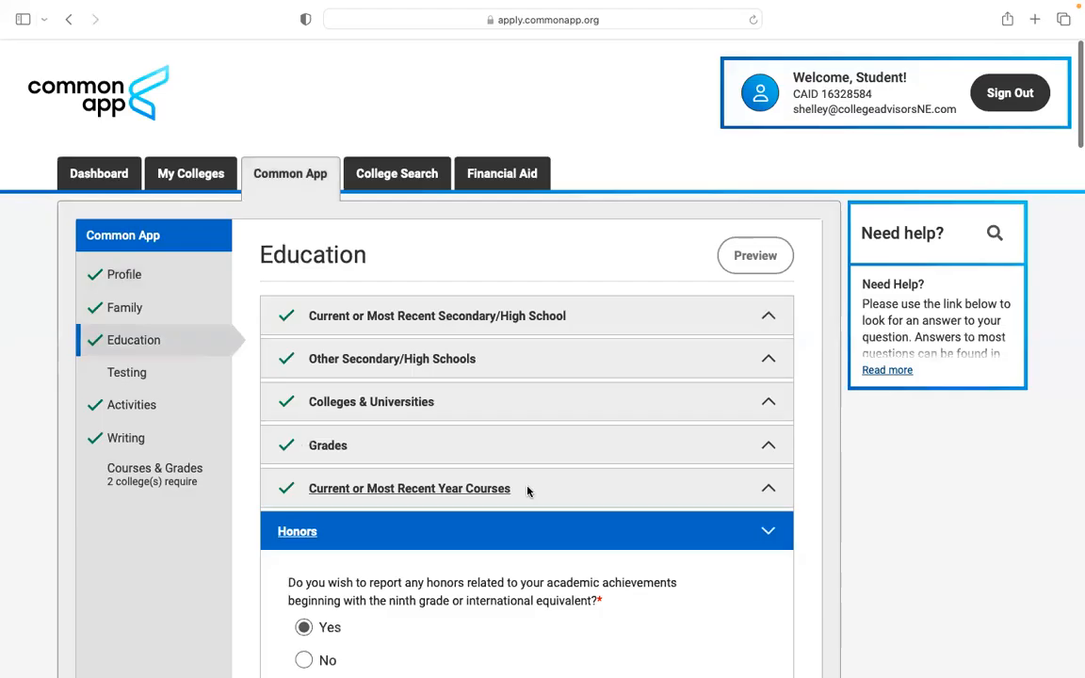
# - Review the titles, grade levels and recognition levels of all honors entries, and continue to Community-Based Organizations
pyautogui.scroll(-3, 523, 477)
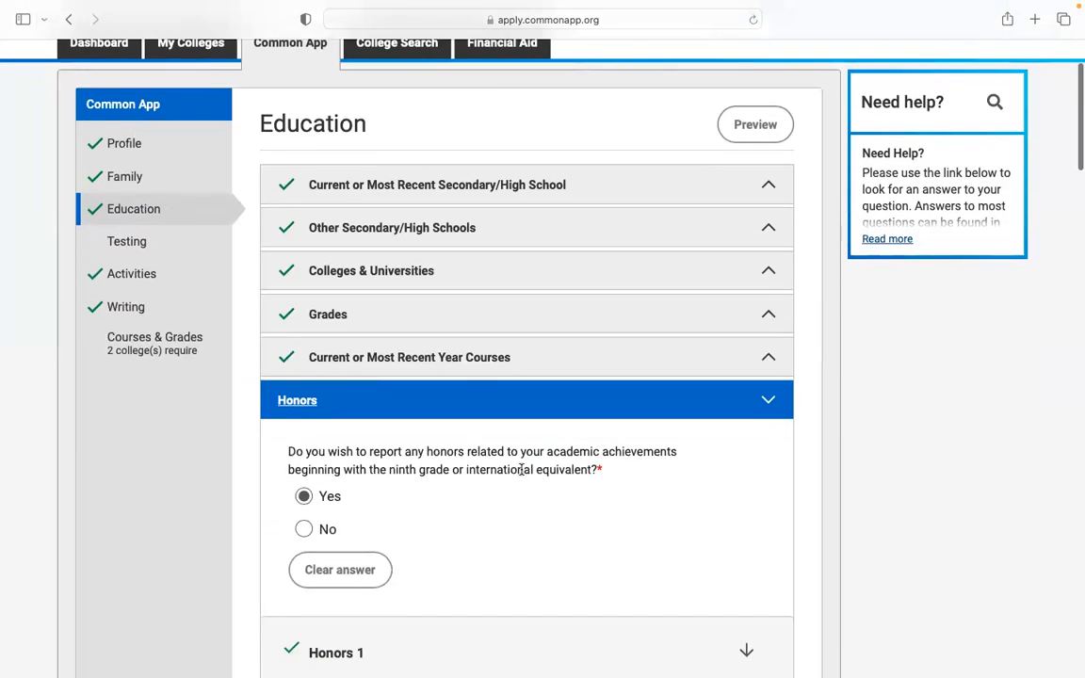
pyautogui.scroll(-5, 522, 470)
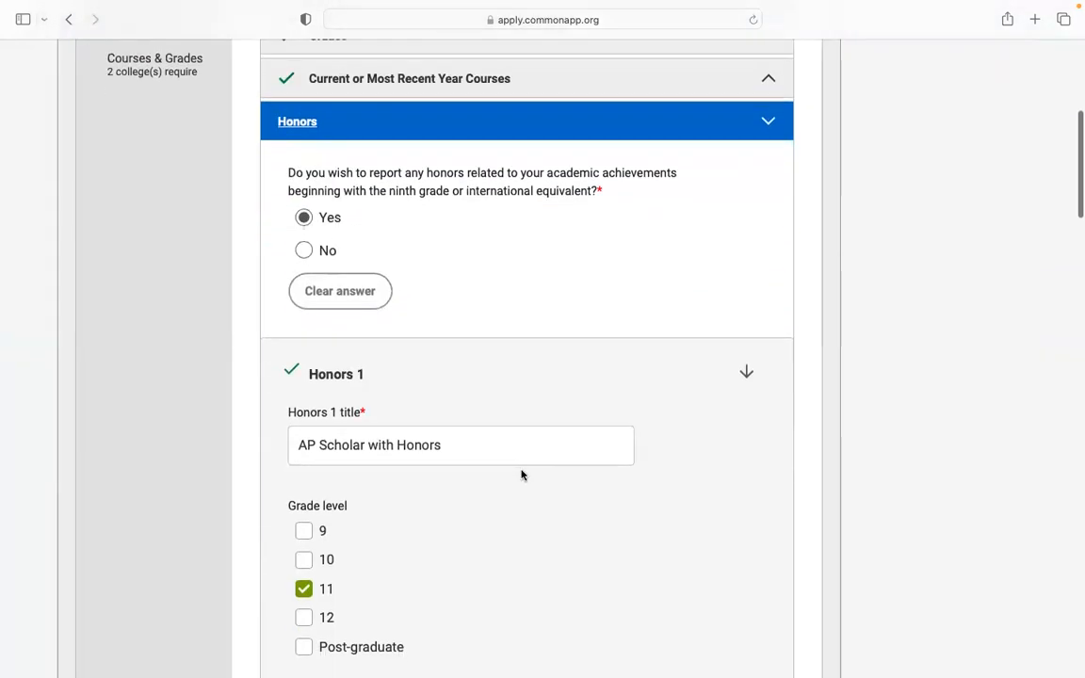
pyautogui.scroll(-1, 523, 475)
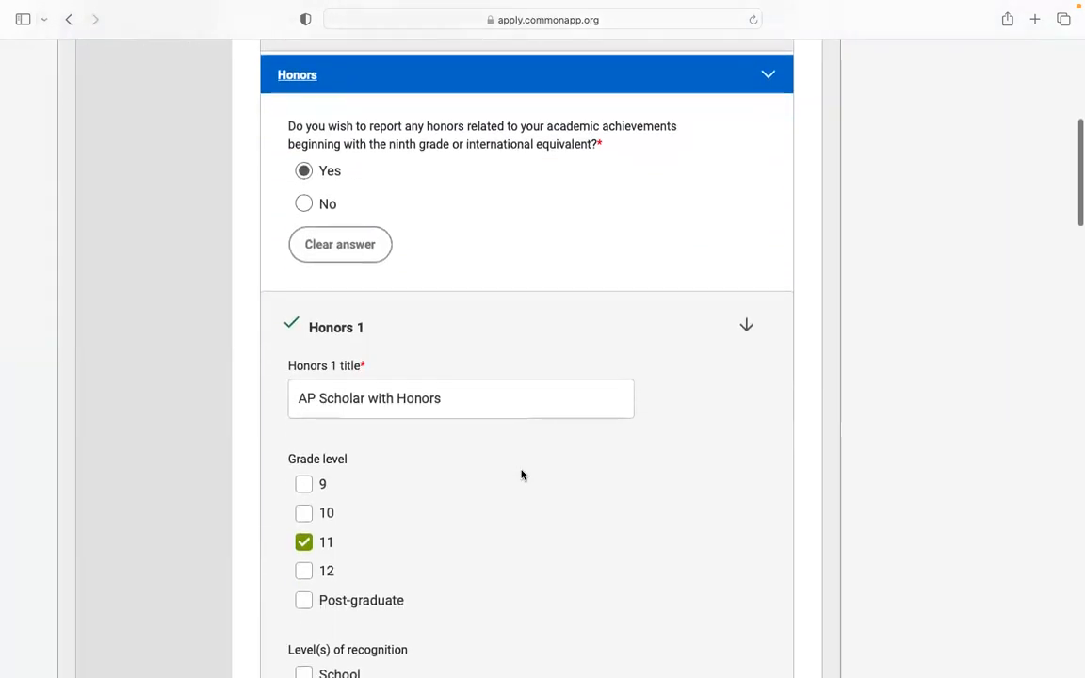
pyautogui.scroll(-1, 523, 475)
pyautogui.scroll(-10, 522, 475)
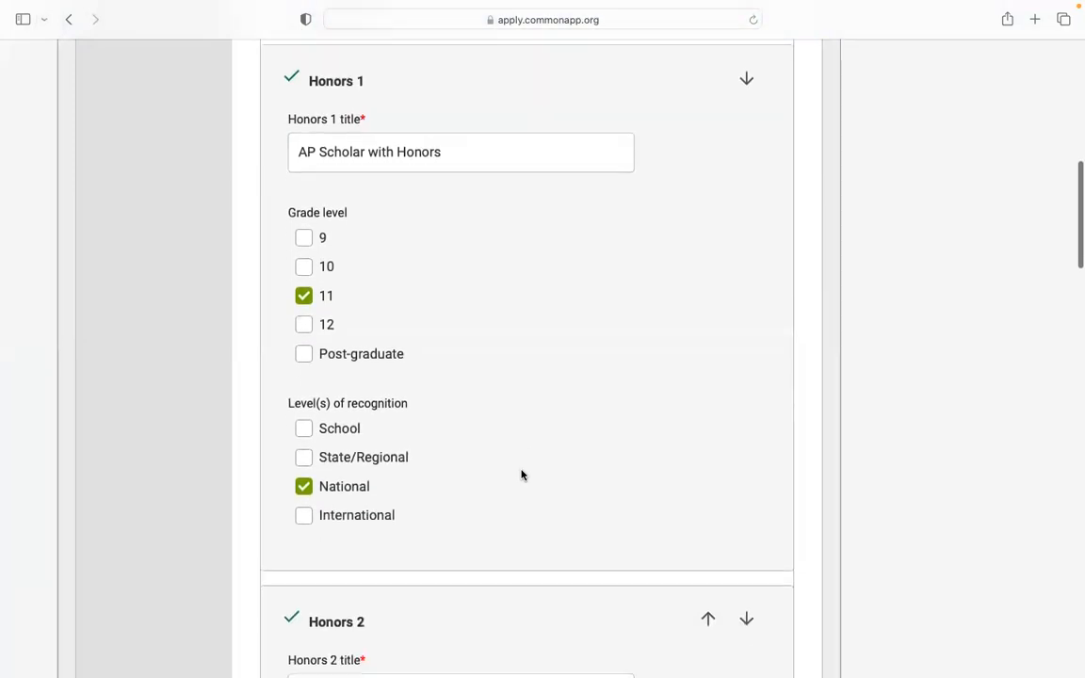
pyautogui.scroll(-3, 522, 475)
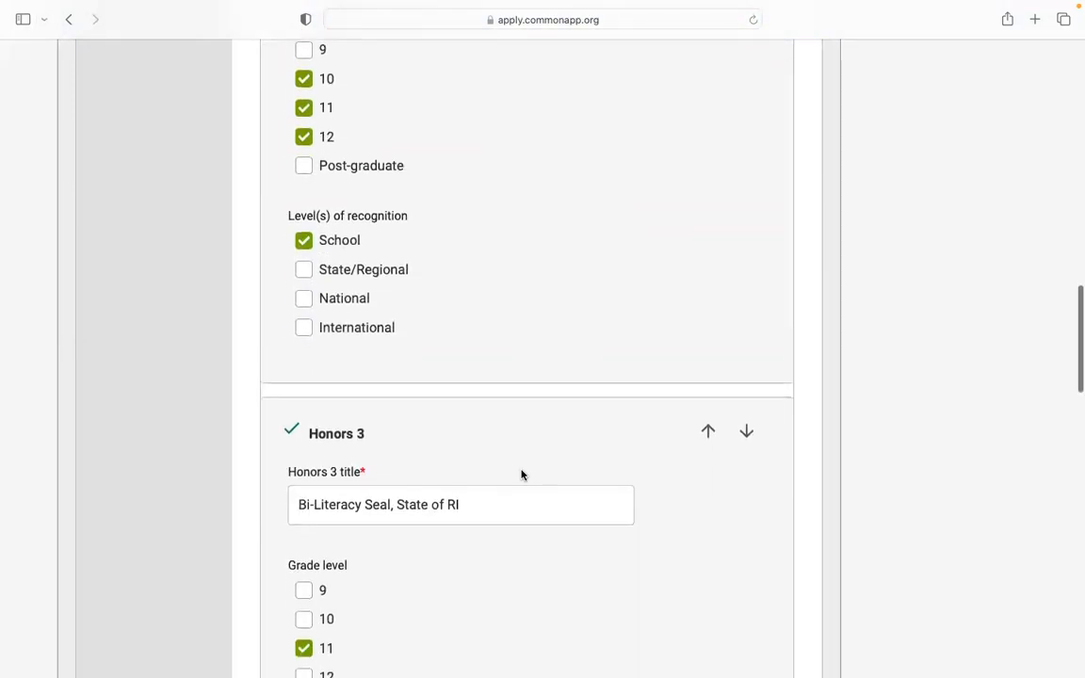
pyautogui.scroll(-2, 522, 475)
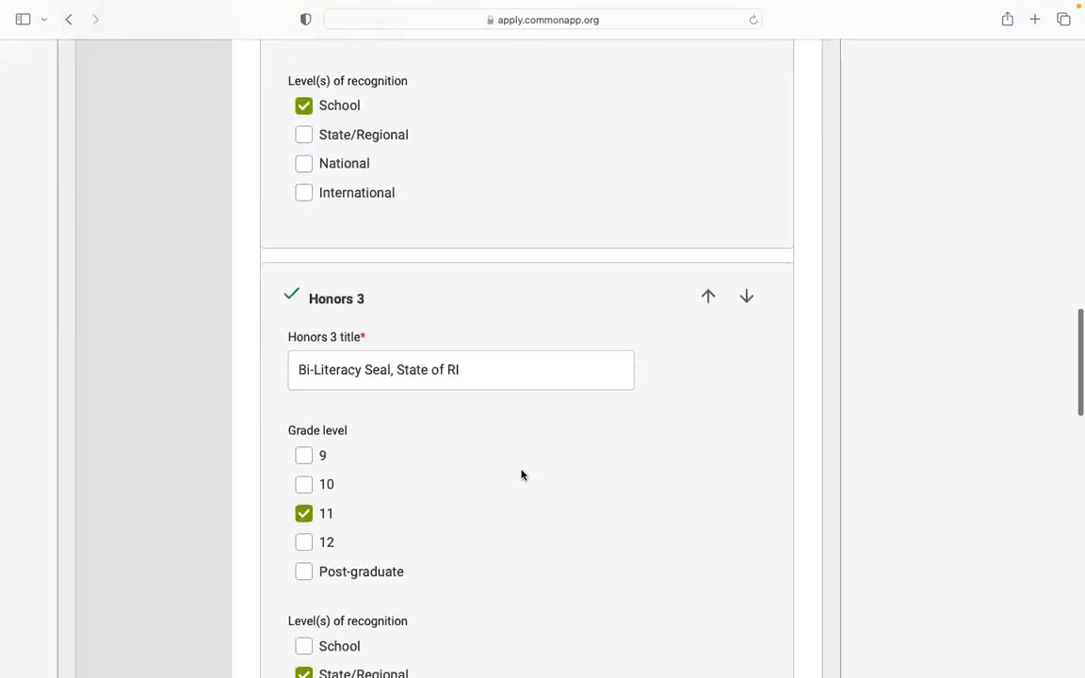
pyautogui.scroll(-10, 522, 475)
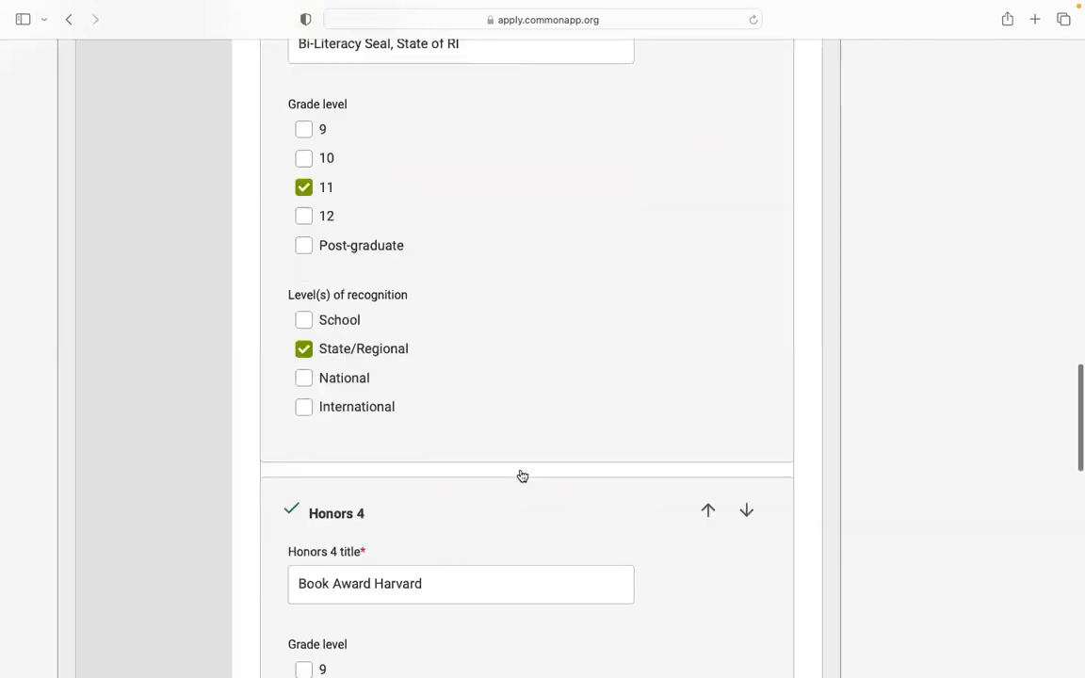
pyautogui.scroll(-9, 522, 476)
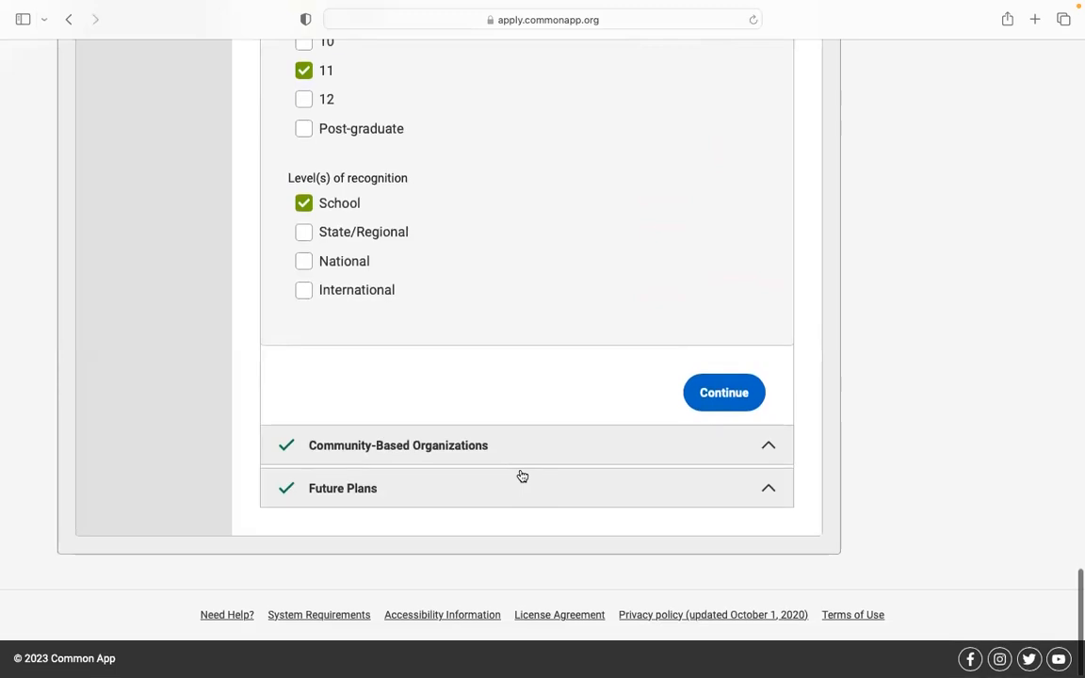
pyautogui.click(735, 398)
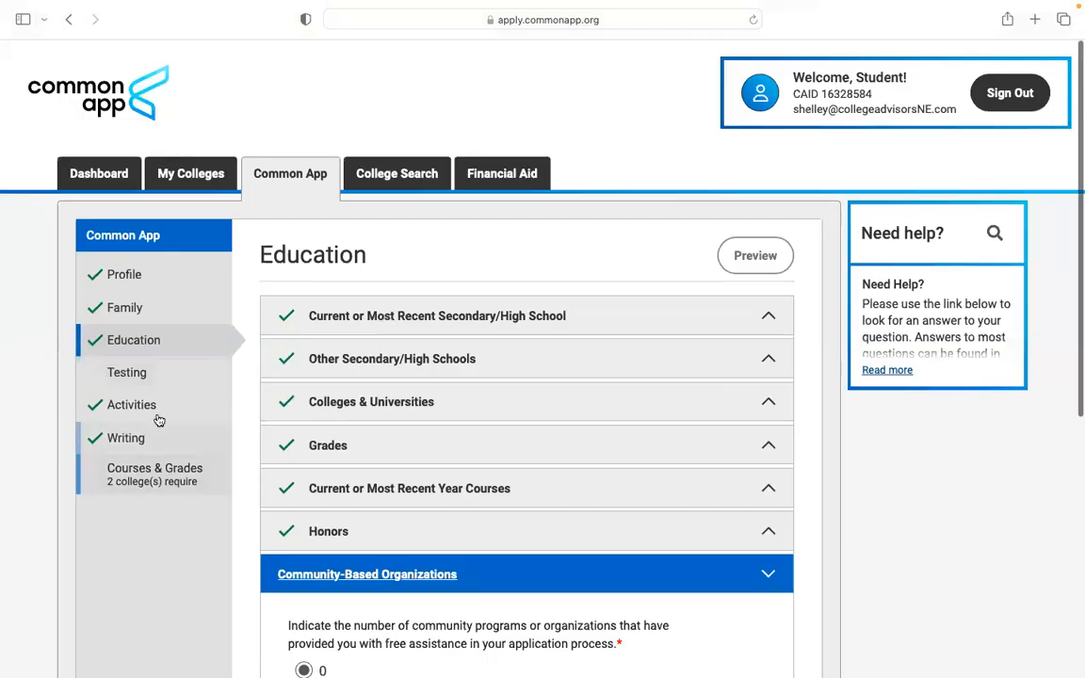
# - Open Boston University's application questions under My Colleges and set the preferred start term to September and the admission plan to Regular Decision
pyautogui.click(193, 174)
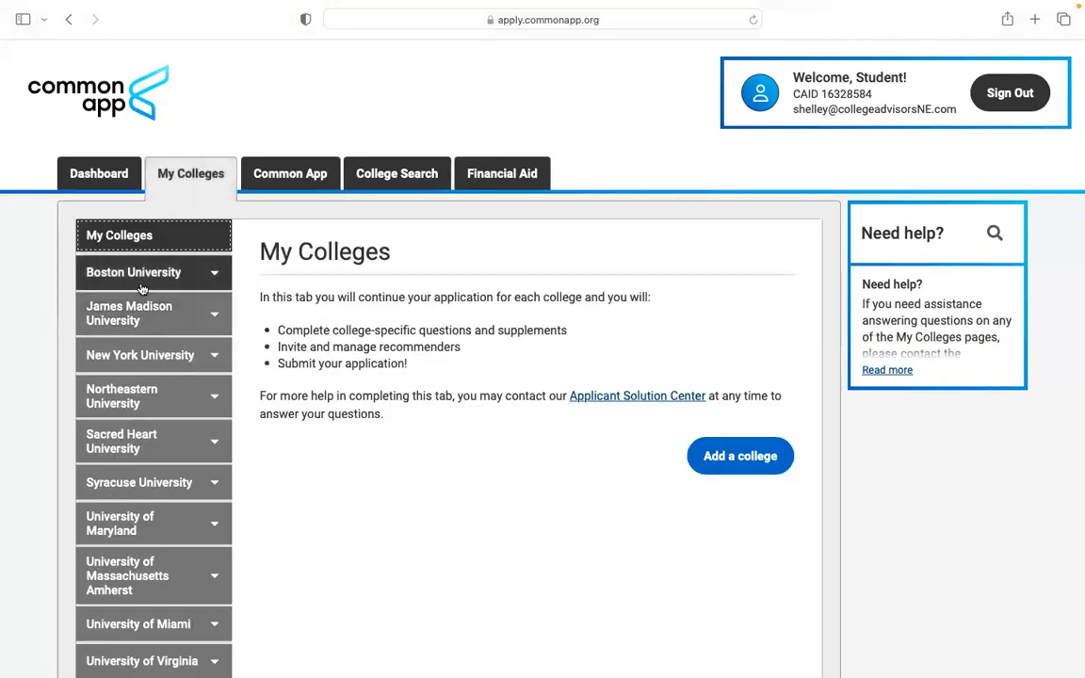
pyautogui.click(139, 286)
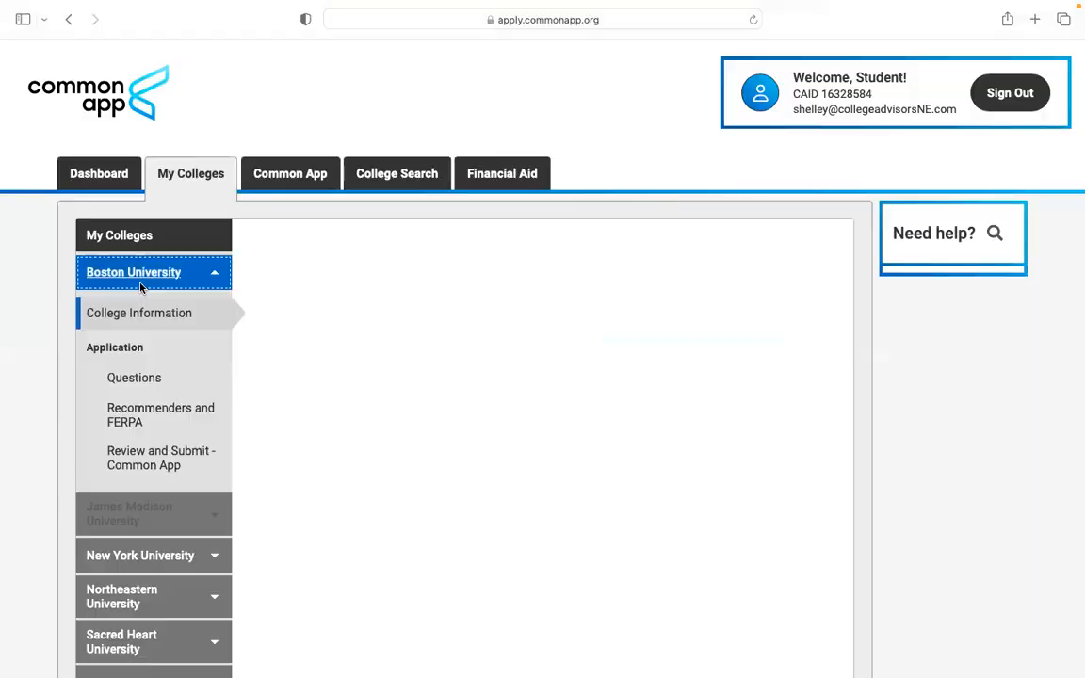
pyautogui.click(141, 380)
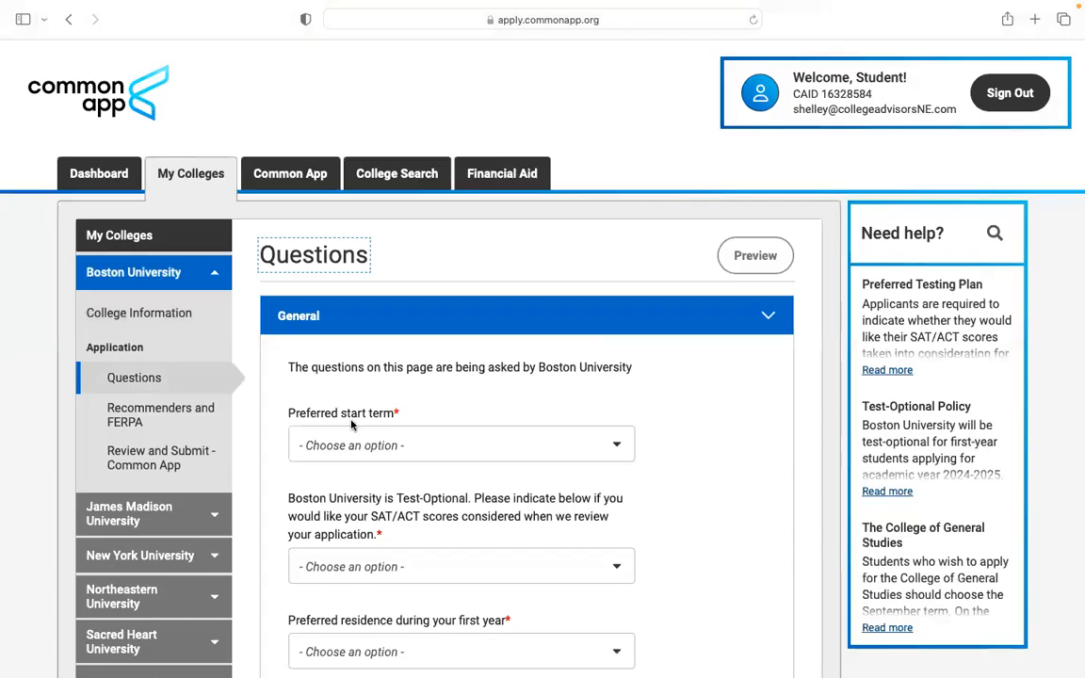
pyautogui.click(352, 440)
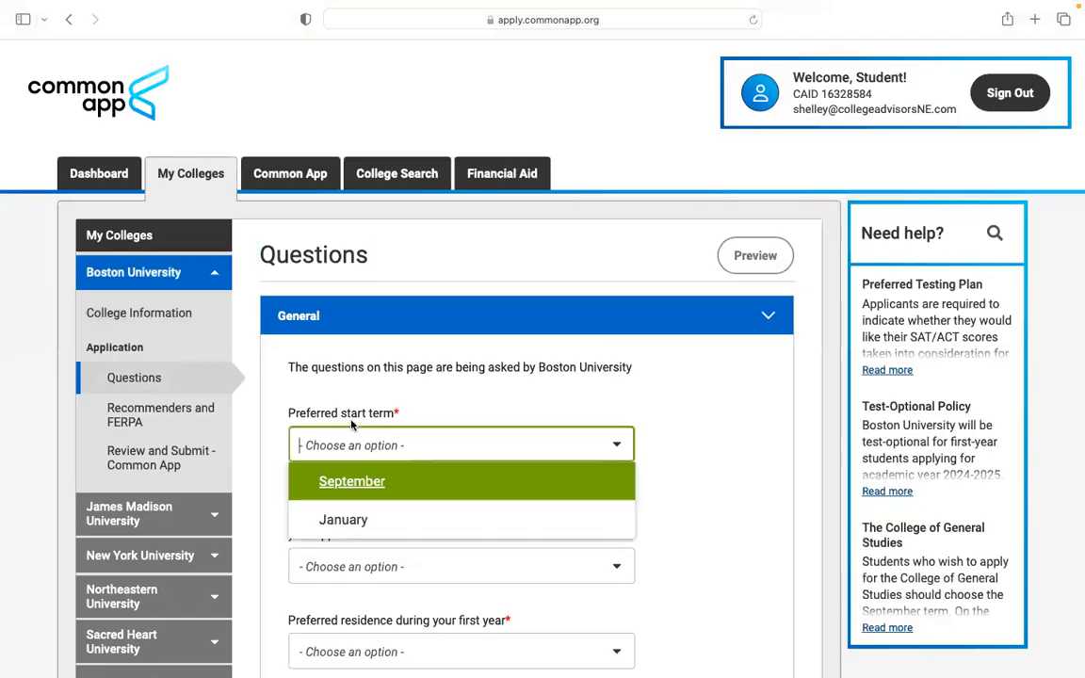
pyautogui.click(347, 480)
pyautogui.scroll(-5, 348, 482)
pyautogui.scroll(1, 353, 480)
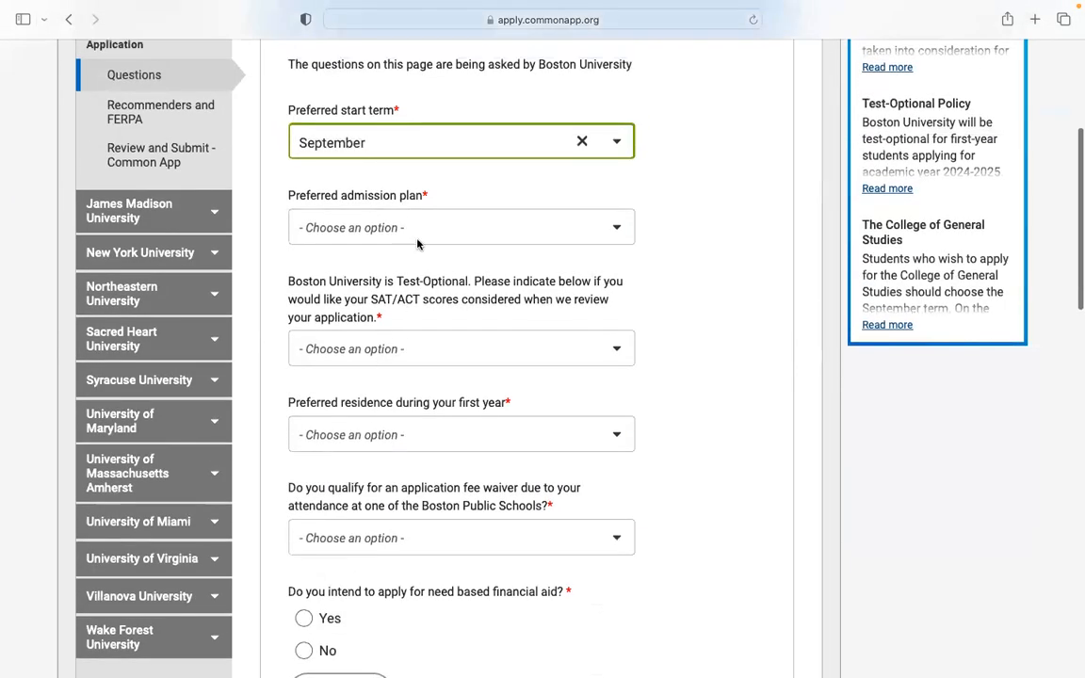
pyautogui.click(417, 229)
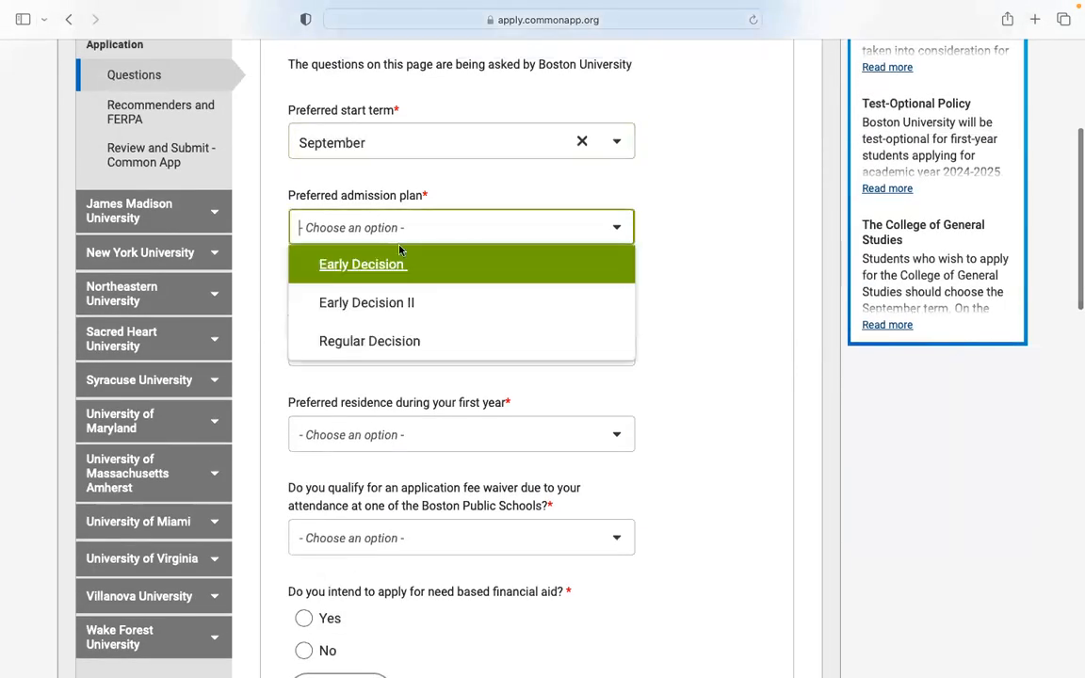
pyautogui.click(406, 342)
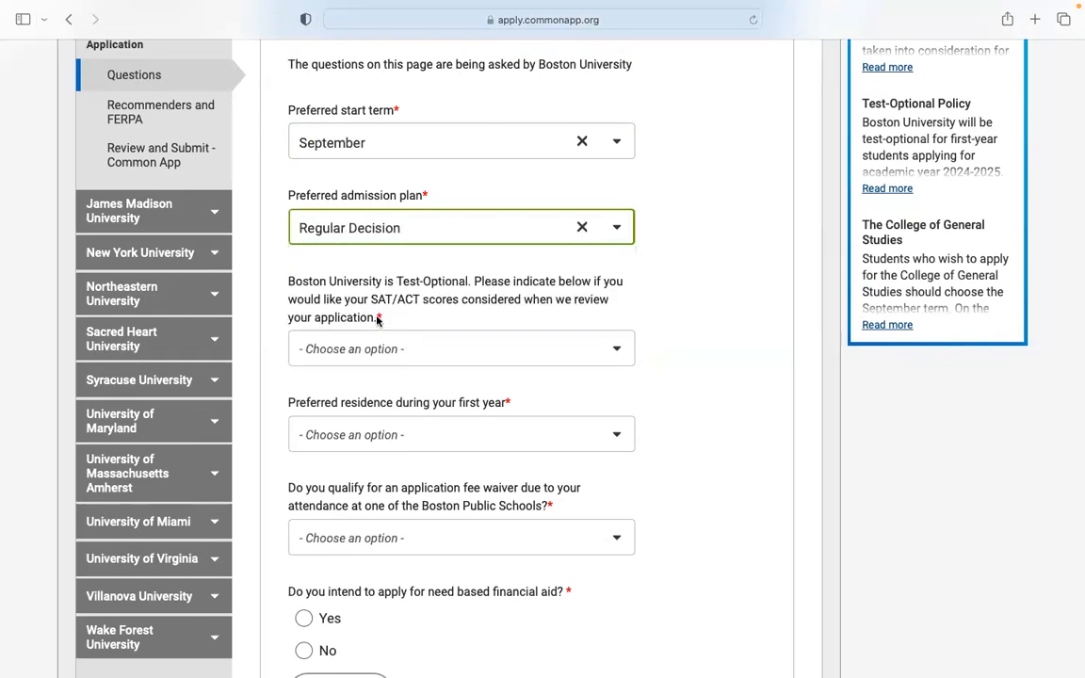
# - Review Boston University's college information, covering the September application deadlines, fees, test policy, recommendations and writing requirements
pyautogui.scroll(3, 270, 290)
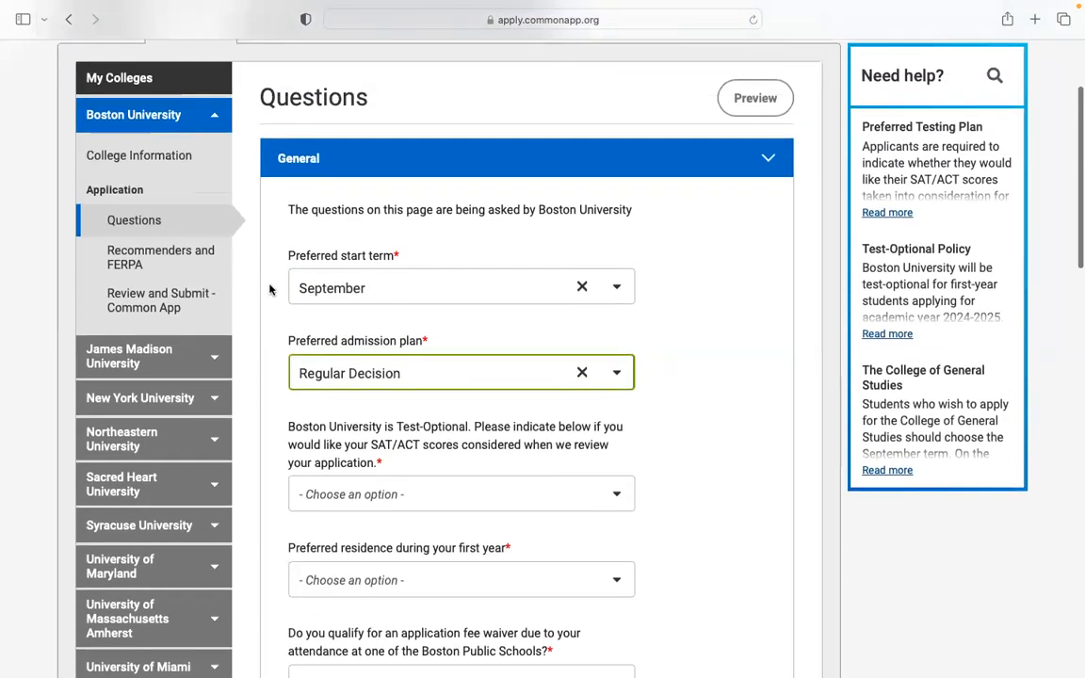
pyautogui.click(146, 160)
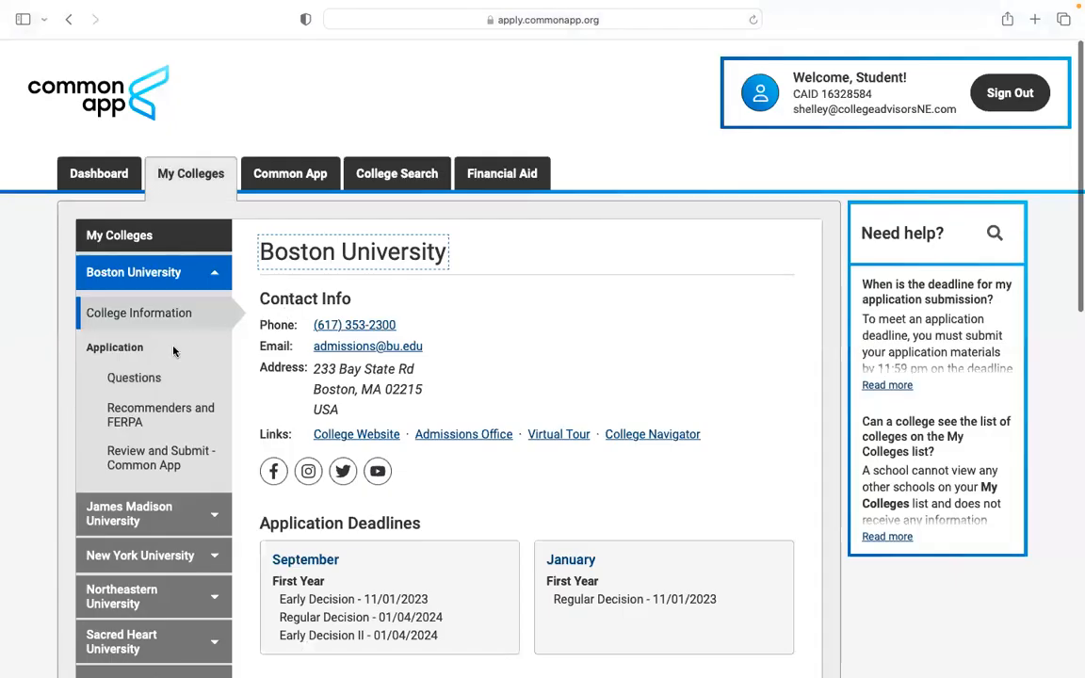
pyautogui.scroll(-2, 173, 351)
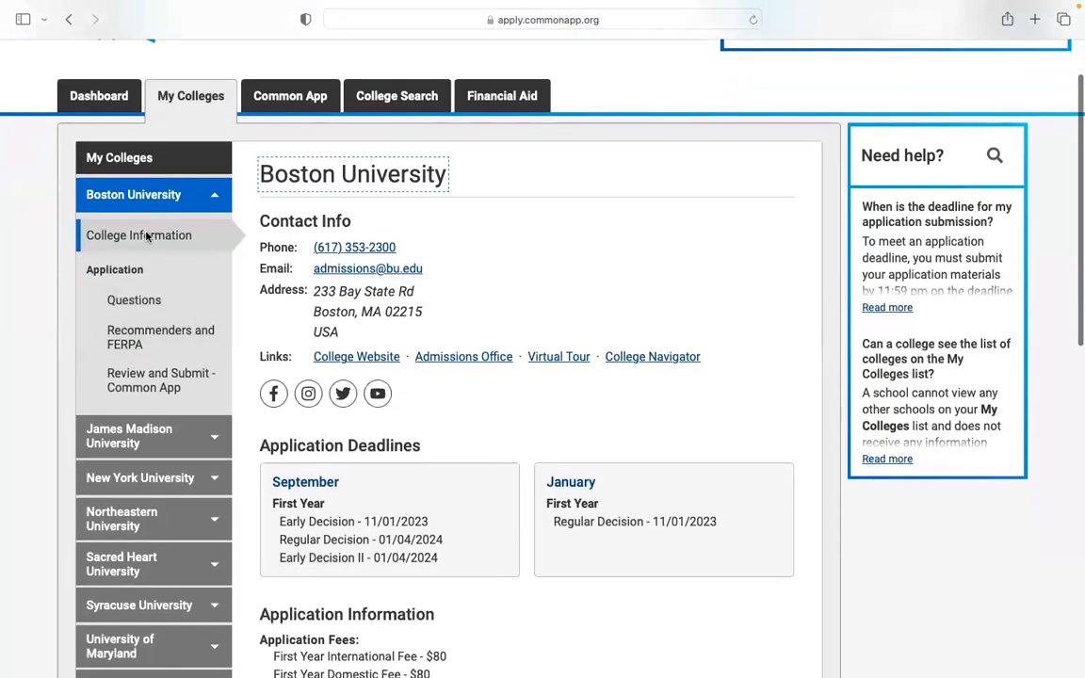
pyautogui.scroll(-3, 320, 405)
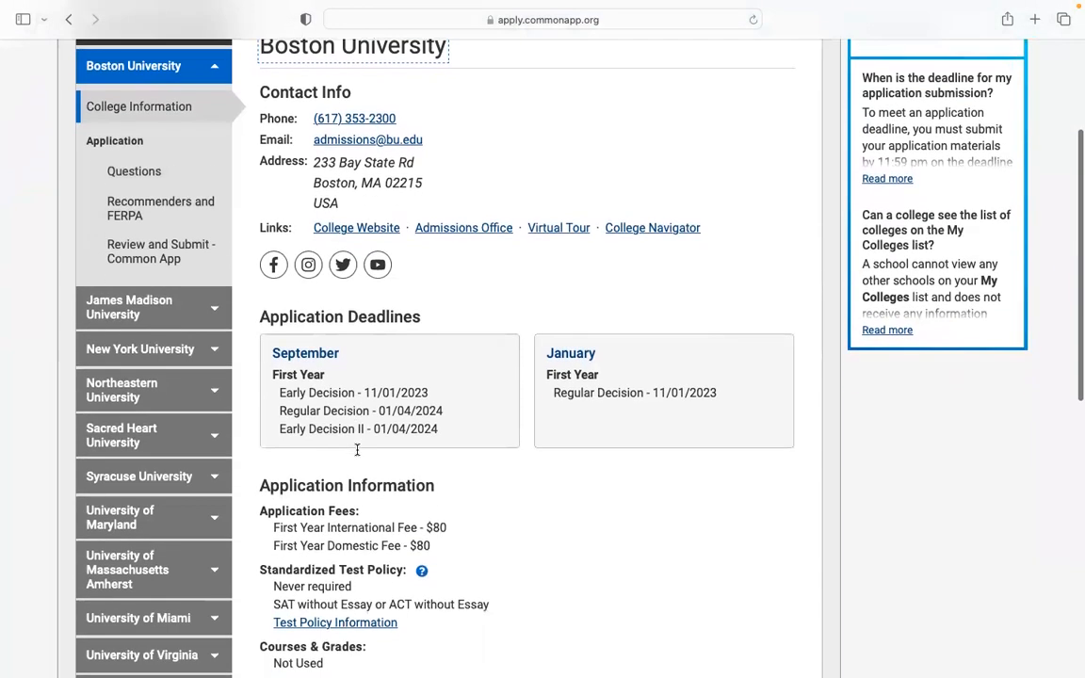
pyautogui.moveTo(271, 353); pyautogui.dragTo(466, 423)
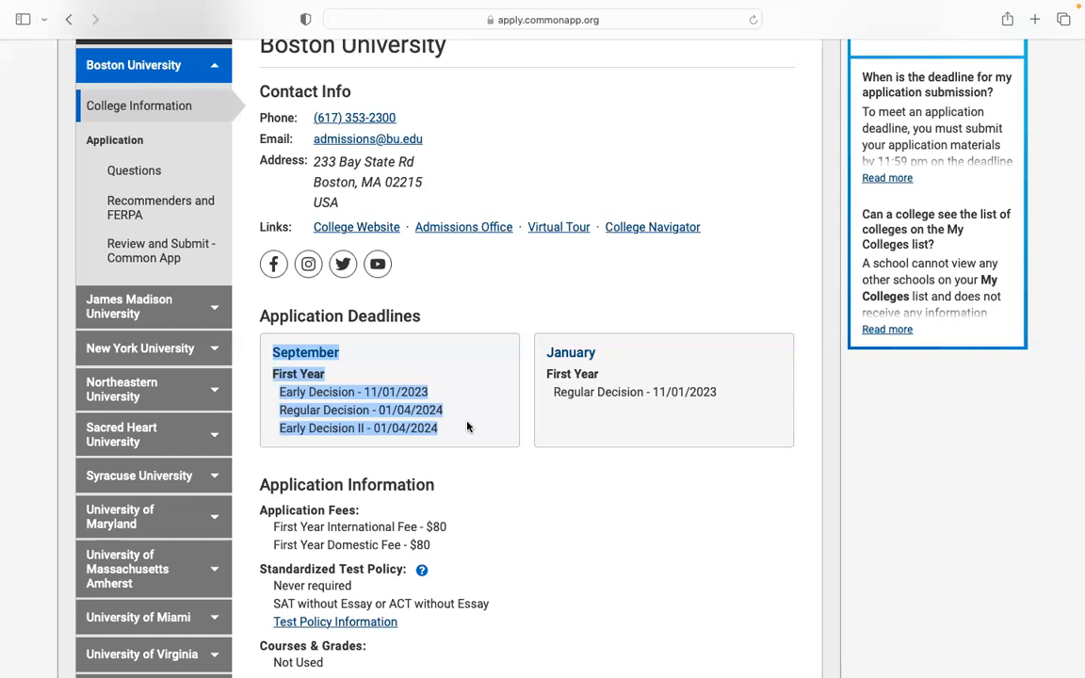
pyautogui.scroll(-5, 467, 426)
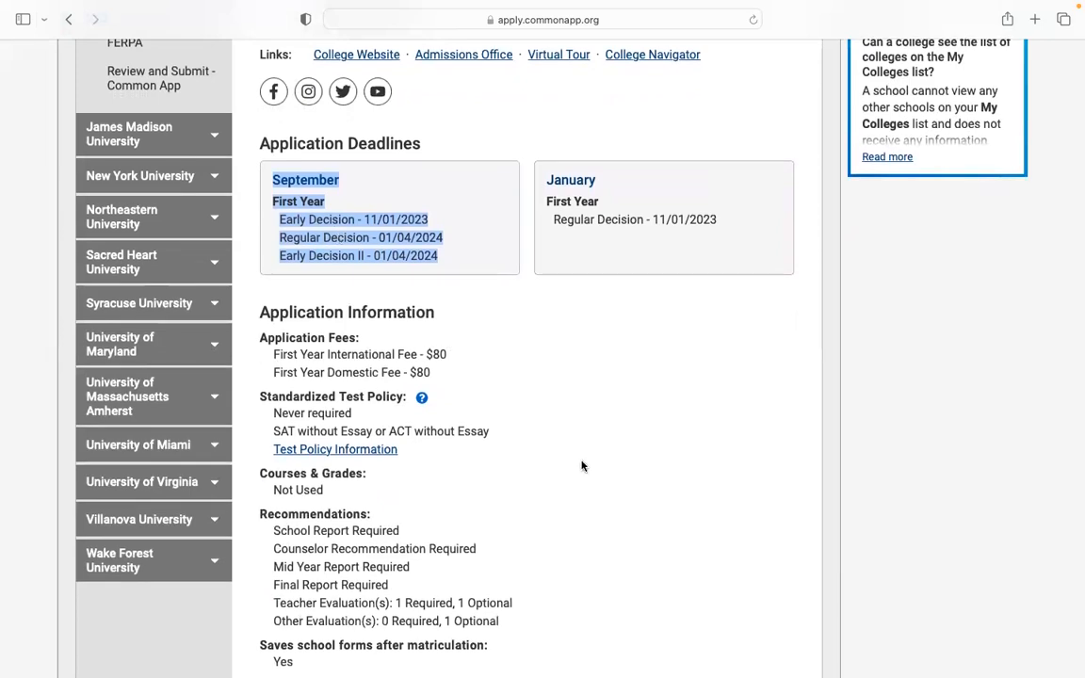
pyautogui.scroll(-4, 581, 465)
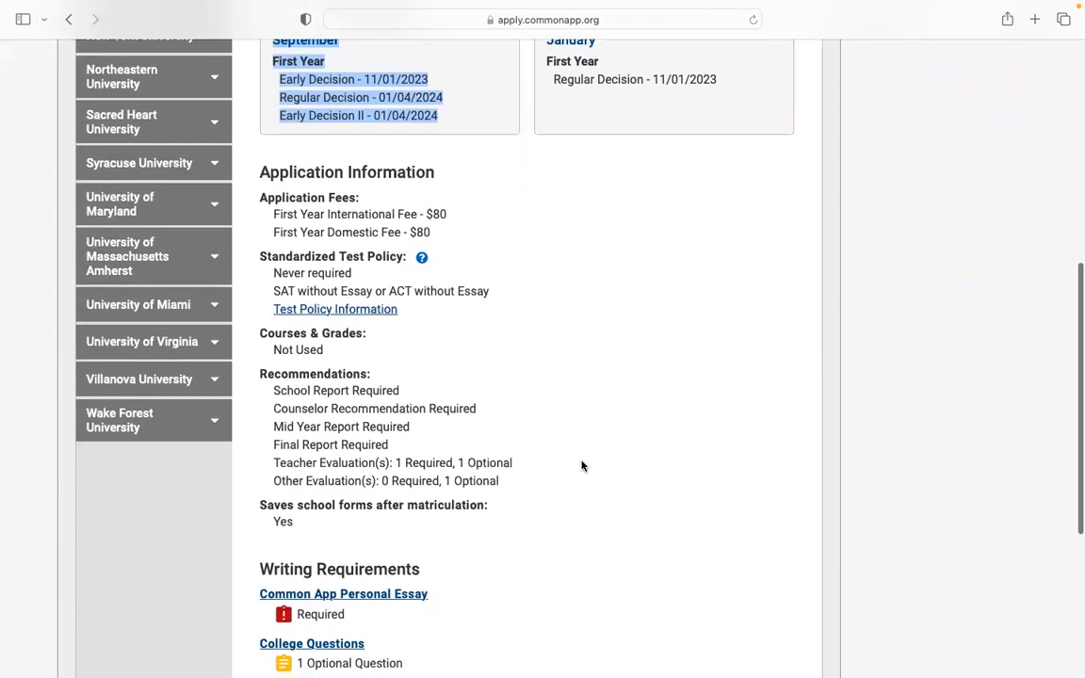
pyautogui.scroll(-7, 582, 465)
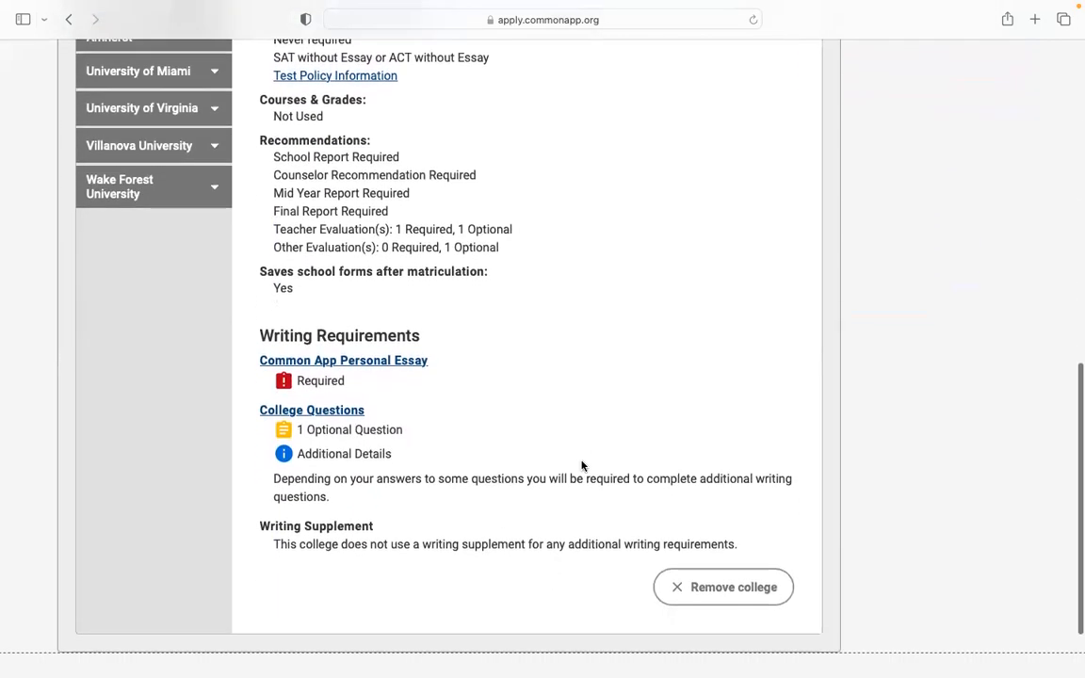
pyautogui.scroll(-1, 581, 466)
pyautogui.scroll(16, 581, 466)
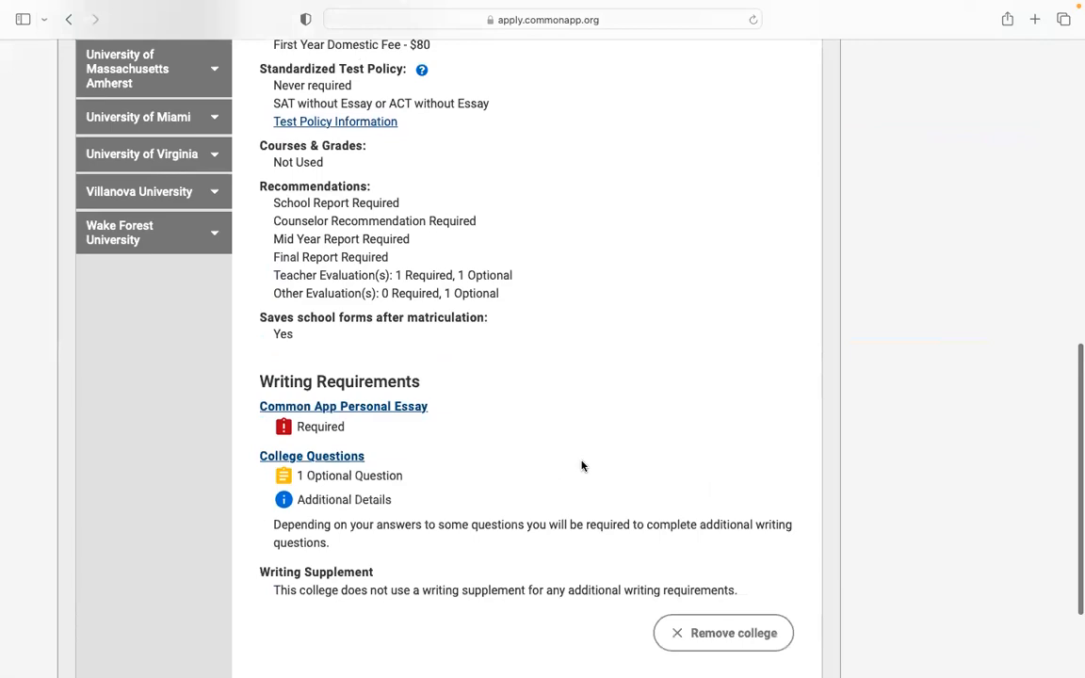
pyautogui.scroll(4, 581, 460)
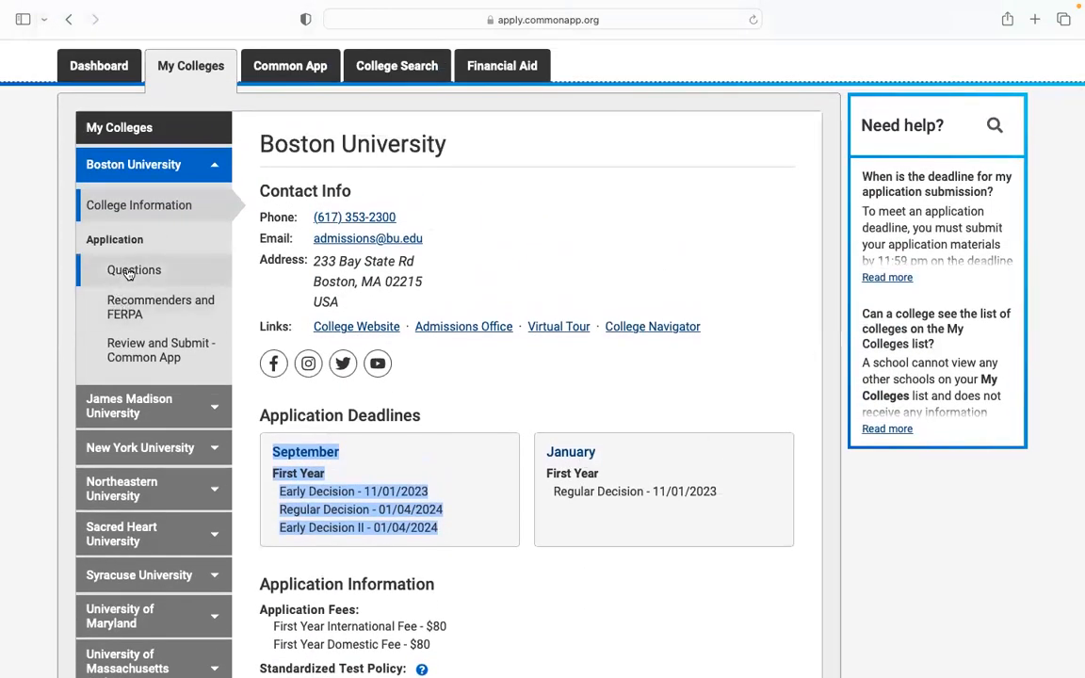
# - Return to Boston University's application questions and read through the rest of the General section
pyautogui.click(119, 273)
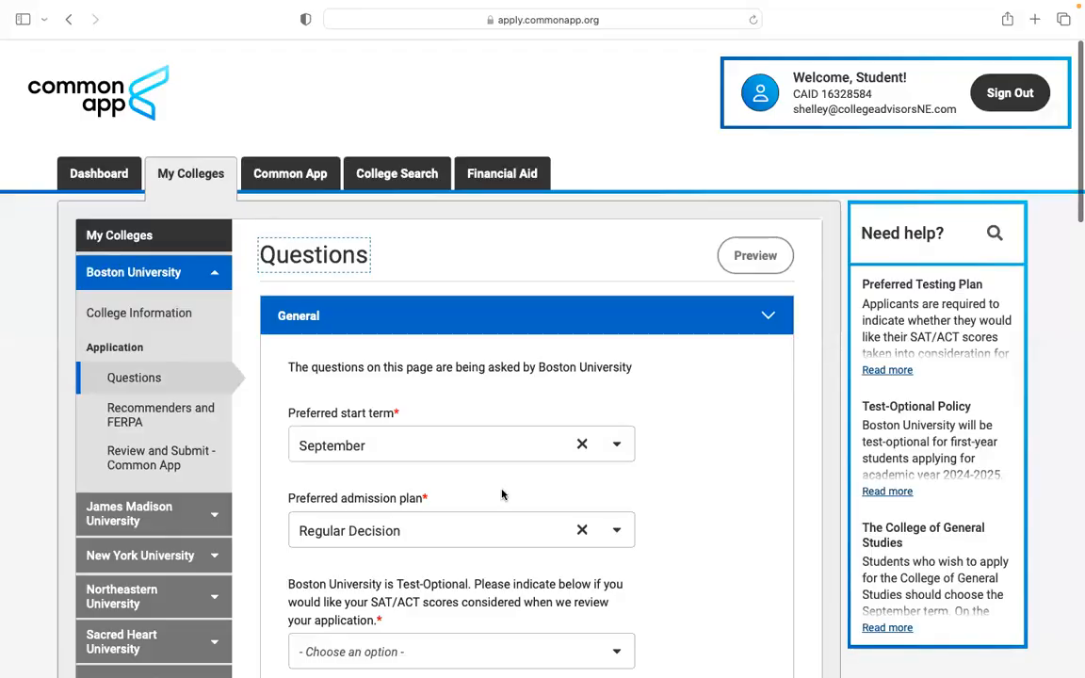
pyautogui.scroll(-9, 504, 493)
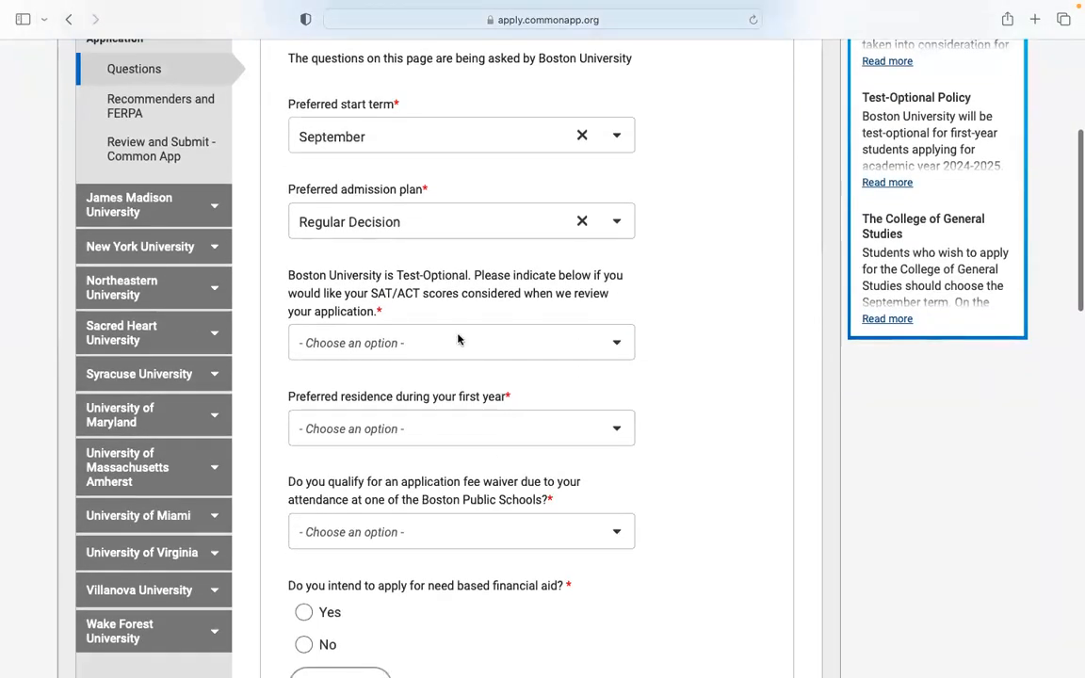
pyautogui.scroll(-15, 458, 339)
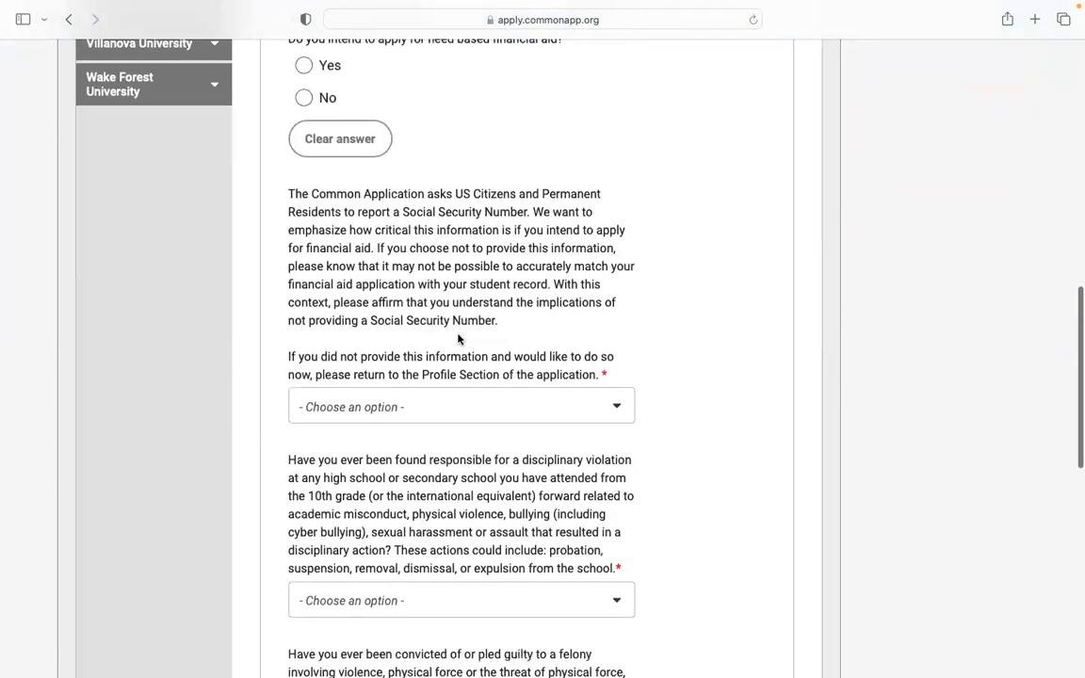
pyautogui.scroll(-12, 459, 340)
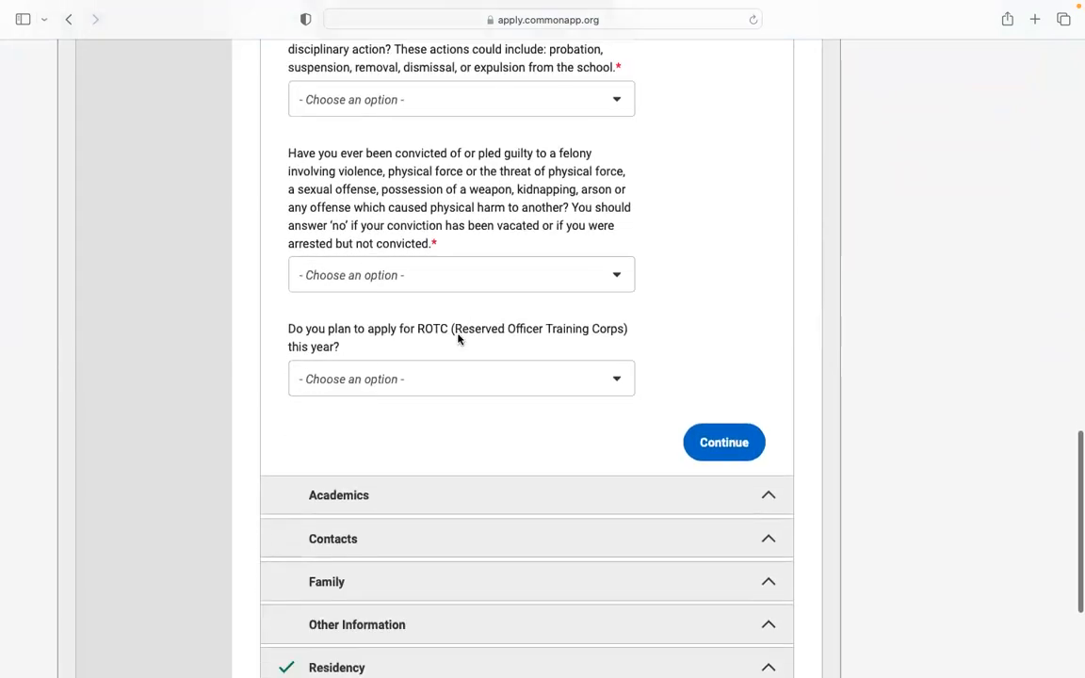
# - In the Academics section, look through the available schools and choose College of General Studies (CGS) as the college of application
pyautogui.click(423, 506)
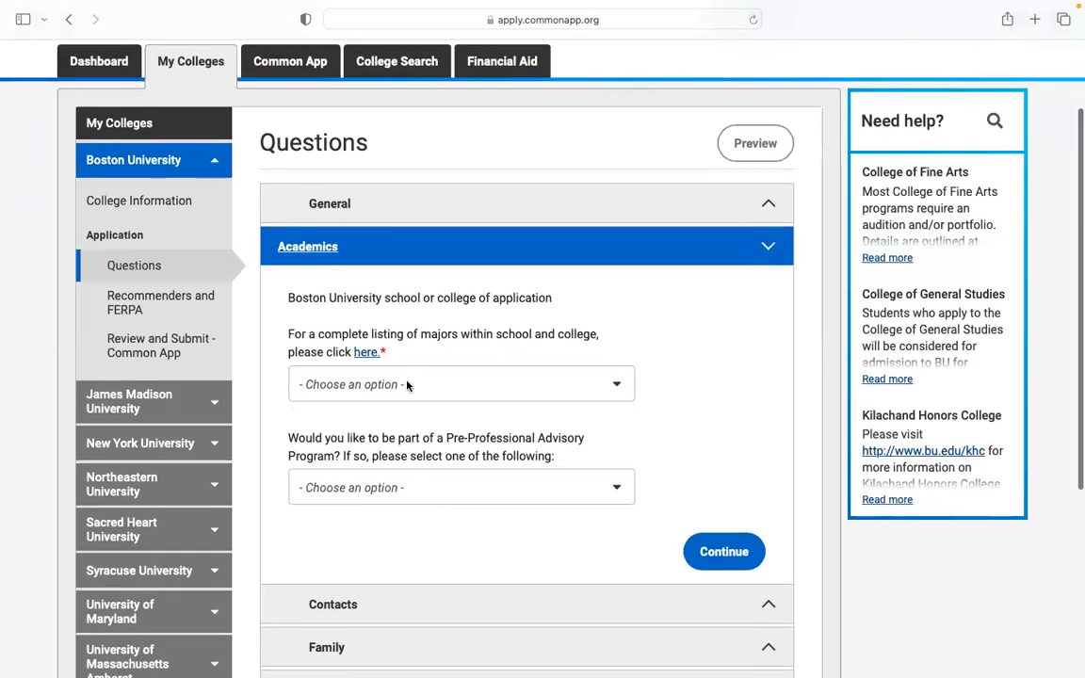
pyautogui.click(407, 384)
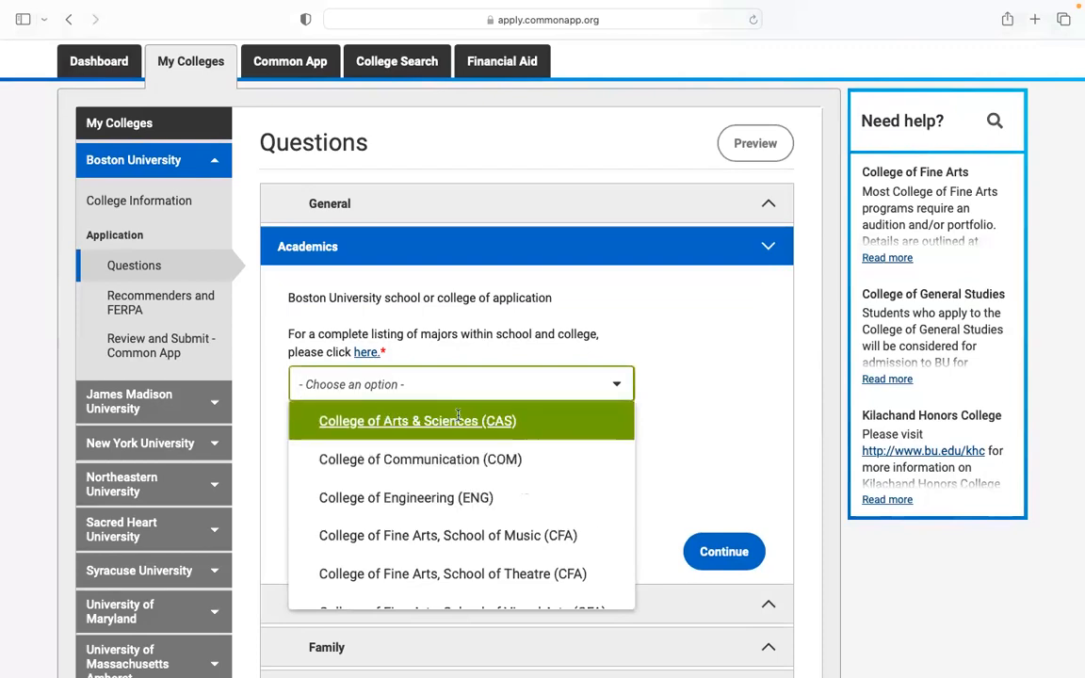
pyautogui.scroll(-3, 552, 425)
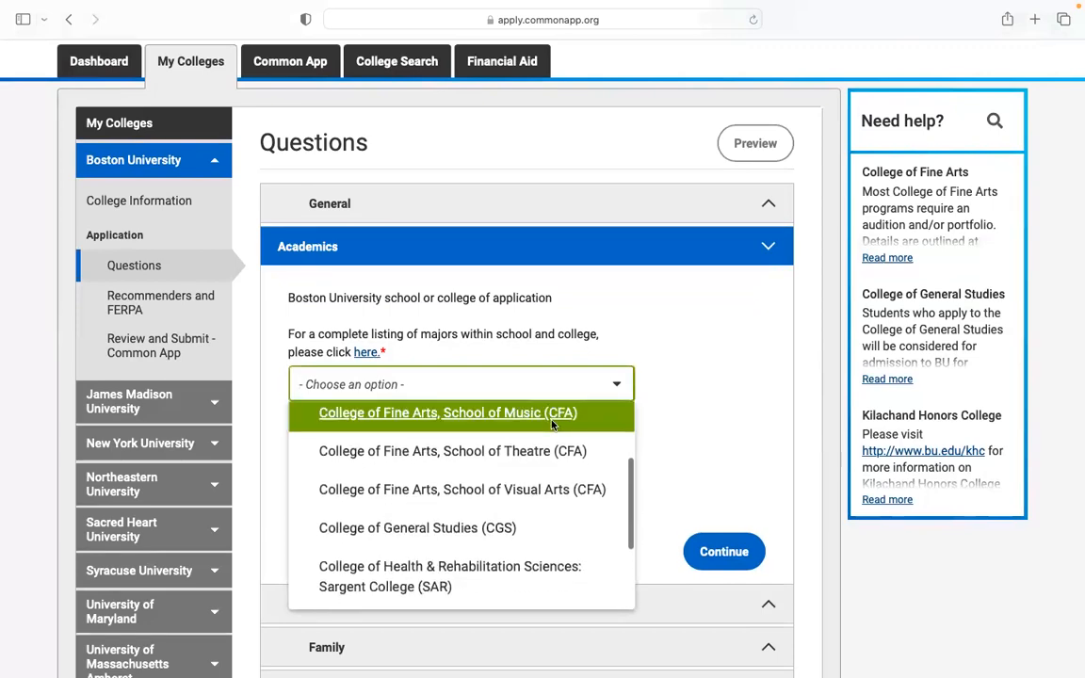
pyautogui.scroll(-3, 552, 425)
pyautogui.scroll(-1, 552, 425)
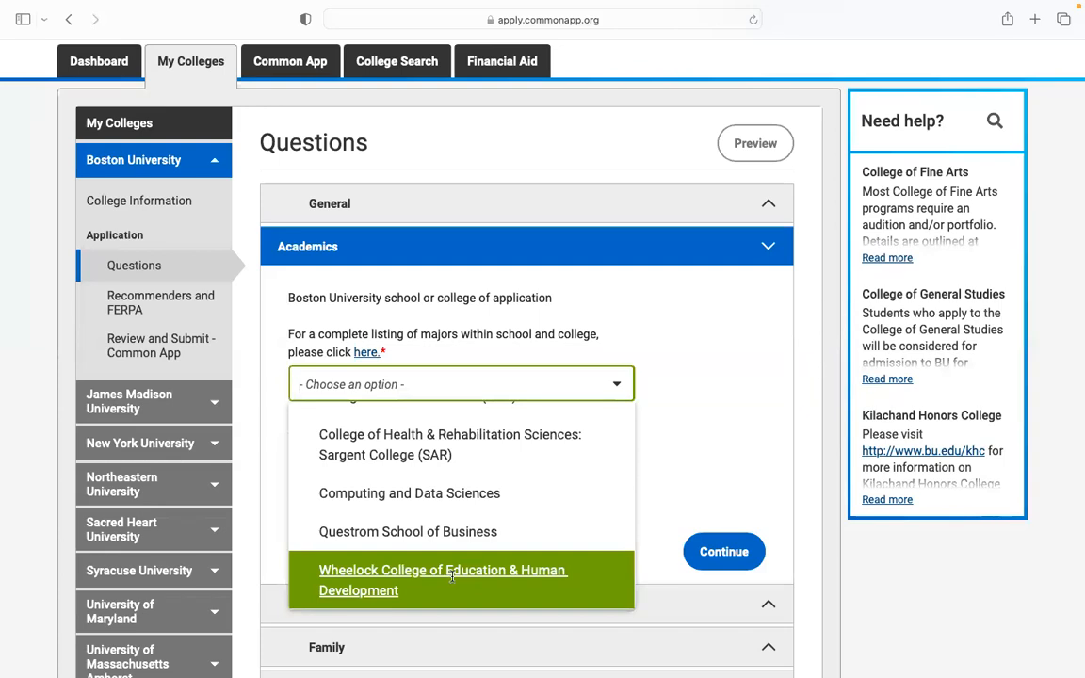
pyautogui.scroll(5, 453, 576)
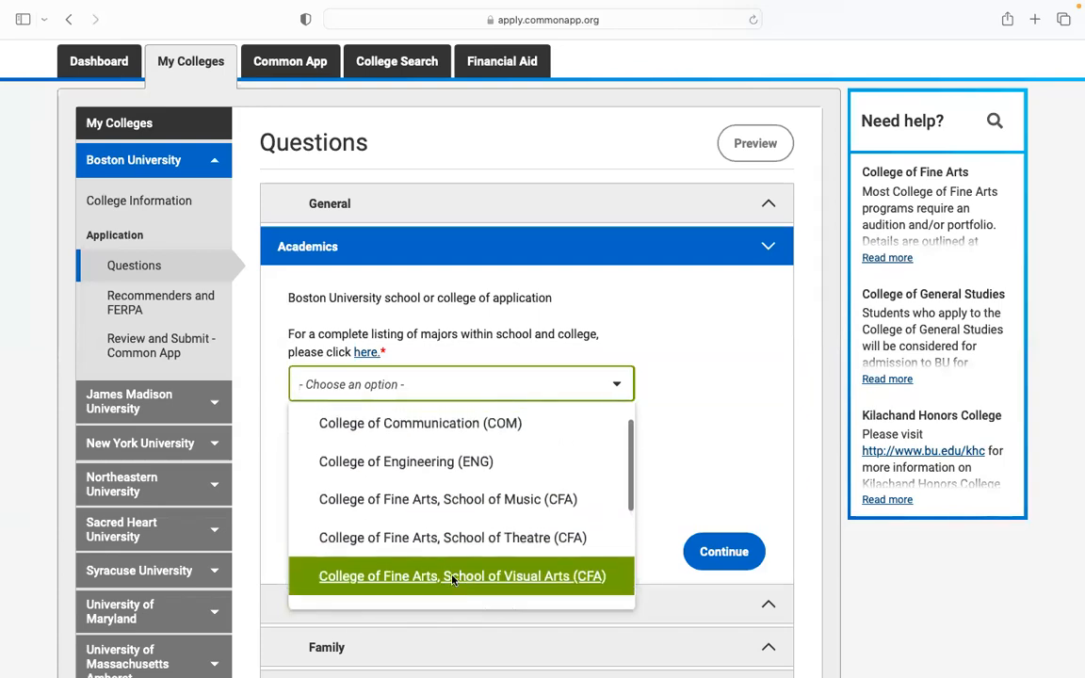
pyautogui.scroll(1, 452, 579)
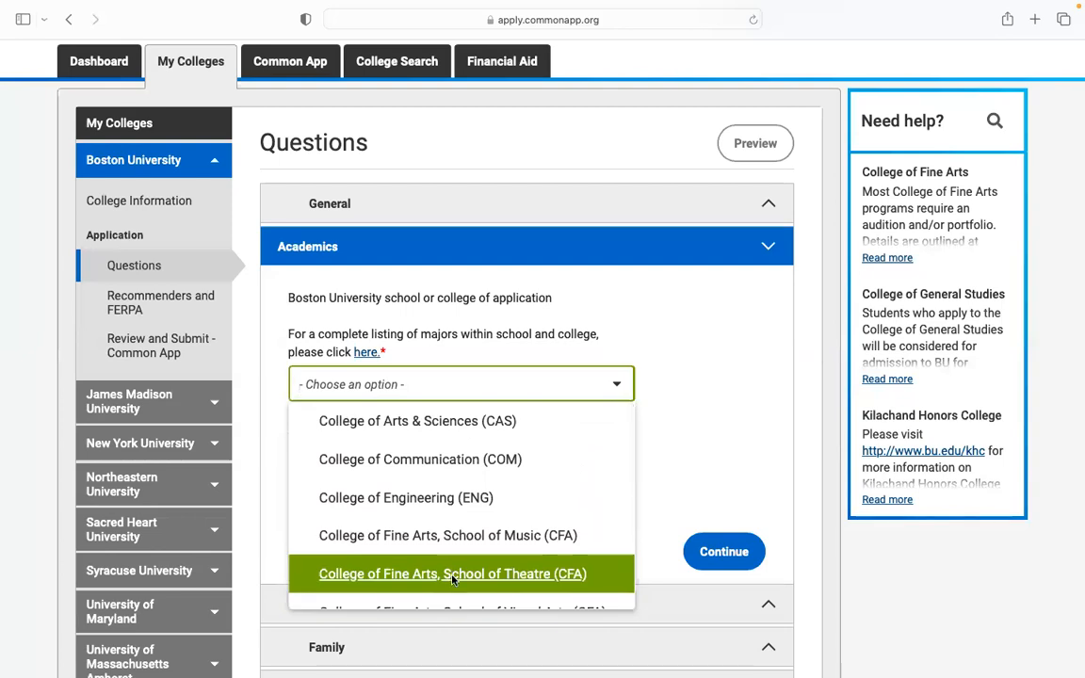
pyautogui.scroll(-3, 490, 514)
pyautogui.scroll(-1, 488, 512)
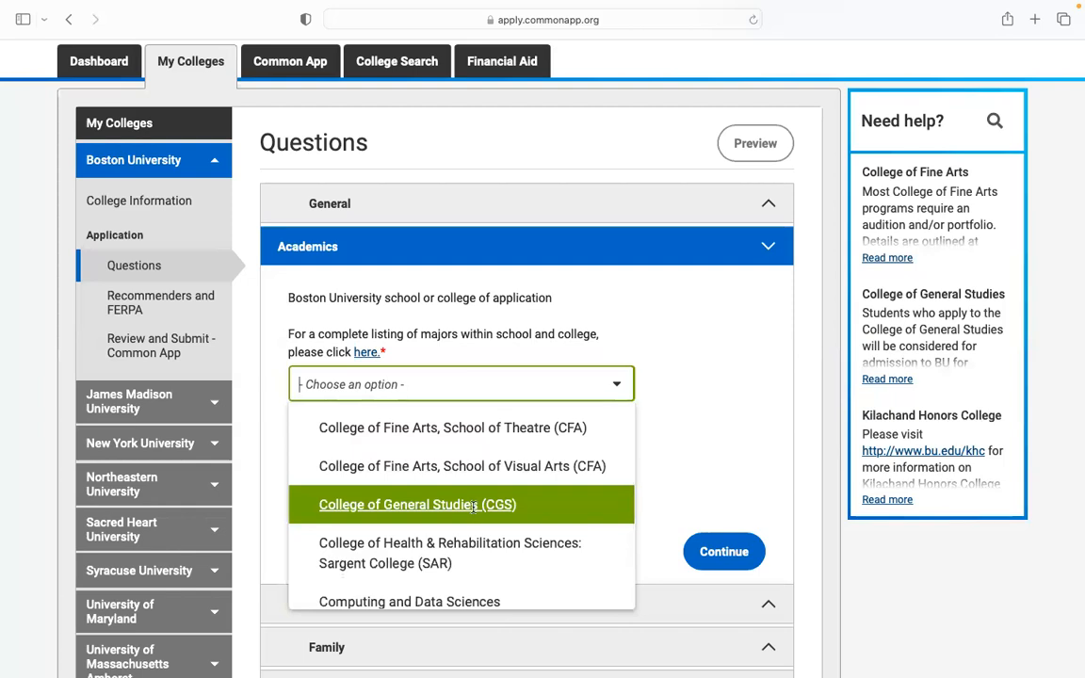
pyautogui.click(474, 507)
# - Set the major to General Studies and select Predental as the Pre-Professional Advisory Program
pyautogui.click(500, 476)
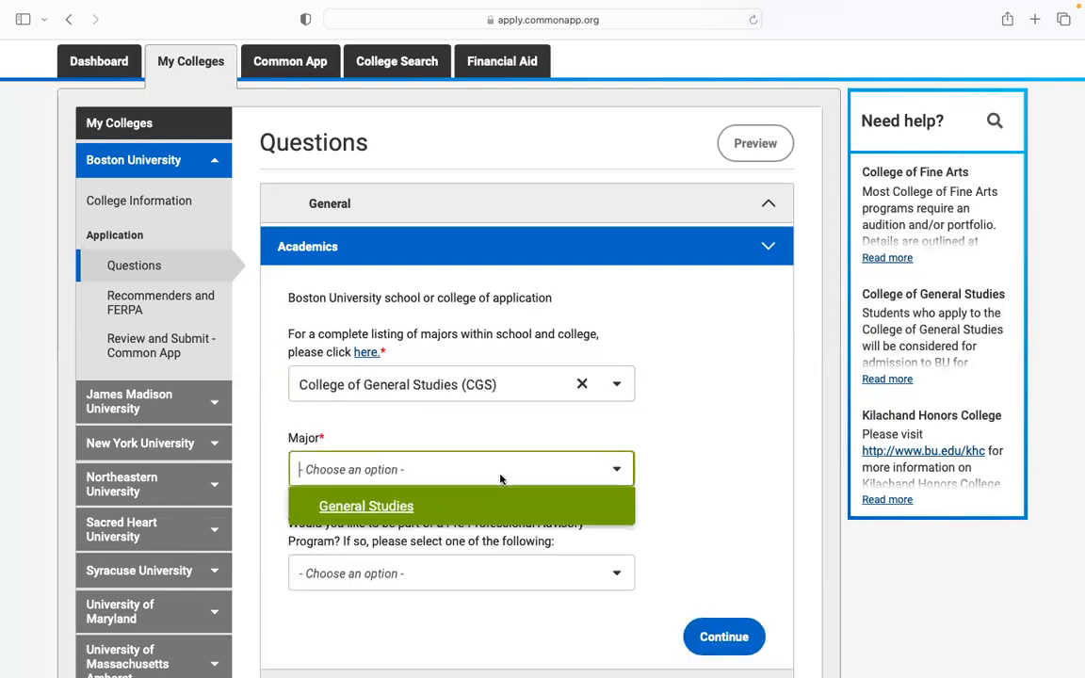
pyautogui.click(484, 516)
pyautogui.scroll(-3, 484, 516)
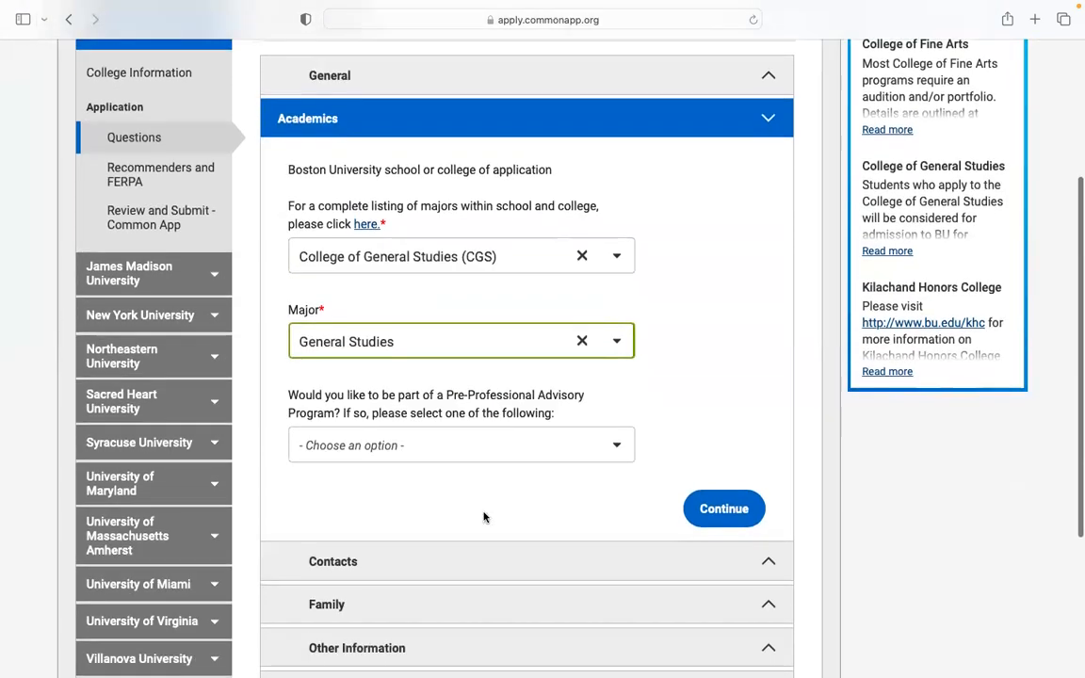
pyautogui.click(473, 447)
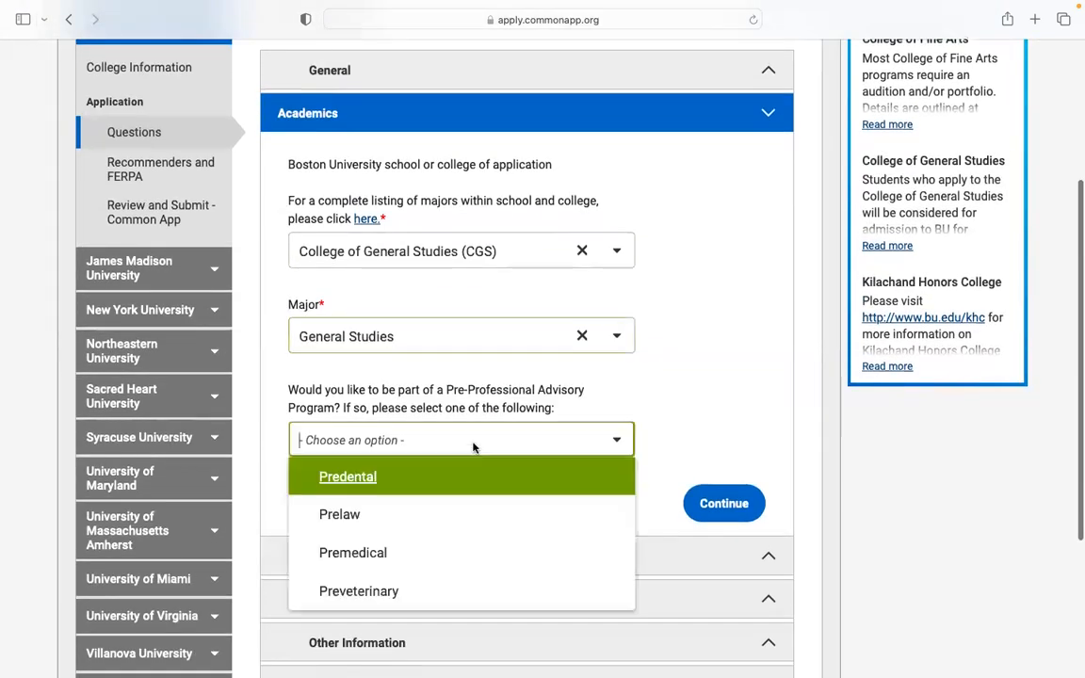
pyautogui.click(406, 484)
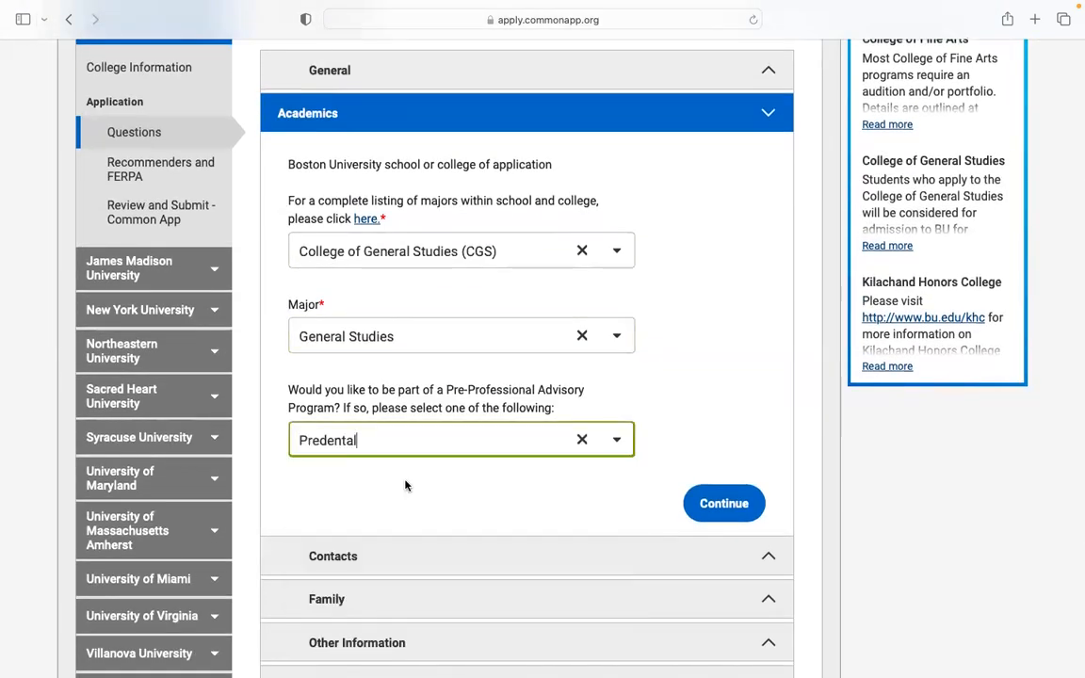
# - Open Northeastern University's application questions and look over the General section and the other question sections
pyautogui.click(134, 353)
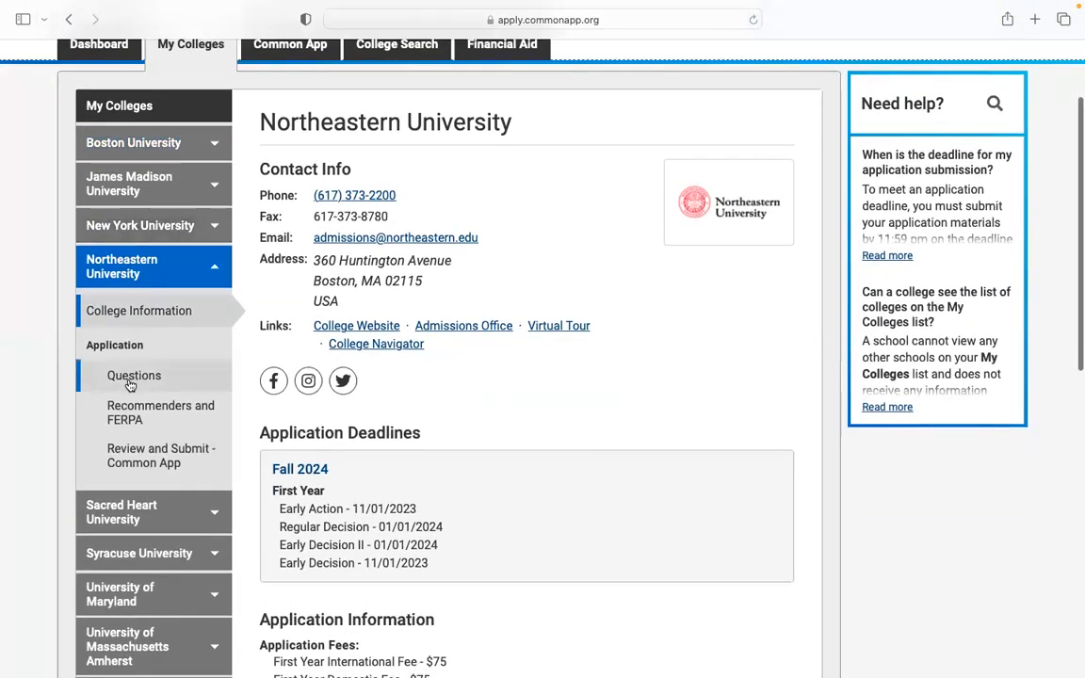
pyautogui.click(131, 377)
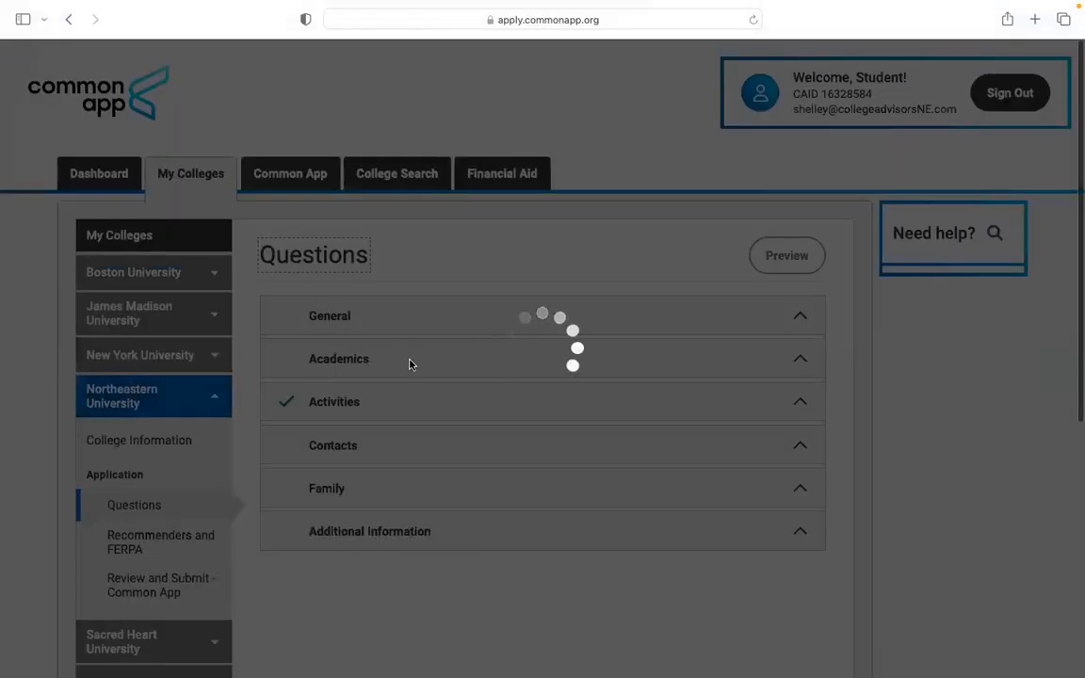
pyautogui.scroll(-15, 409, 366)
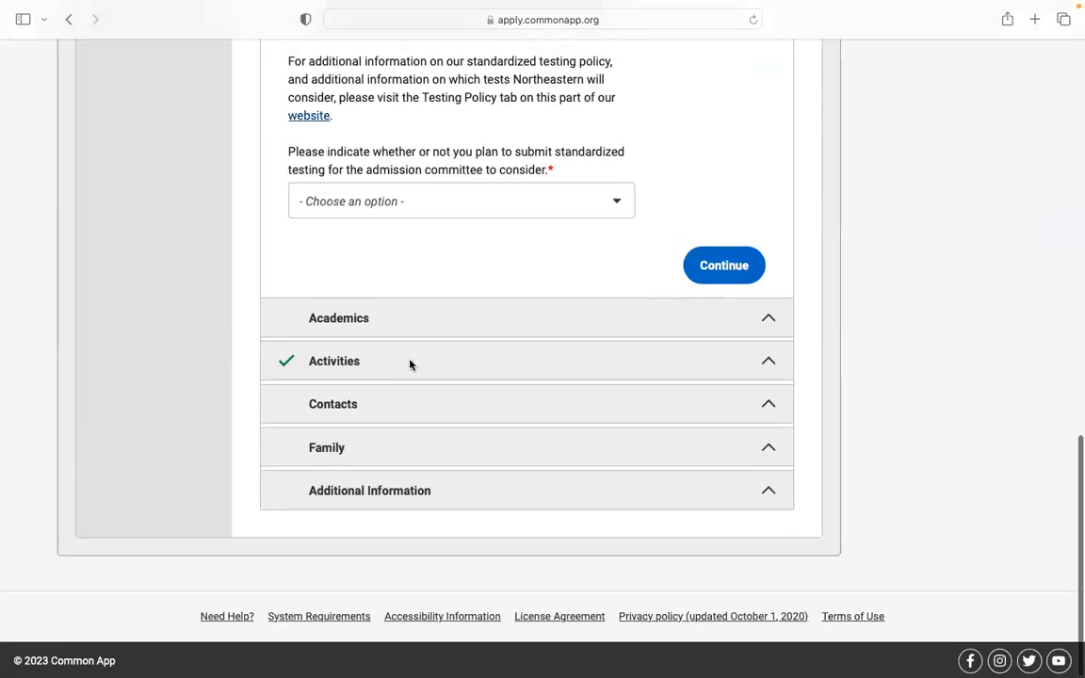
# - Open the Academics section of Northeastern University's questions and read through the first-year entry program options
pyautogui.click(424, 326)
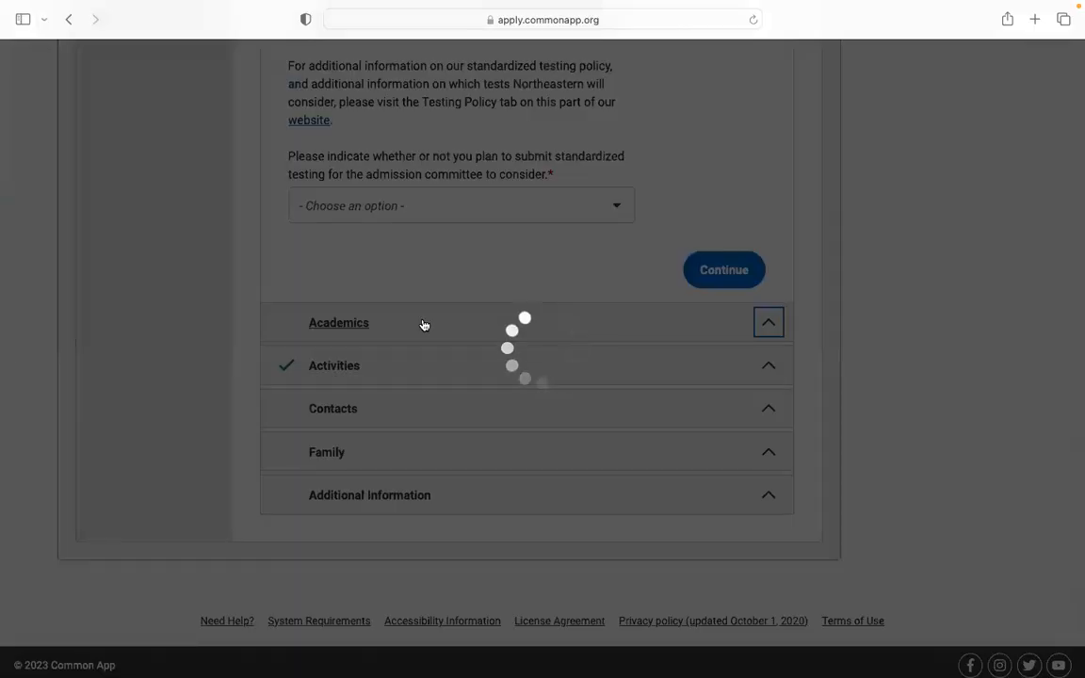
pyautogui.scroll(-5, 424, 325)
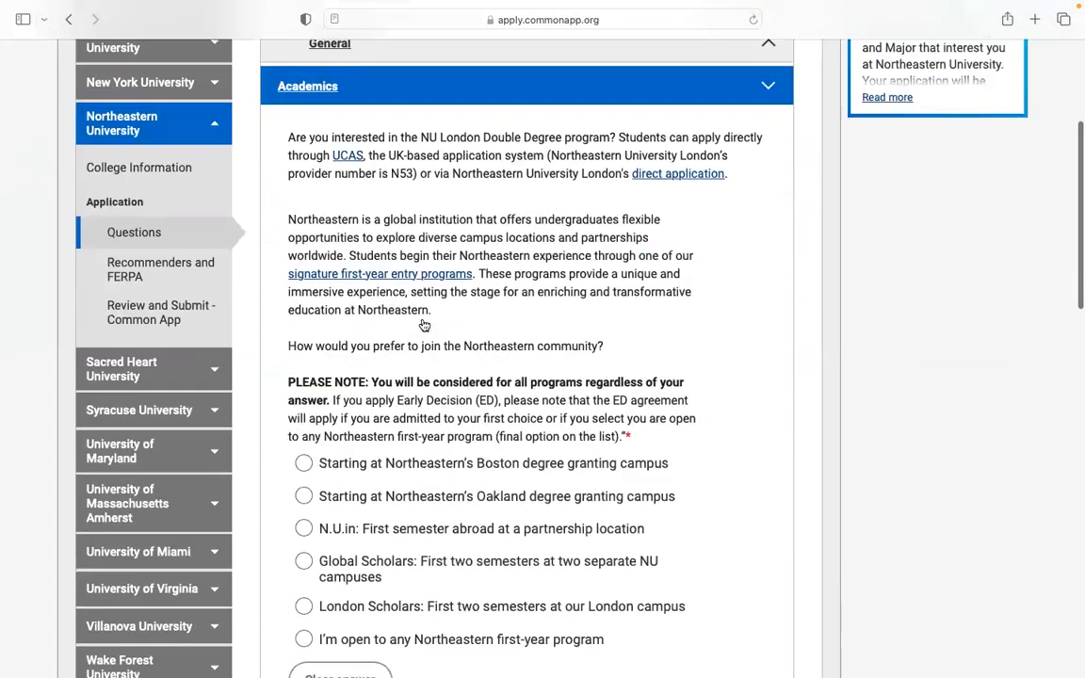
pyautogui.scroll(-3, 424, 324)
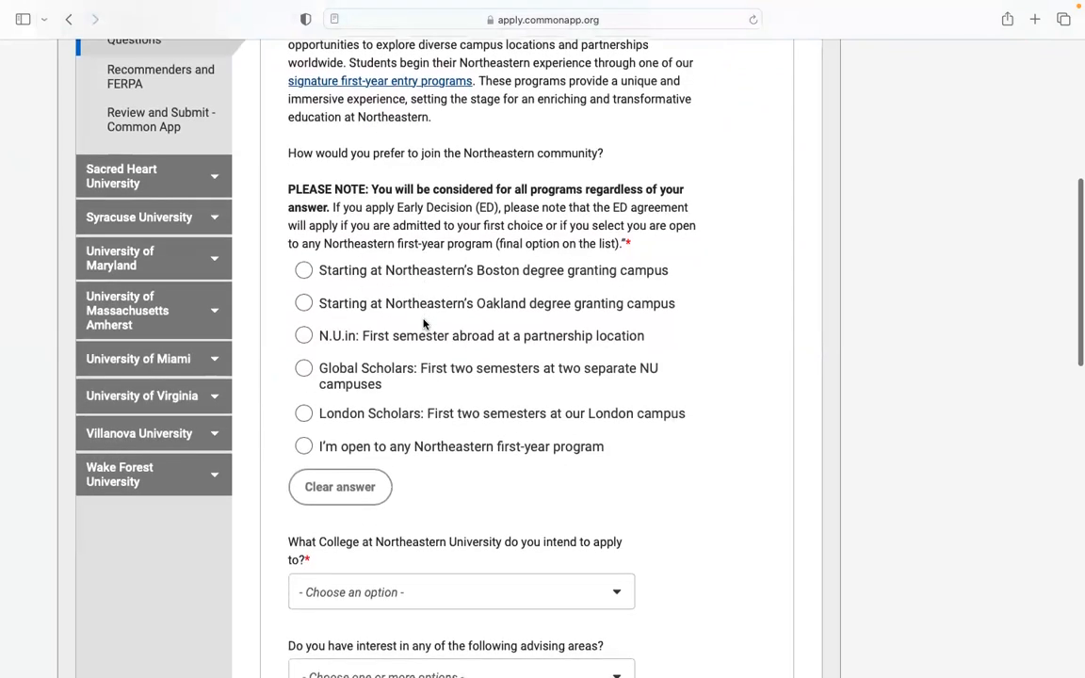
pyautogui.scroll(-2, 424, 324)
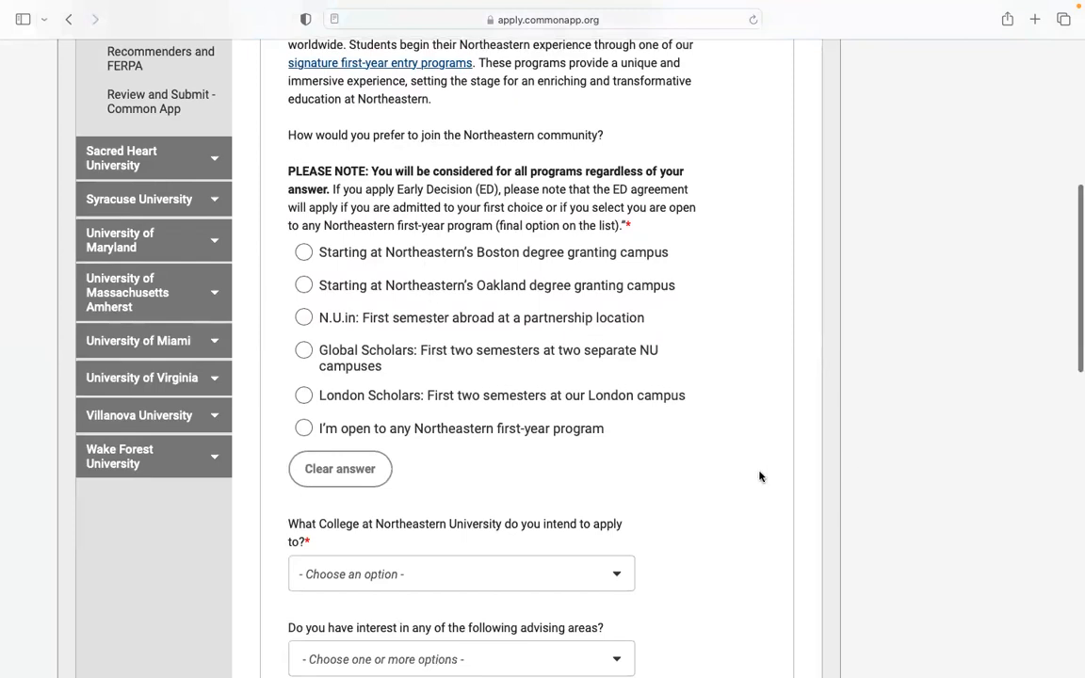
pyautogui.scroll(-2, 759, 476)
pyautogui.scroll(-5, 759, 476)
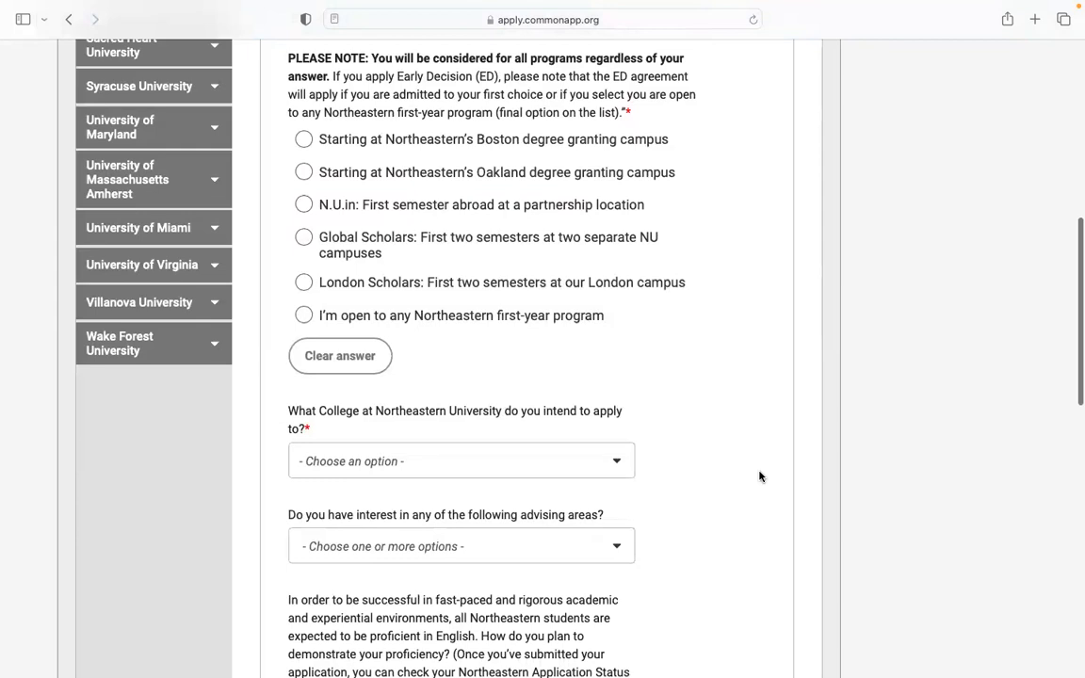
pyautogui.scroll(-6, 759, 476)
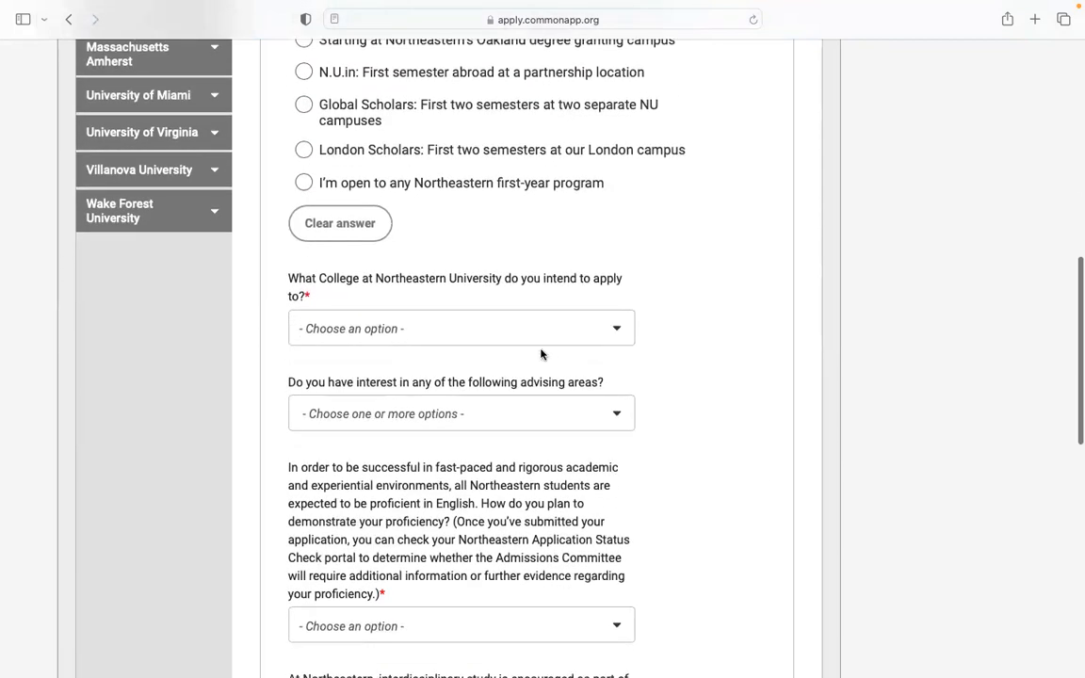
# - Look through Northeastern's available colleges and choose Bouvé College of Health Sciences as the intended college
pyautogui.click(535, 337)
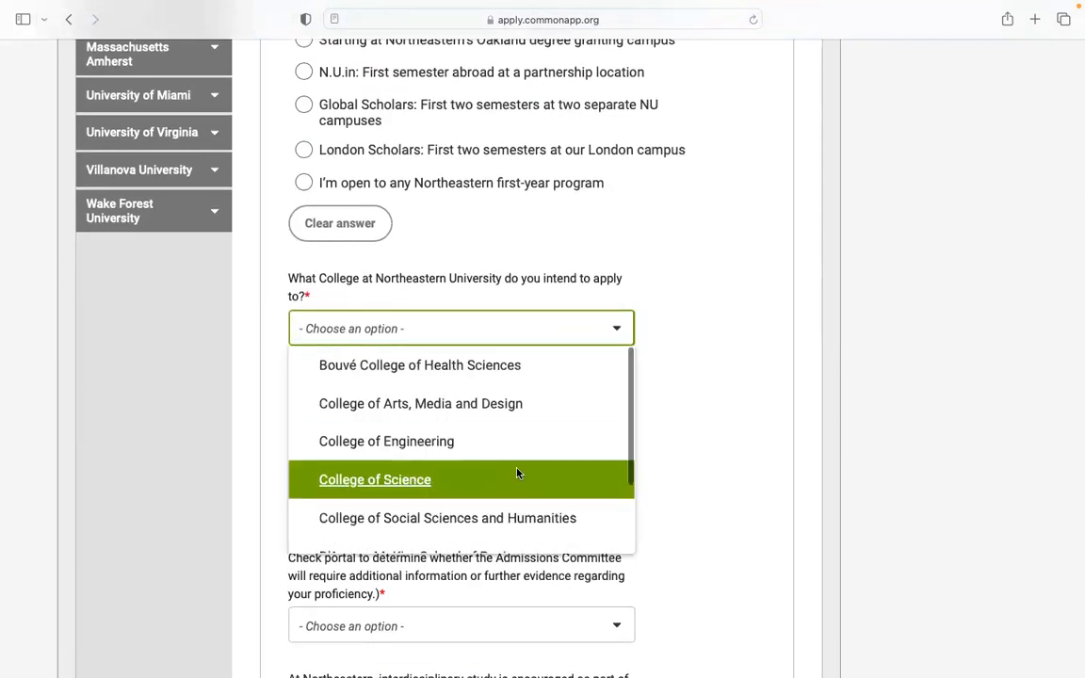
pyautogui.scroll(-1, 516, 472)
pyautogui.scroll(-2, 517, 473)
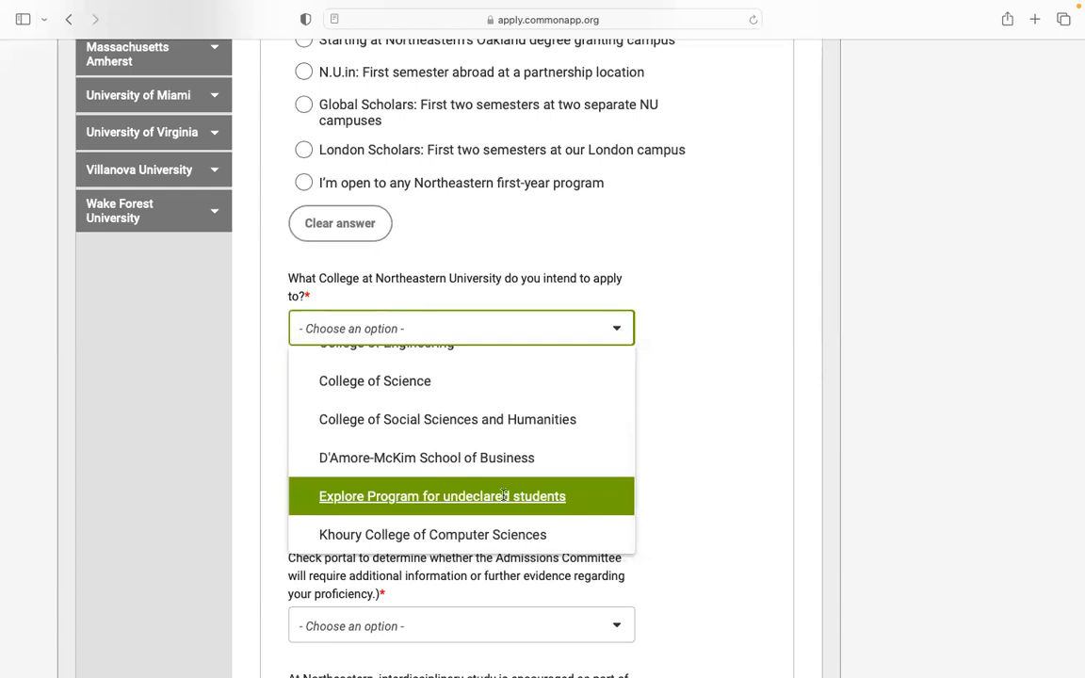
pyautogui.scroll(2, 504, 497)
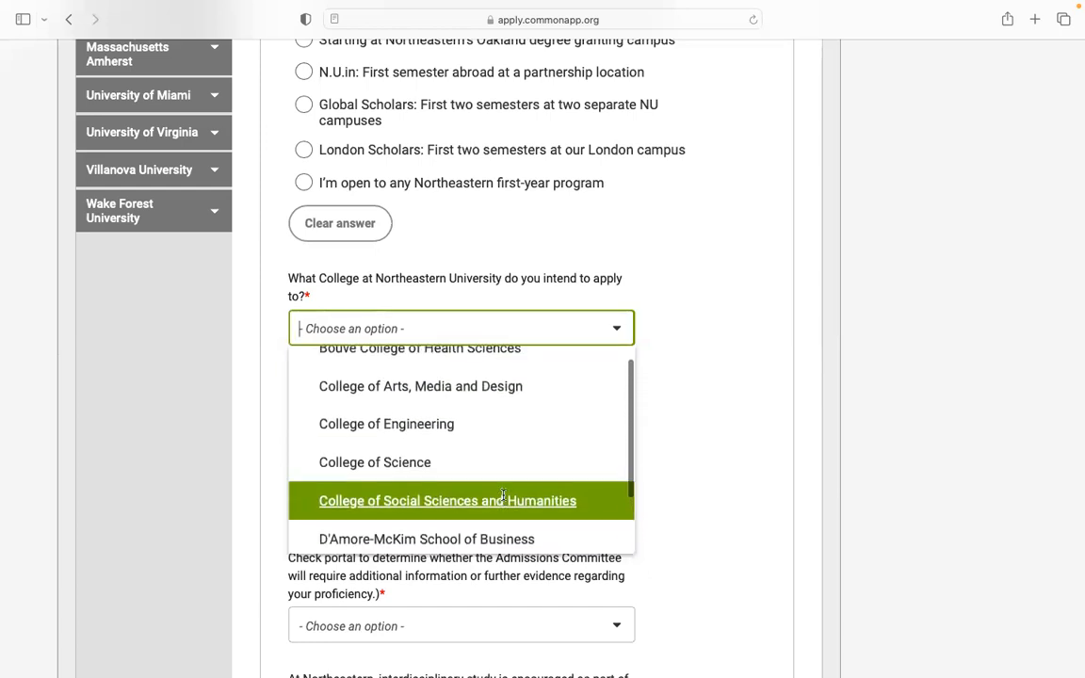
pyautogui.scroll(1, 504, 497)
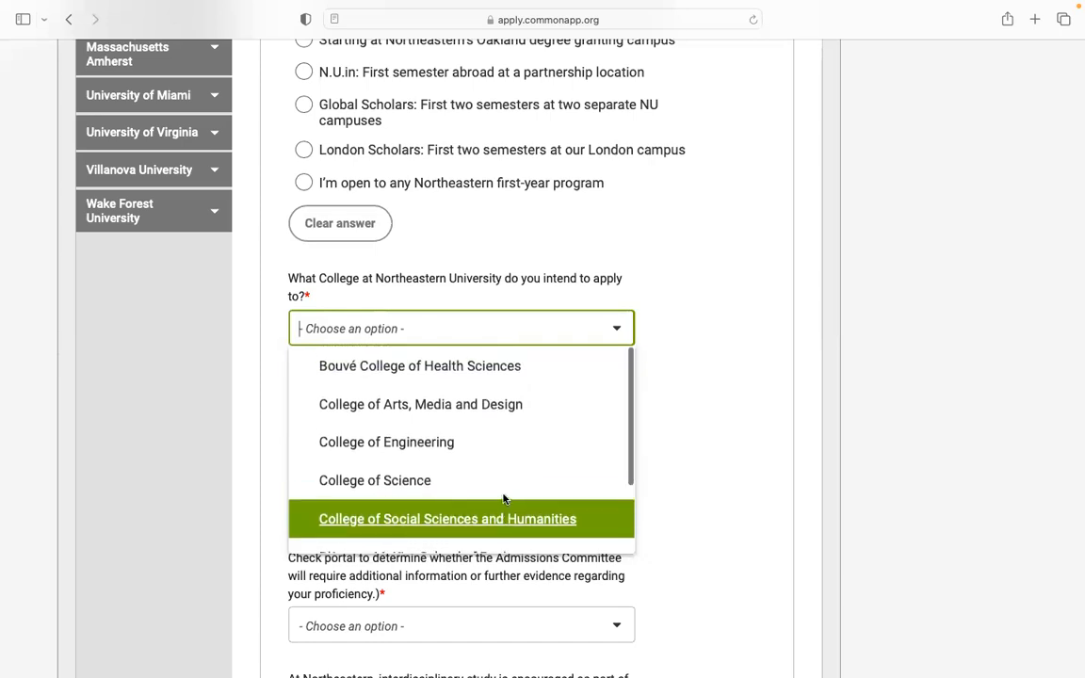
pyautogui.click(494, 377)
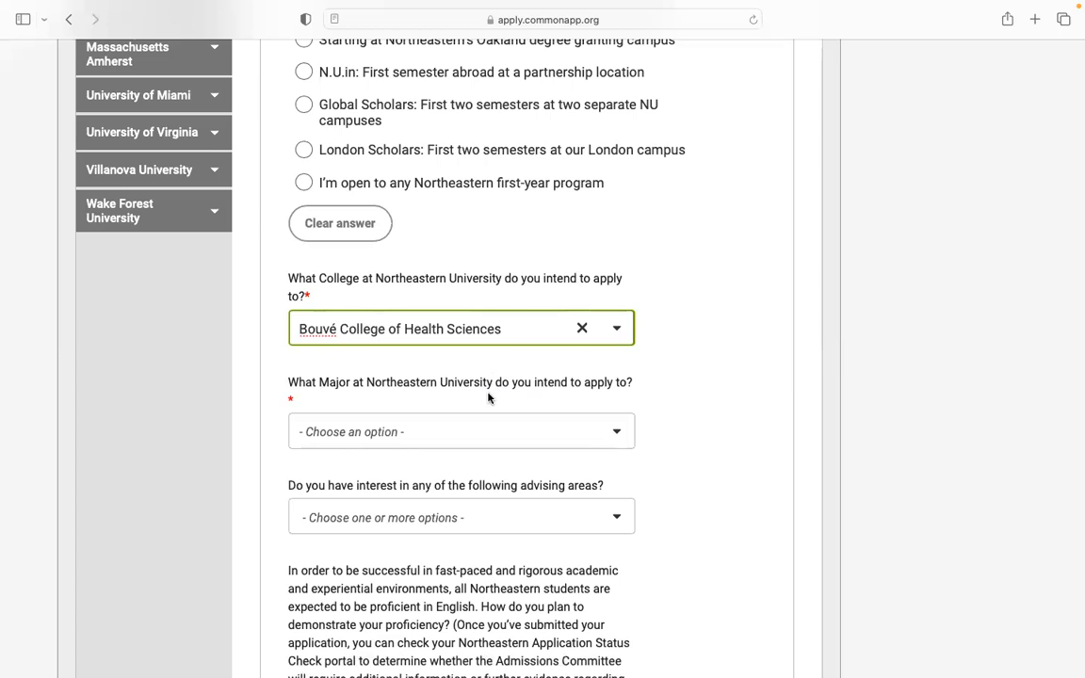
# - Browse the Bouvé majors and choose Health Science and Sociology as the intended major
pyautogui.scroll(-2, 490, 396)
pyautogui.click(478, 356)
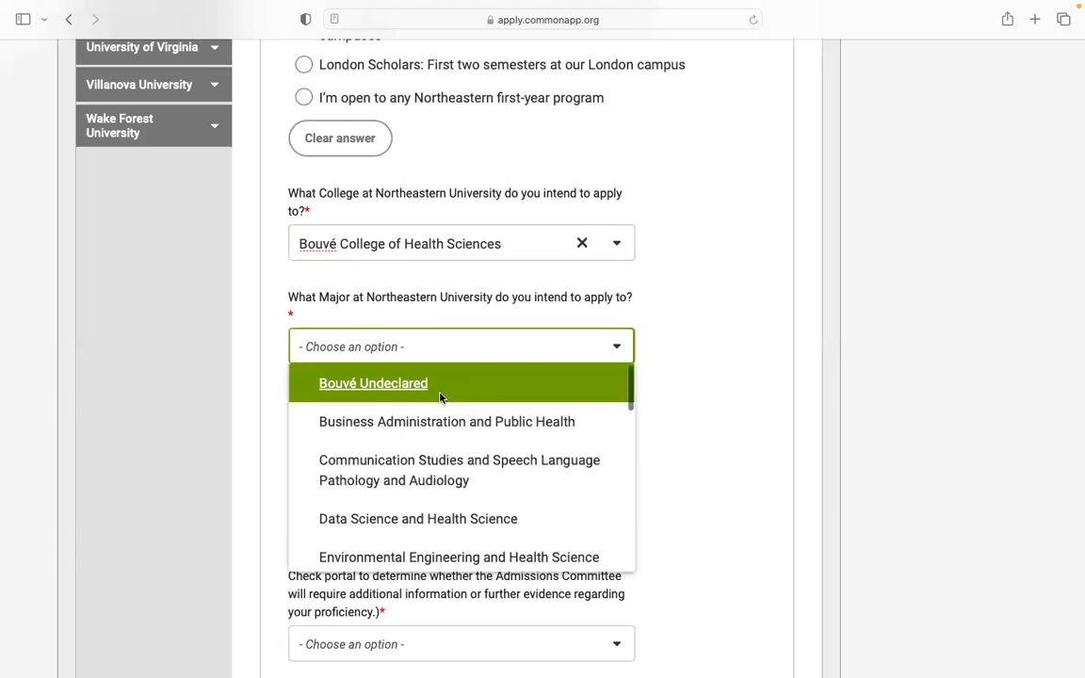
pyautogui.scroll(-4, 439, 397)
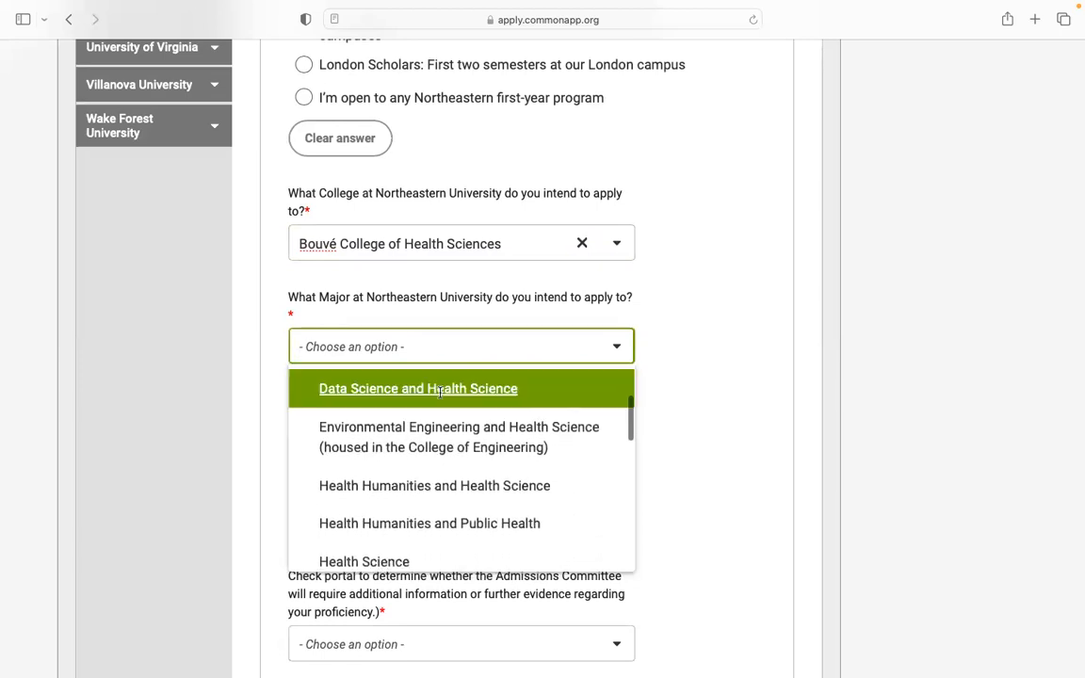
pyautogui.scroll(-2, 439, 393)
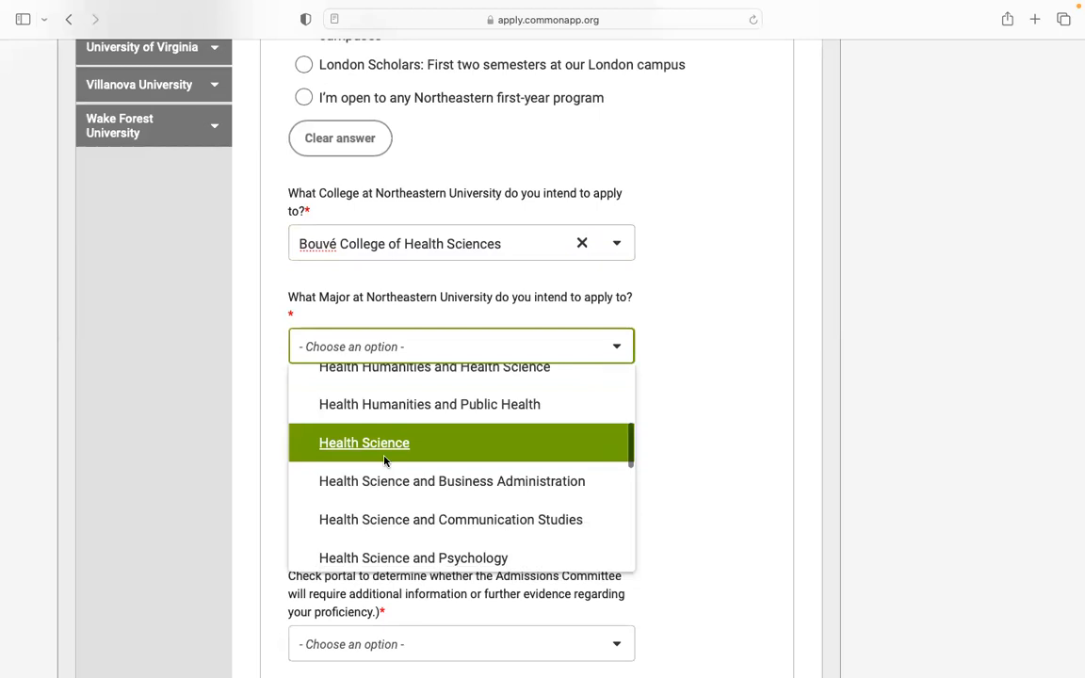
pyautogui.scroll(-2, 384, 459)
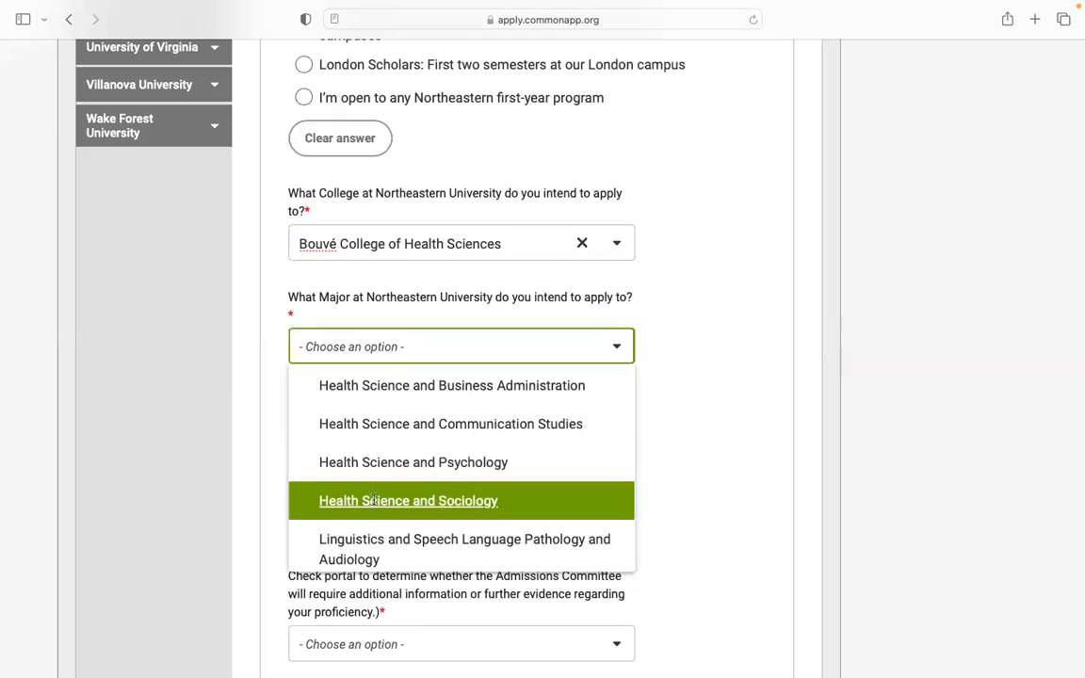
pyautogui.click(374, 501)
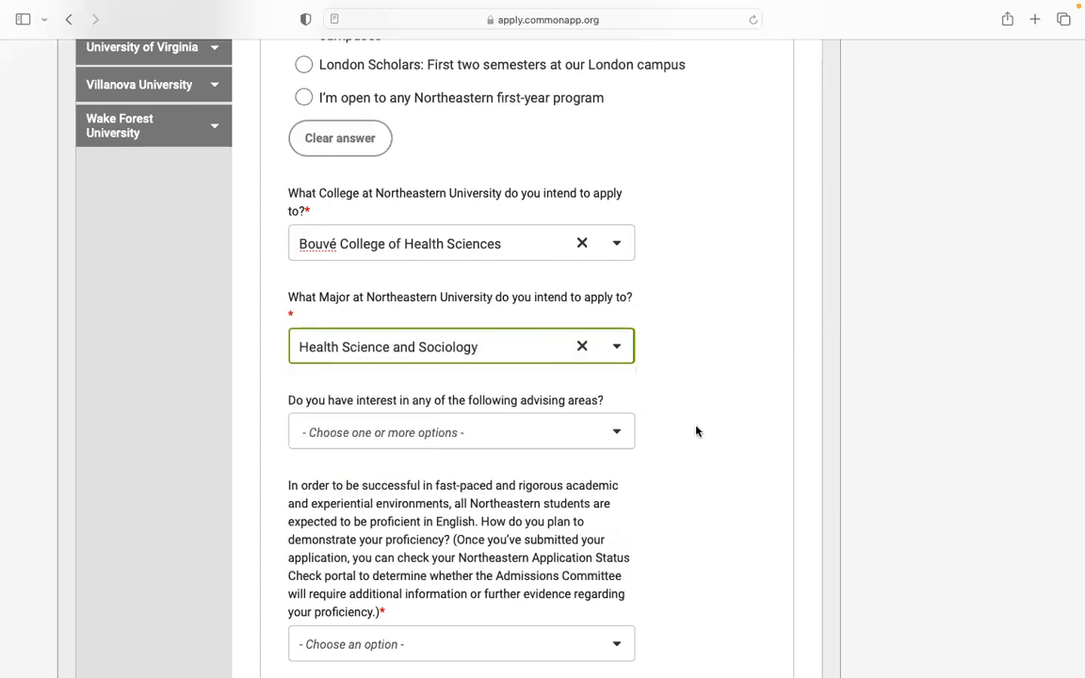
# - Select Combined Bachelors / Masters Programs (PlusOne) as the advising area of interest
pyautogui.scroll(-1, 696, 430)
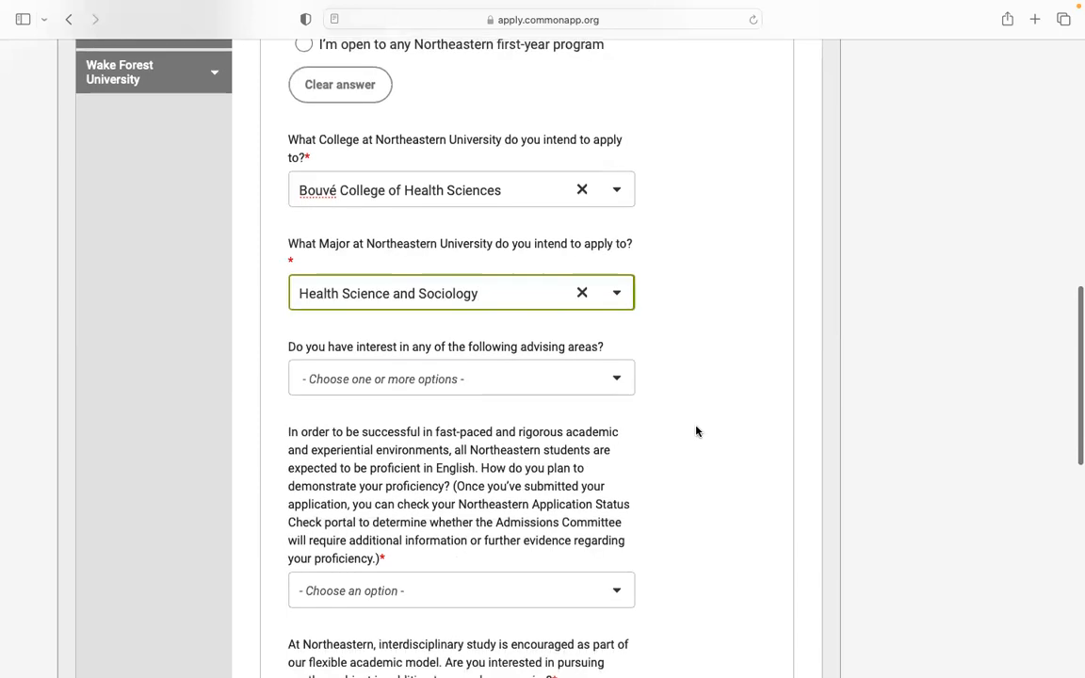
pyautogui.click(580, 384)
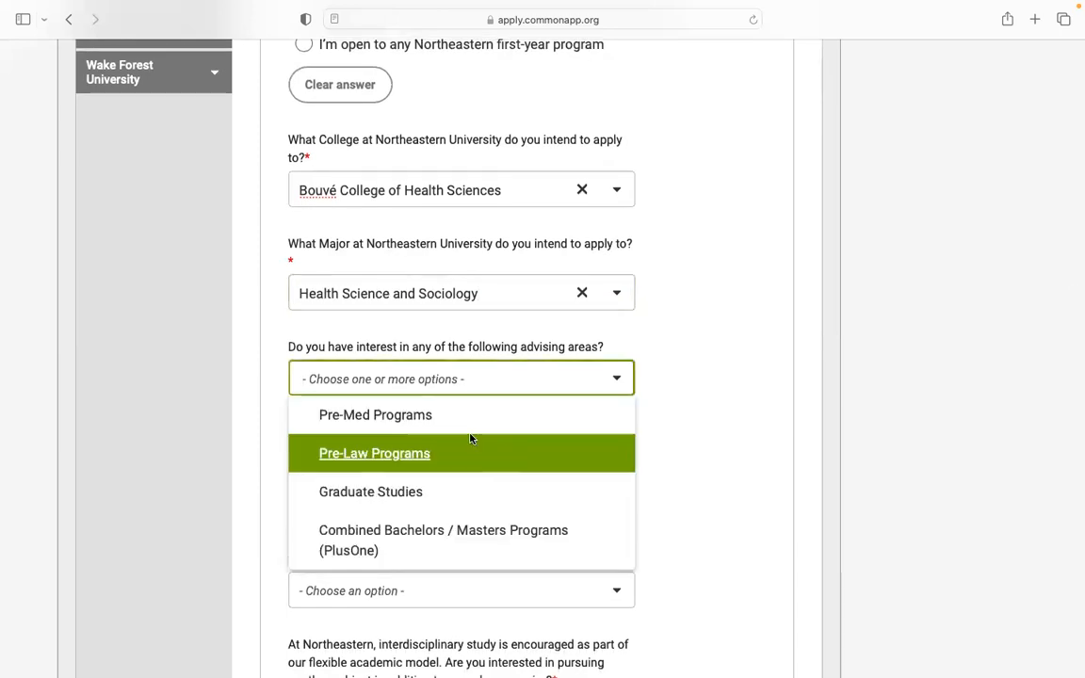
pyautogui.scroll(-1, 472, 441)
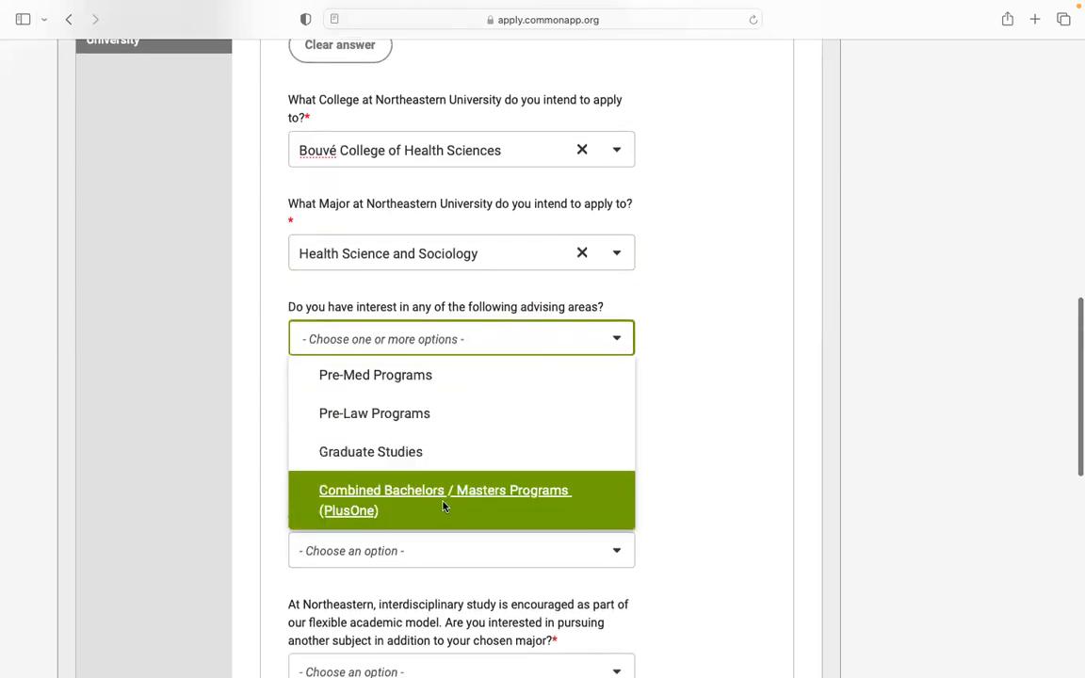
pyautogui.click(444, 500)
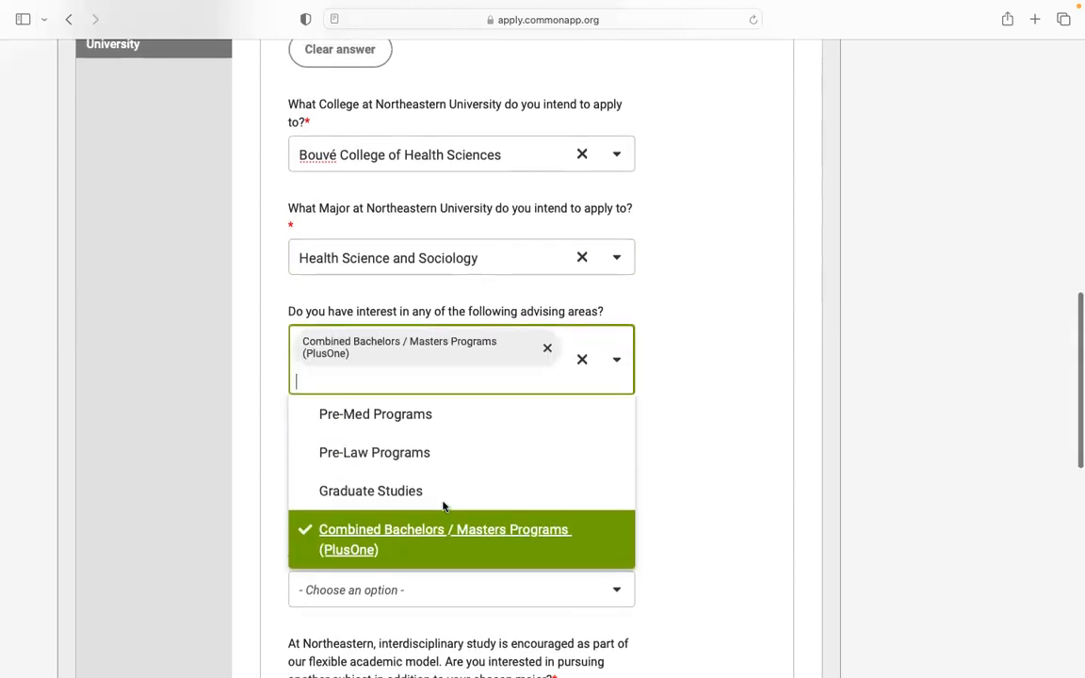
pyautogui.click(713, 396)
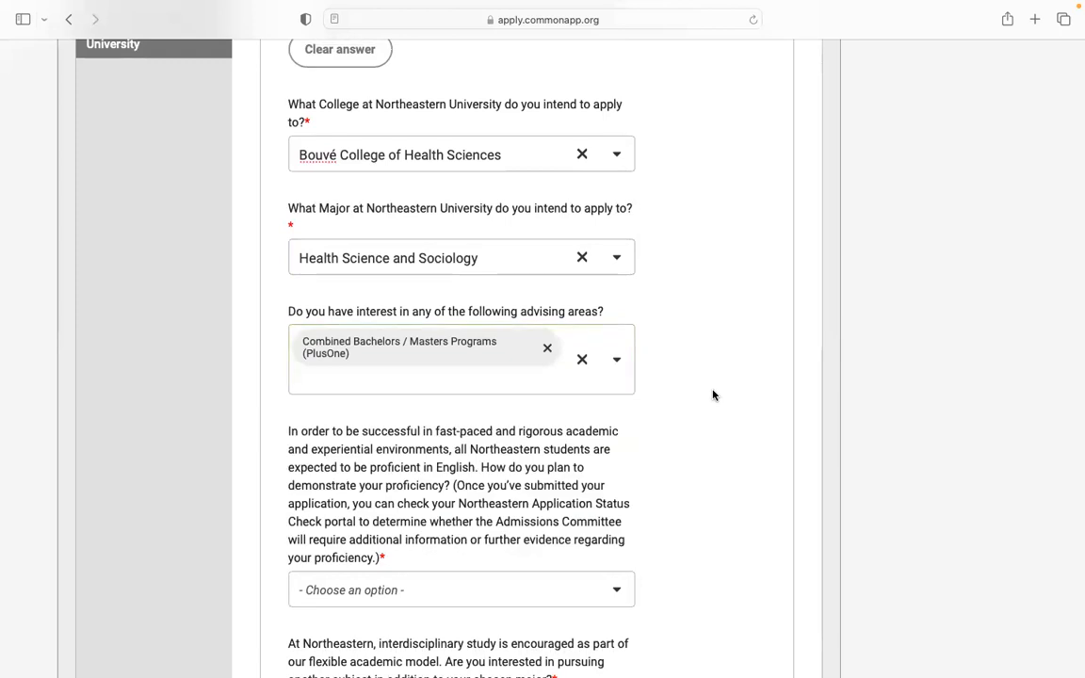
# - Answer the English proficiency question with "I am a native English language speaker." and continue to the Activities section
pyautogui.scroll(-5, 620, 441)
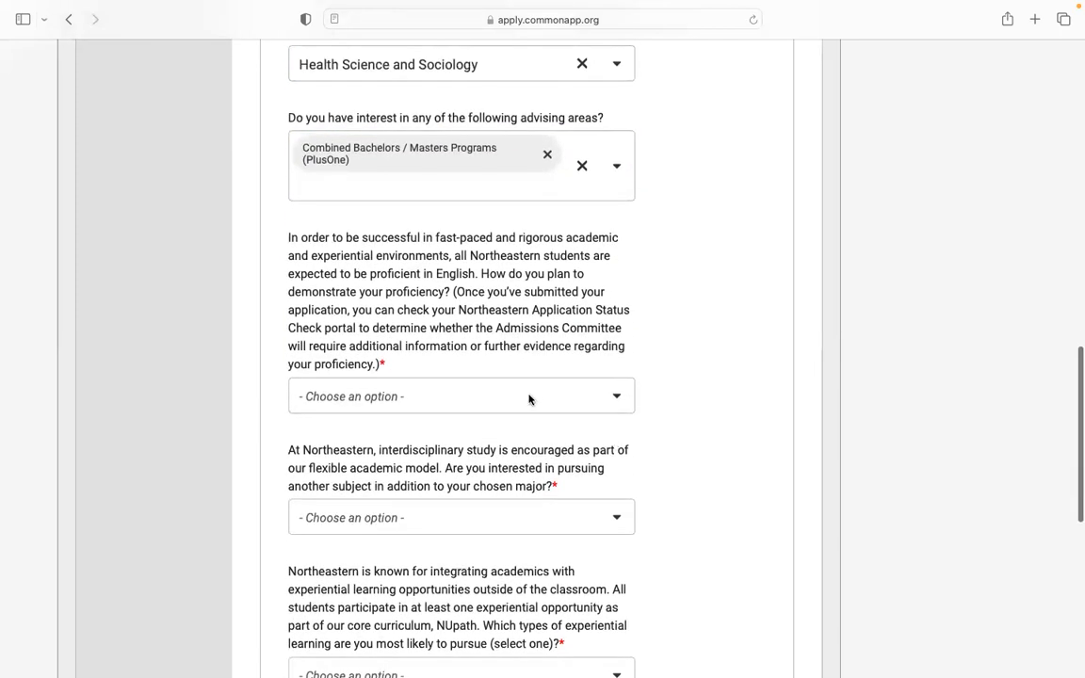
pyautogui.click(528, 400)
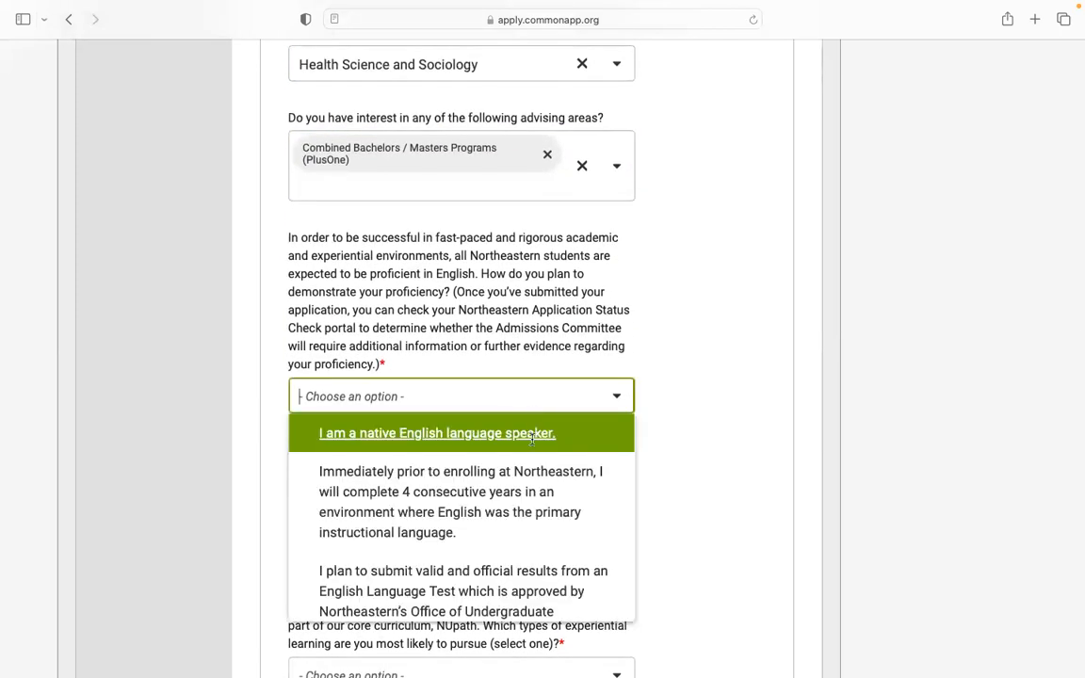
pyautogui.click(532, 435)
pyautogui.scroll(-3, 646, 466)
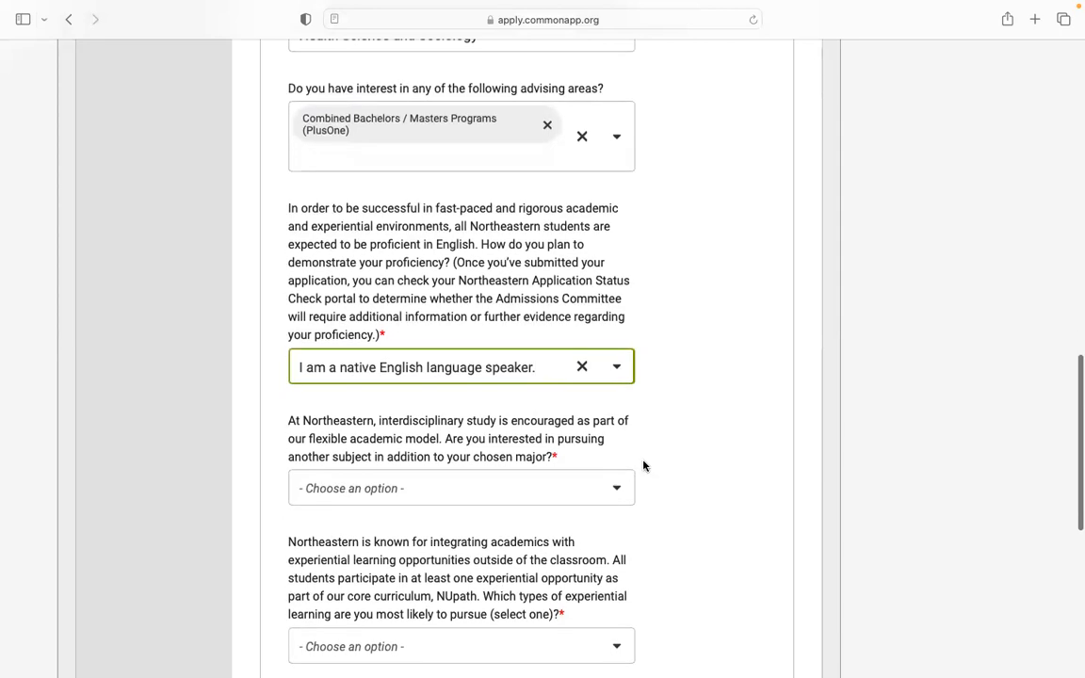
pyautogui.scroll(-8, 644, 465)
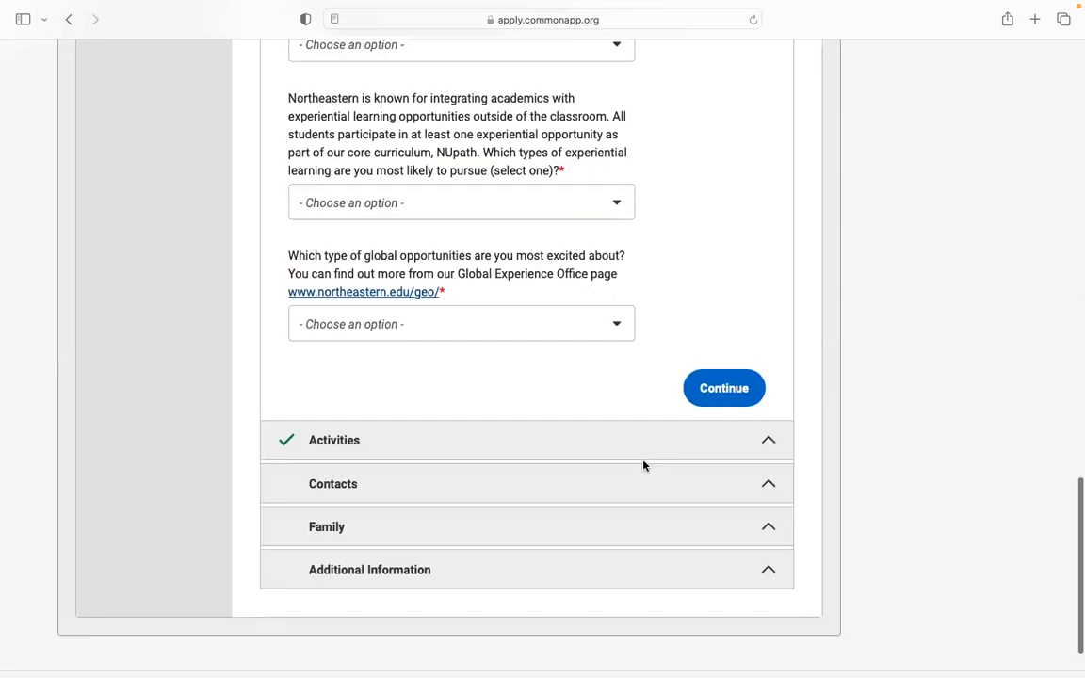
pyautogui.click(723, 385)
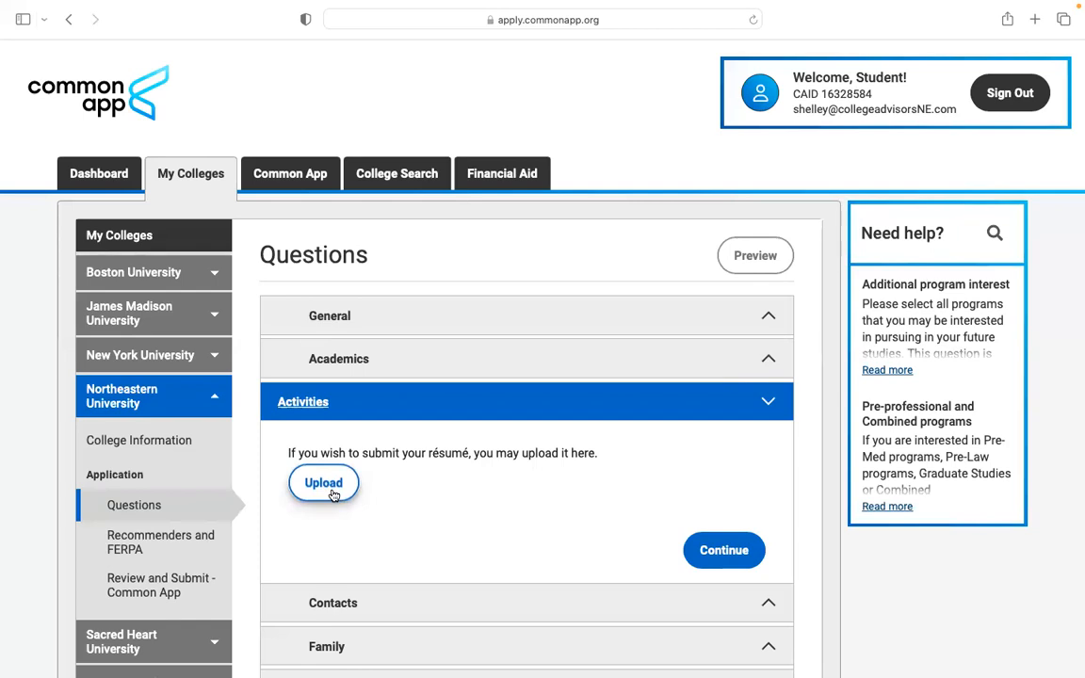
# - Open Northeastern's Additional Information section and read through its disciplinary and conviction questions
pyautogui.scroll(-3, 333, 496)
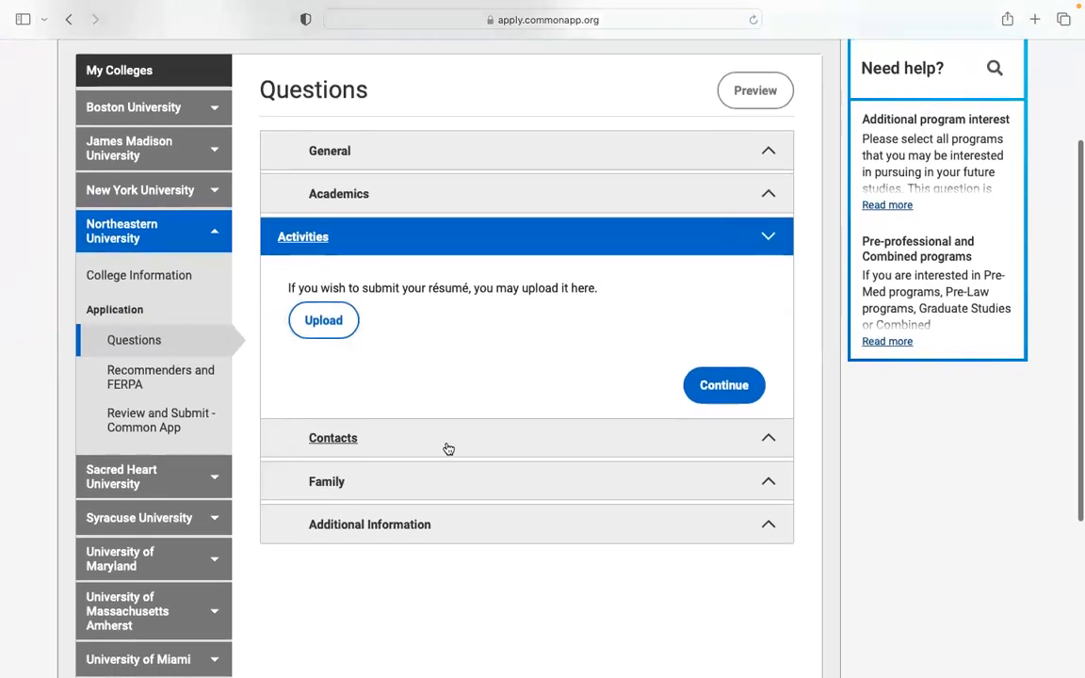
pyautogui.click(528, 540)
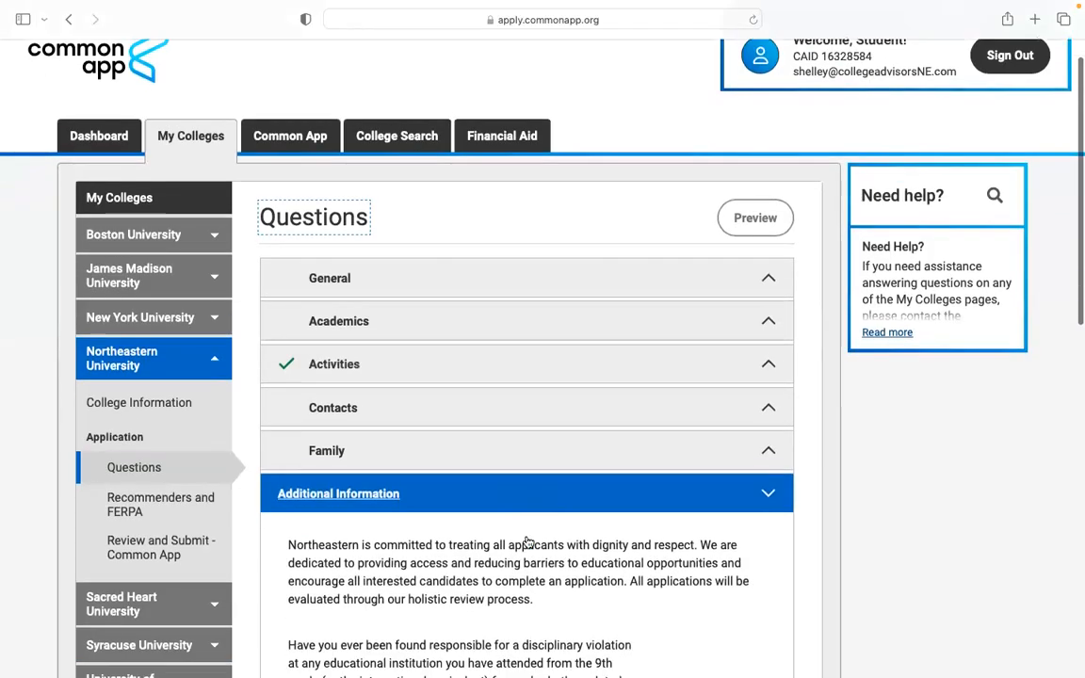
pyautogui.scroll(-7, 527, 544)
pyautogui.scroll(2, 527, 543)
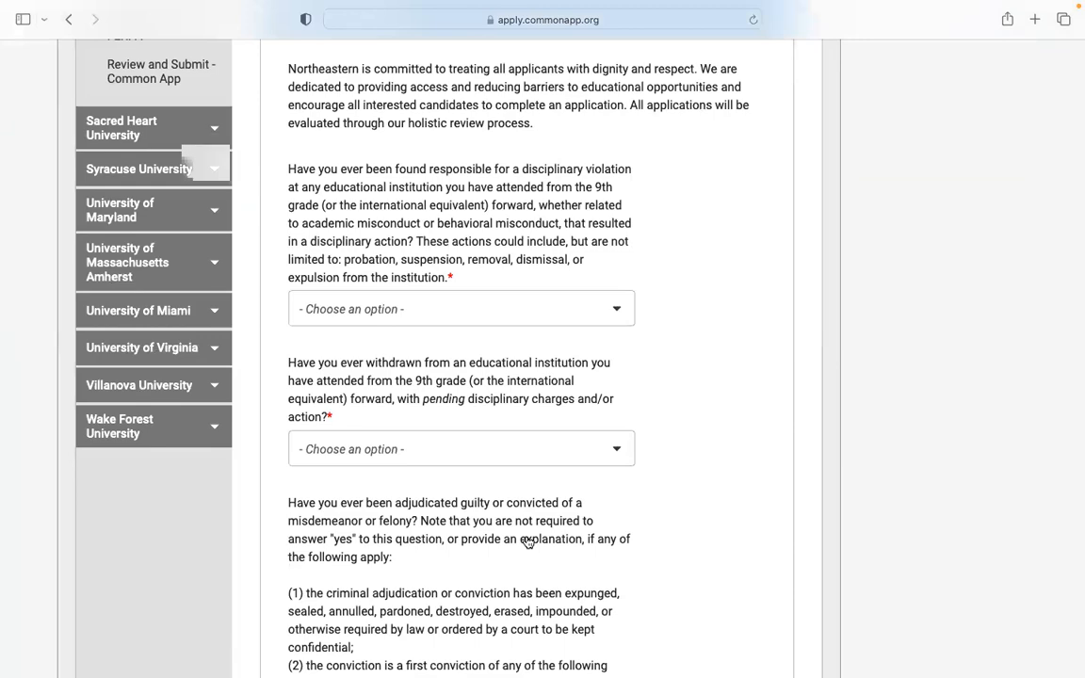
pyautogui.scroll(5, 528, 543)
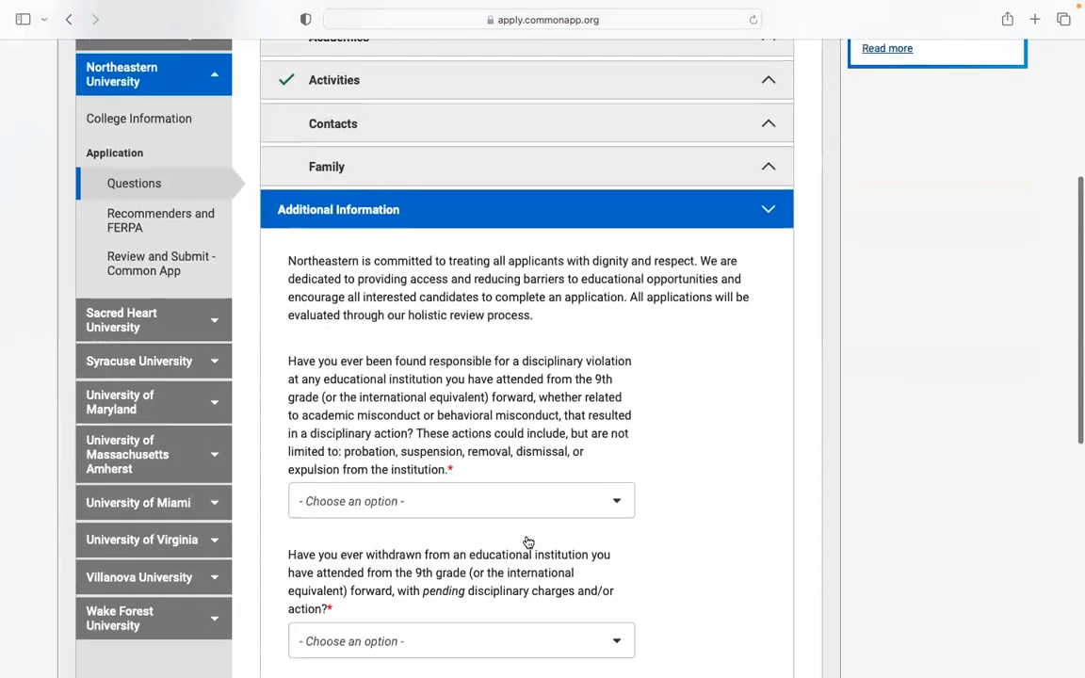
pyautogui.scroll(-3, 528, 543)
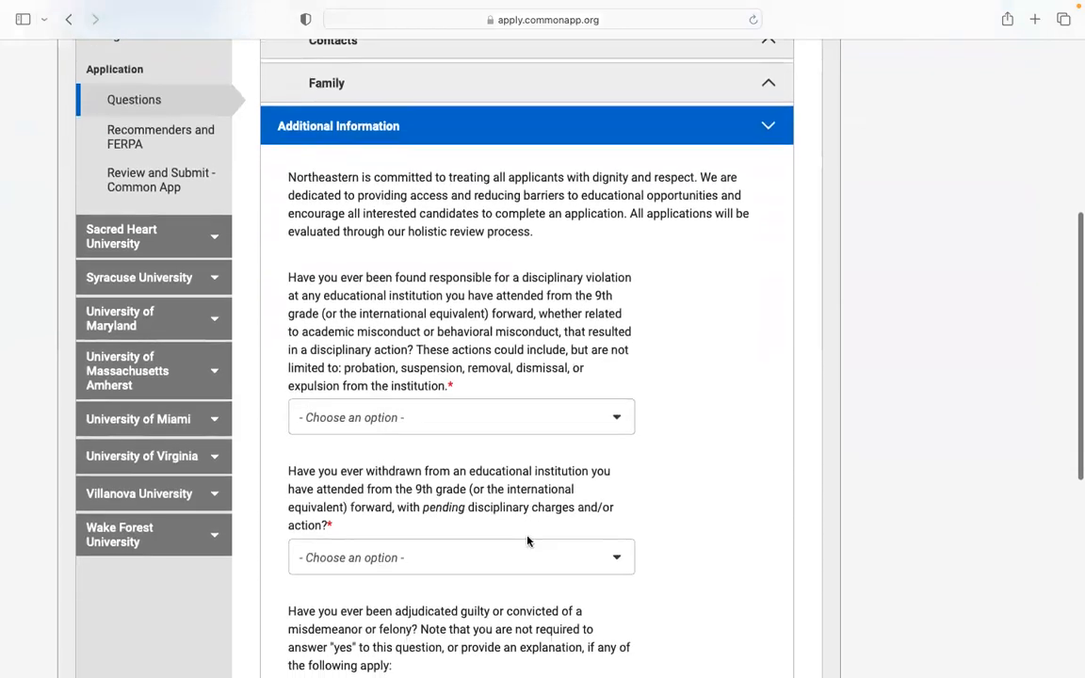
# - Open University of Massachusetts Amherst's application questions and view the student status, start term and citizenship items in the General section
pyautogui.click(139, 379)
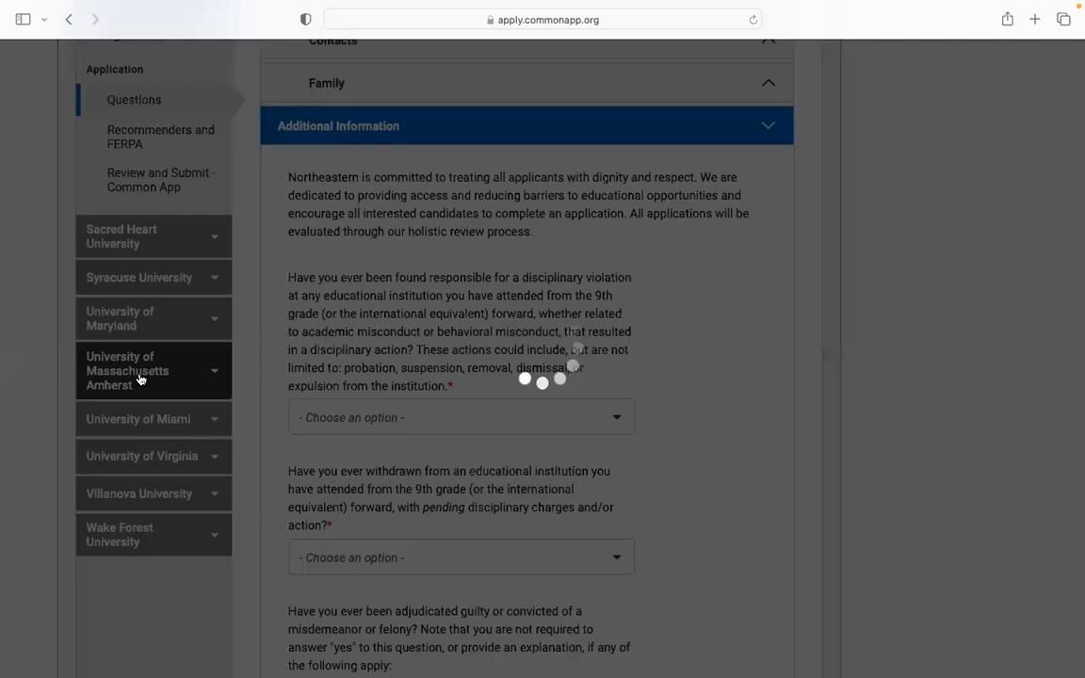
pyautogui.scroll(-5, 139, 379)
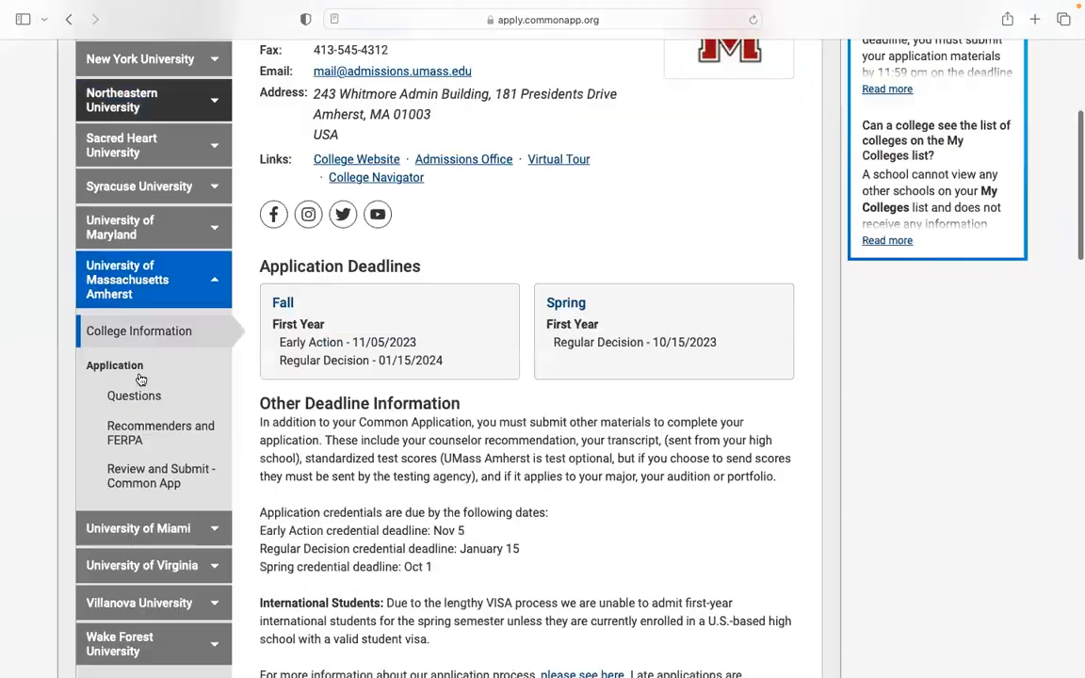
pyautogui.click(135, 353)
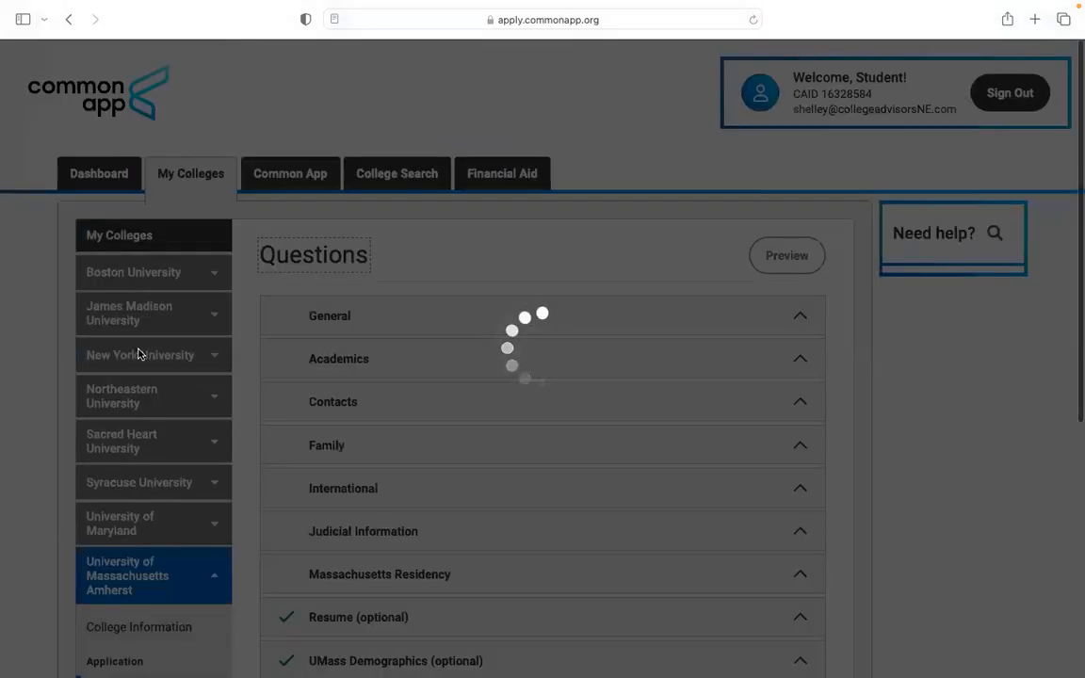
pyautogui.scroll(-4, 167, 402)
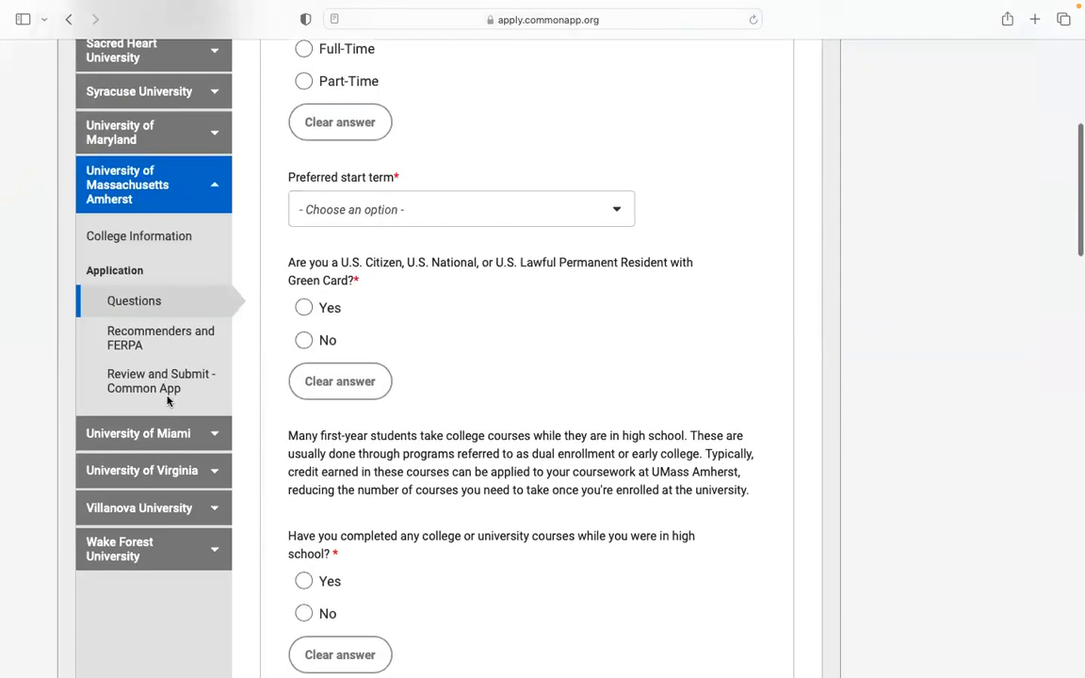
pyautogui.scroll(3, 169, 401)
pyautogui.click(304, 351)
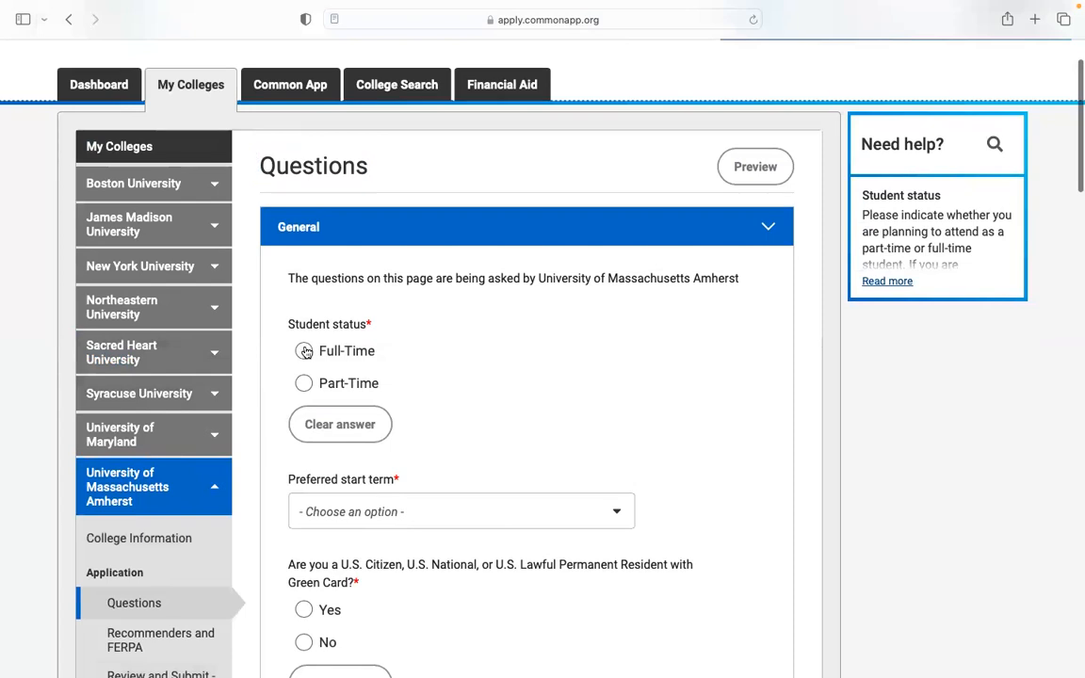
# - Read through UMass Amherst's General questions, including the two 100-word essay prompts and housing plans, and check the remaining section list
pyautogui.scroll(-10, 475, 425)
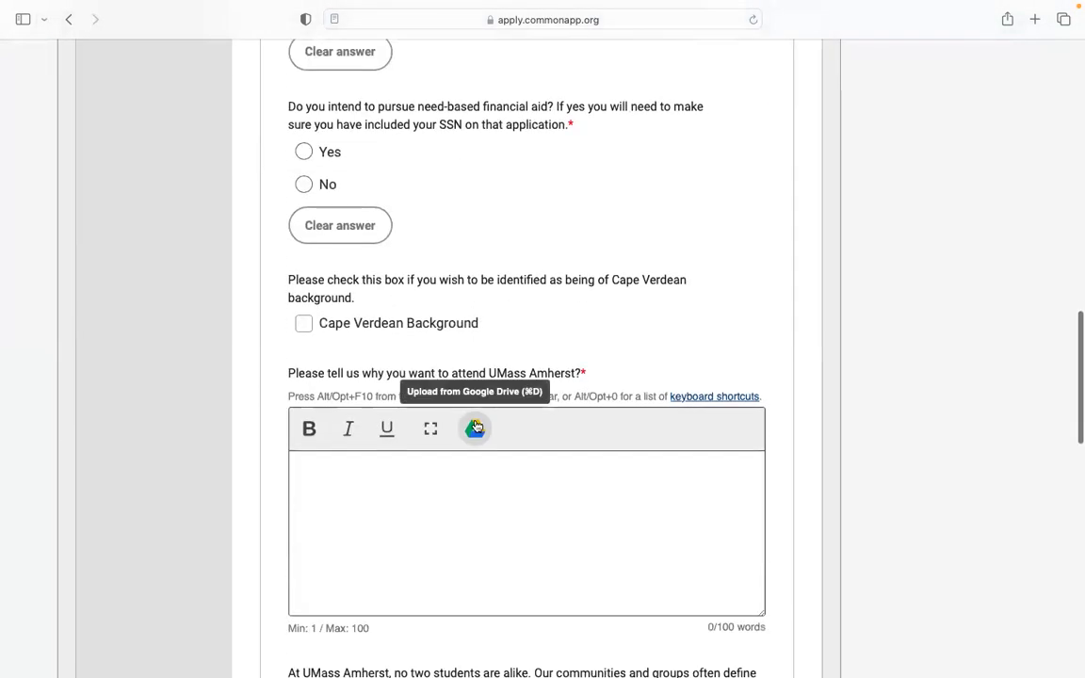
pyautogui.scroll(2, 475, 426)
pyautogui.scroll(5, 476, 426)
pyautogui.scroll(-6, 474, 424)
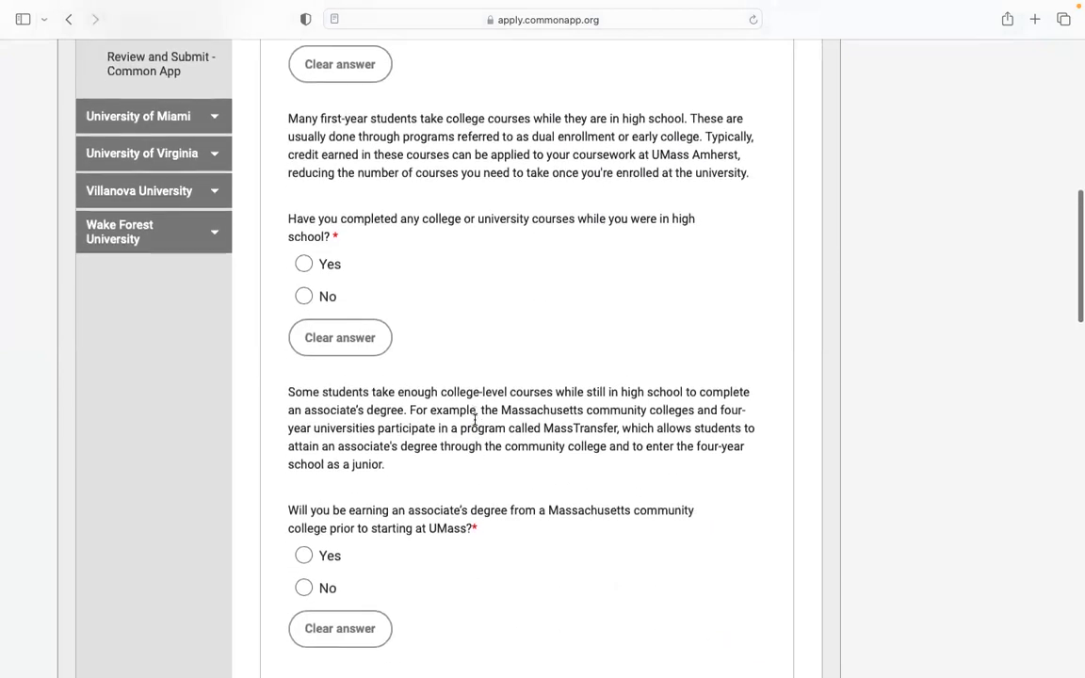
pyautogui.scroll(-2, 475, 420)
pyautogui.moveTo(282, 291); pyautogui.dragTo(629, 286)
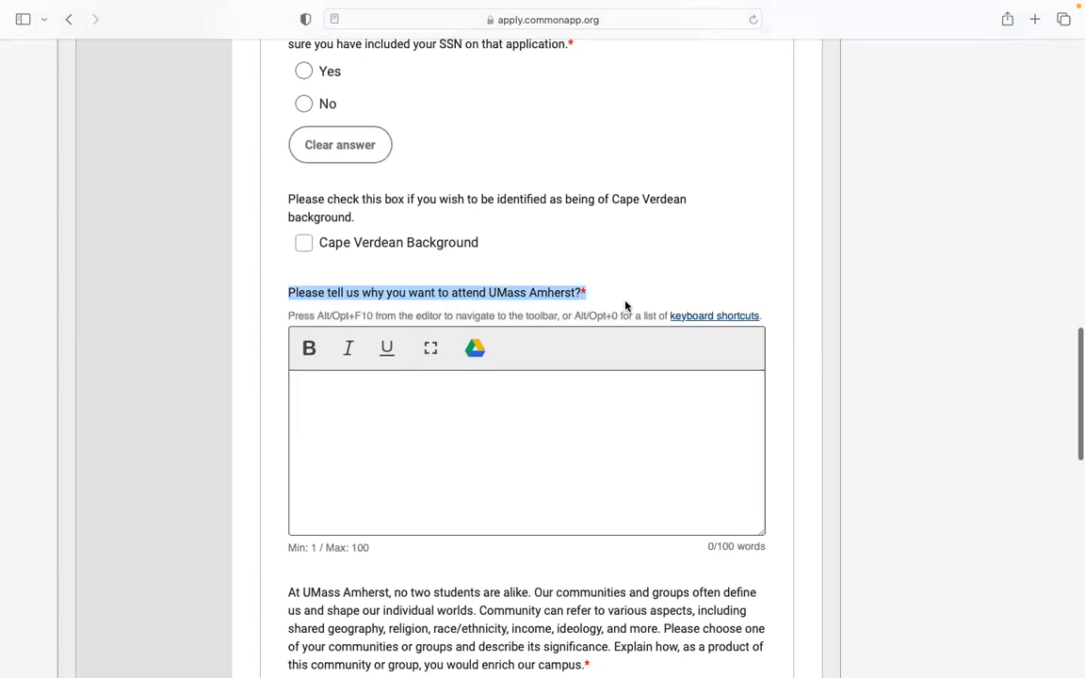
pyautogui.scroll(-10, 514, 519)
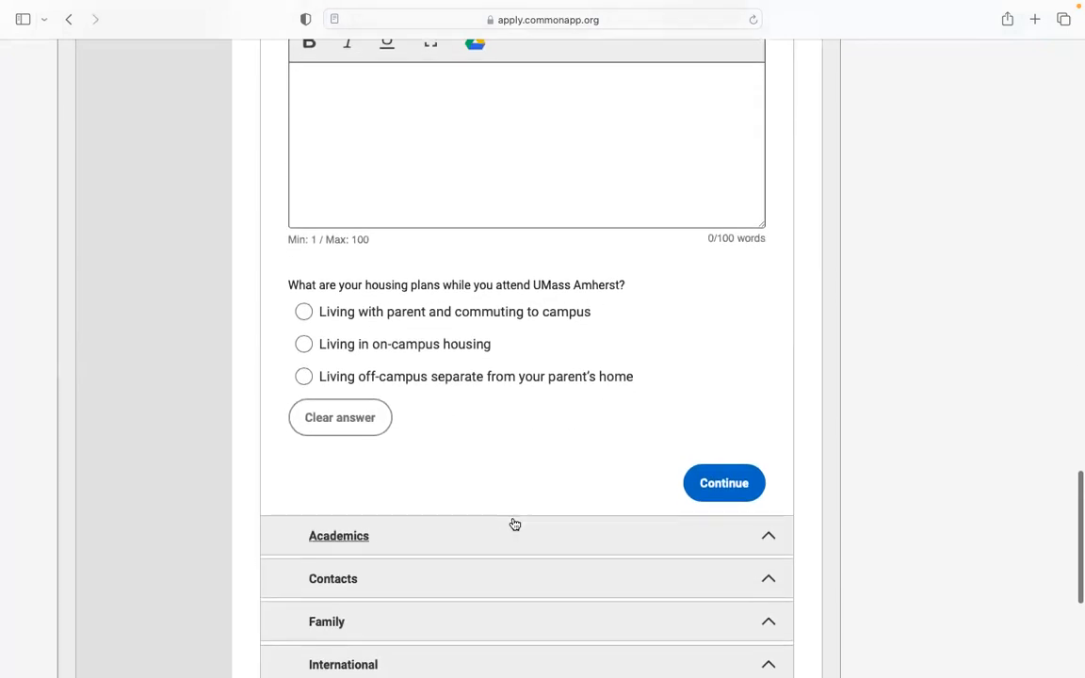
pyautogui.scroll(5, 515, 524)
pyautogui.scroll(-8, 513, 521)
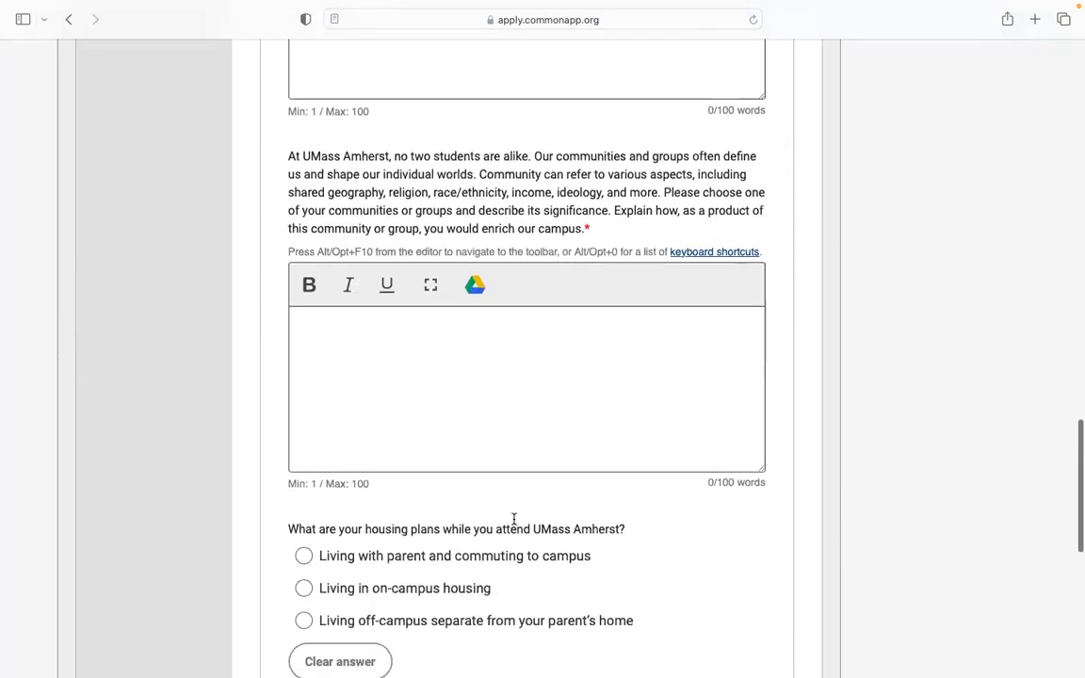
pyautogui.scroll(-1, 513, 519)
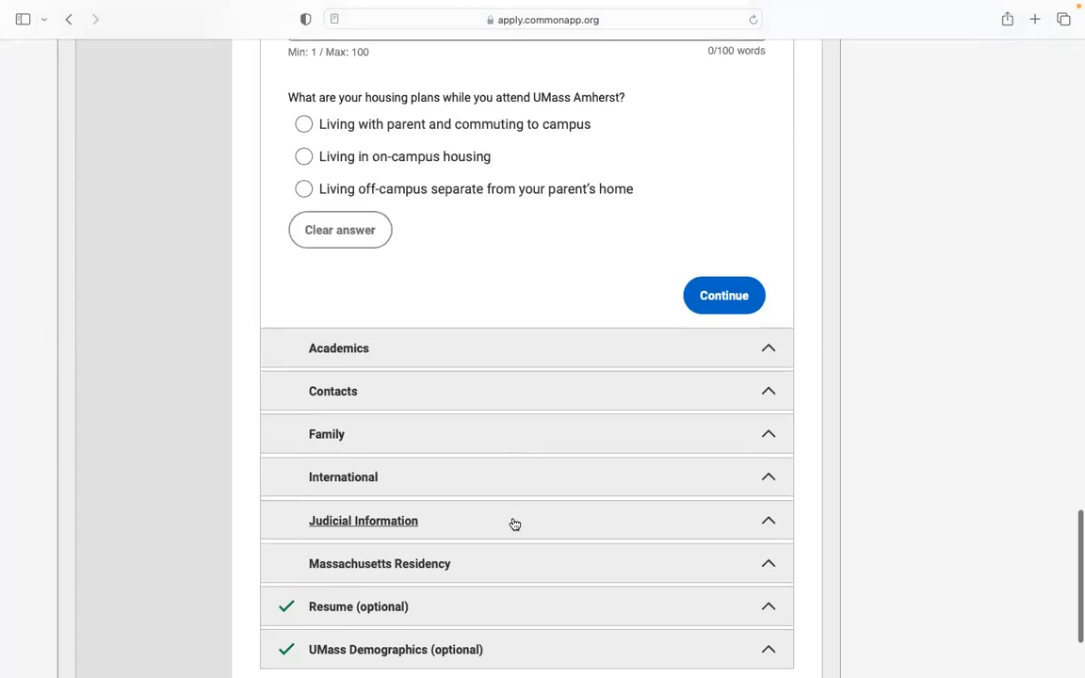
pyautogui.scroll(15, 514, 524)
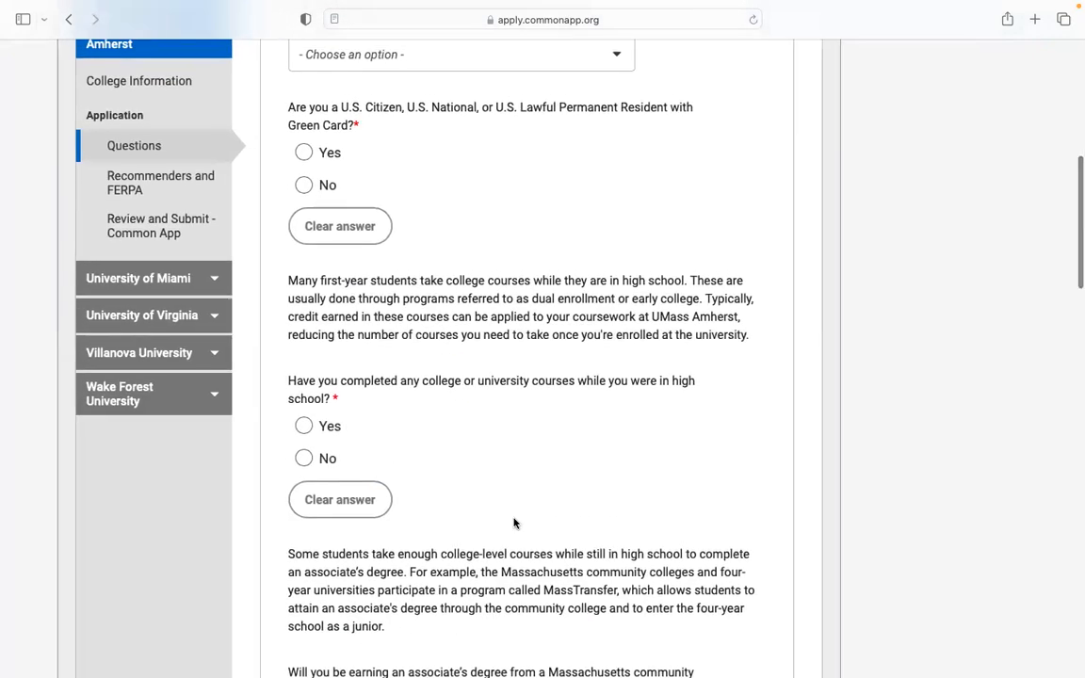
# - Review the application deadlines and other deadline information for Wake Forest University and Villanova University
pyautogui.click(188, 396)
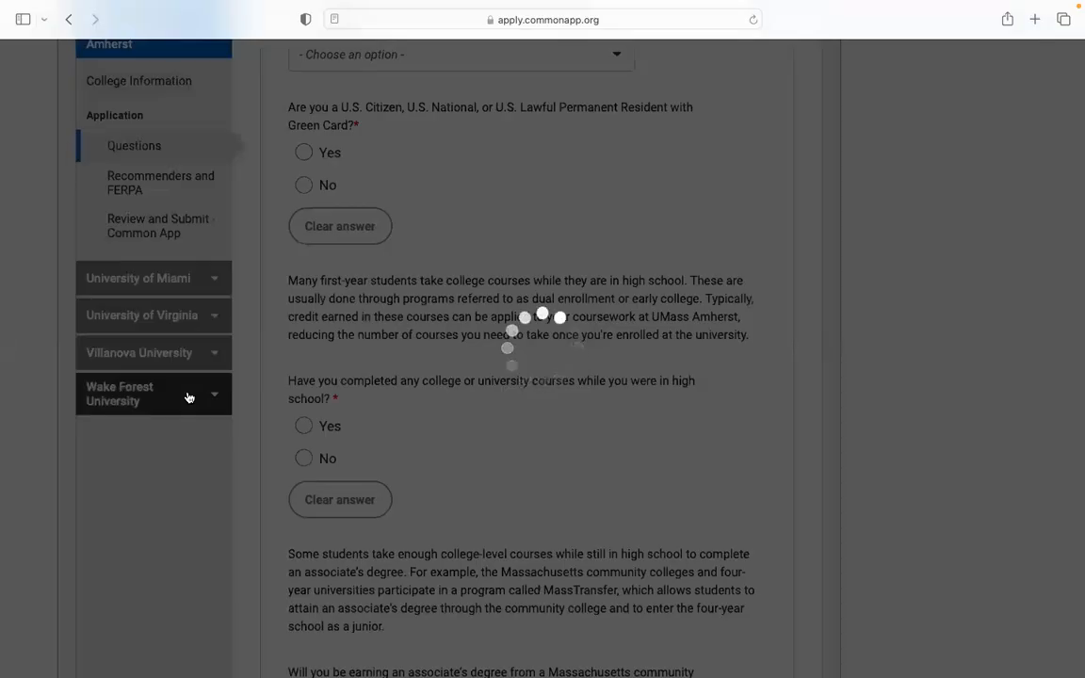
pyautogui.scroll(-5, 187, 401)
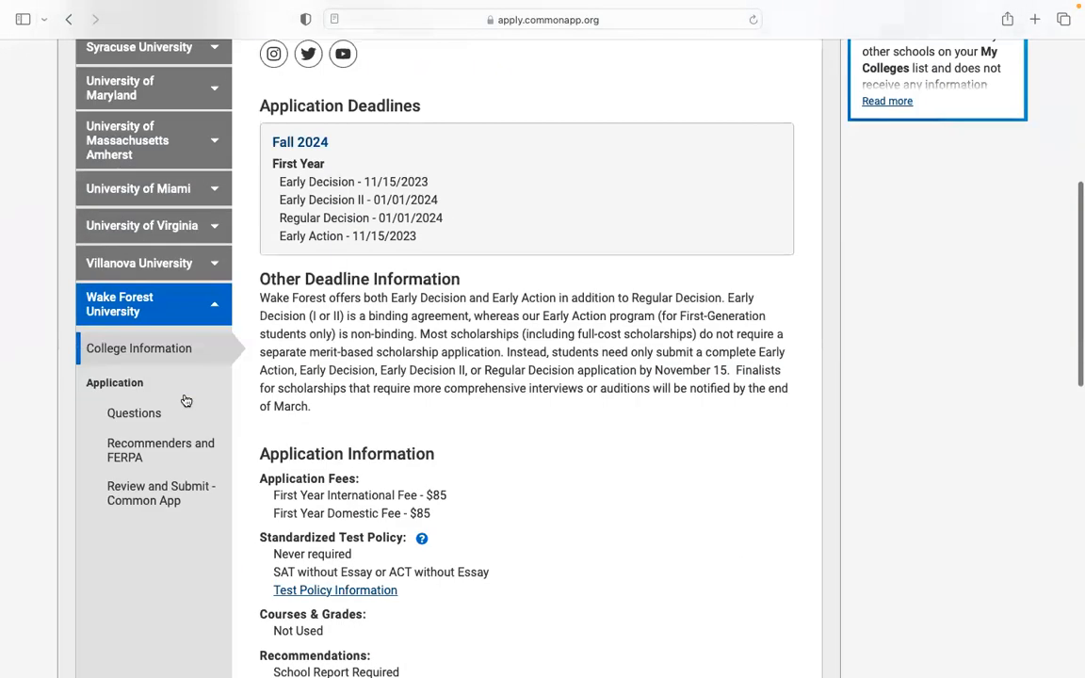
pyautogui.scroll(-1, 186, 400)
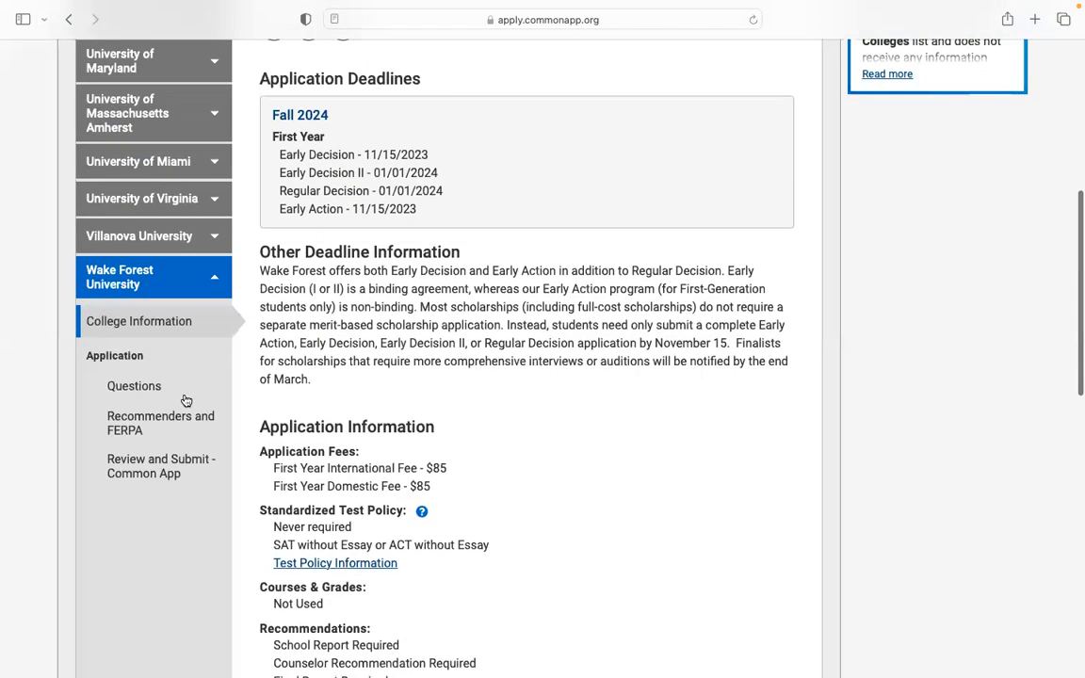
pyautogui.click(141, 239)
pyautogui.scroll(-7, 144, 238)
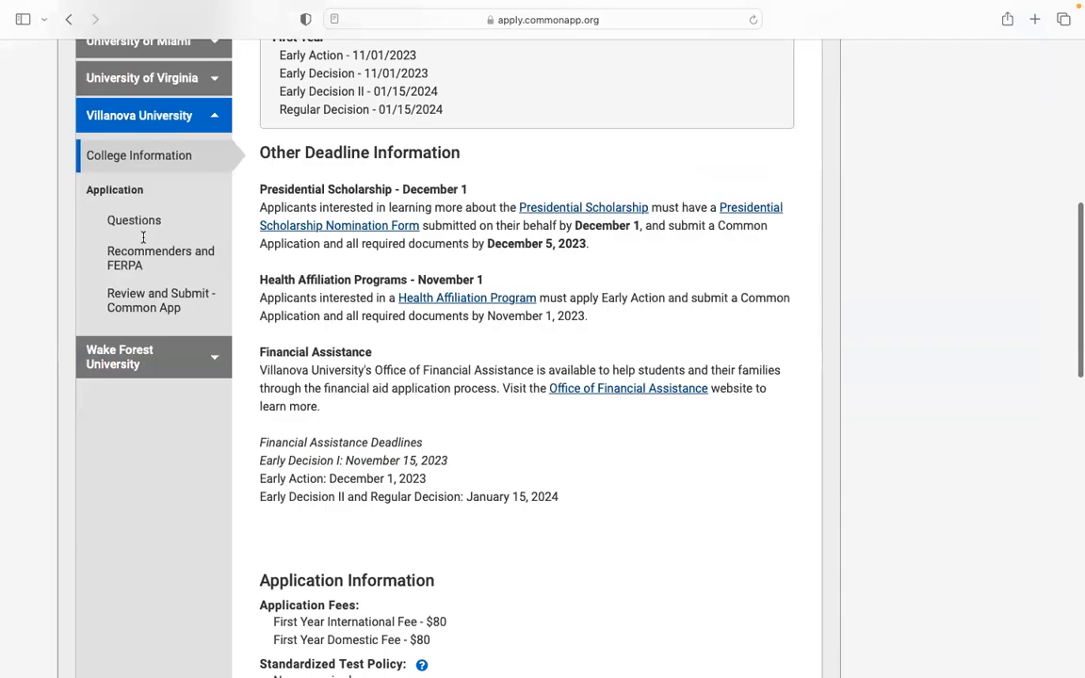
pyautogui.scroll(3, 144, 239)
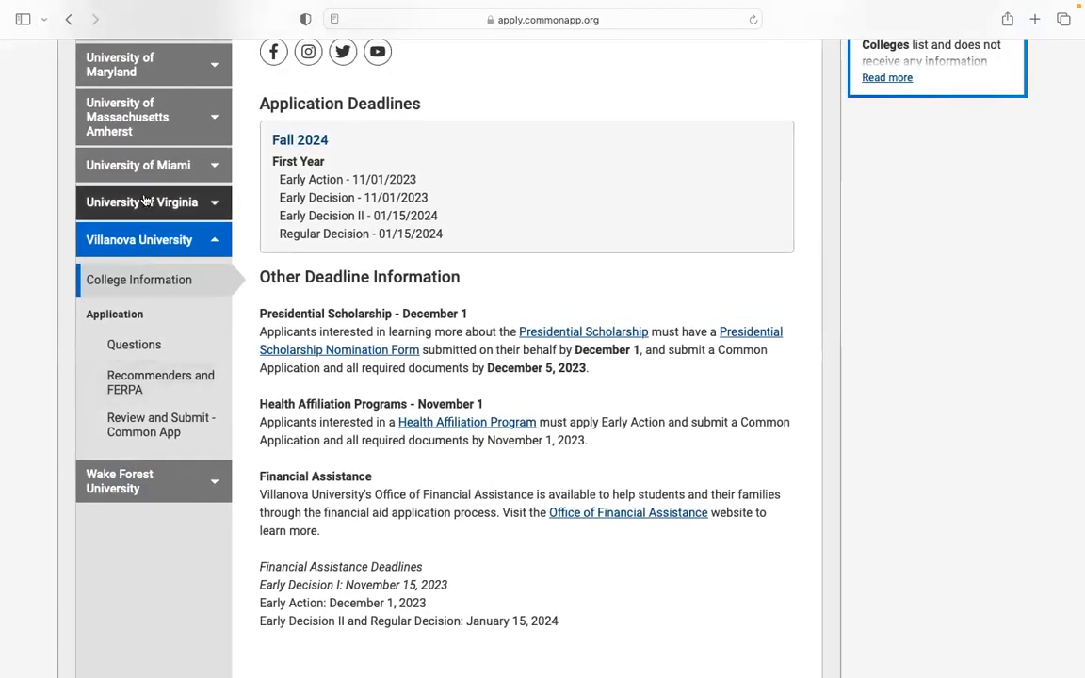
# - Review the college information and application deadlines for University of Miami and University of Virginia
pyautogui.click(144, 168)
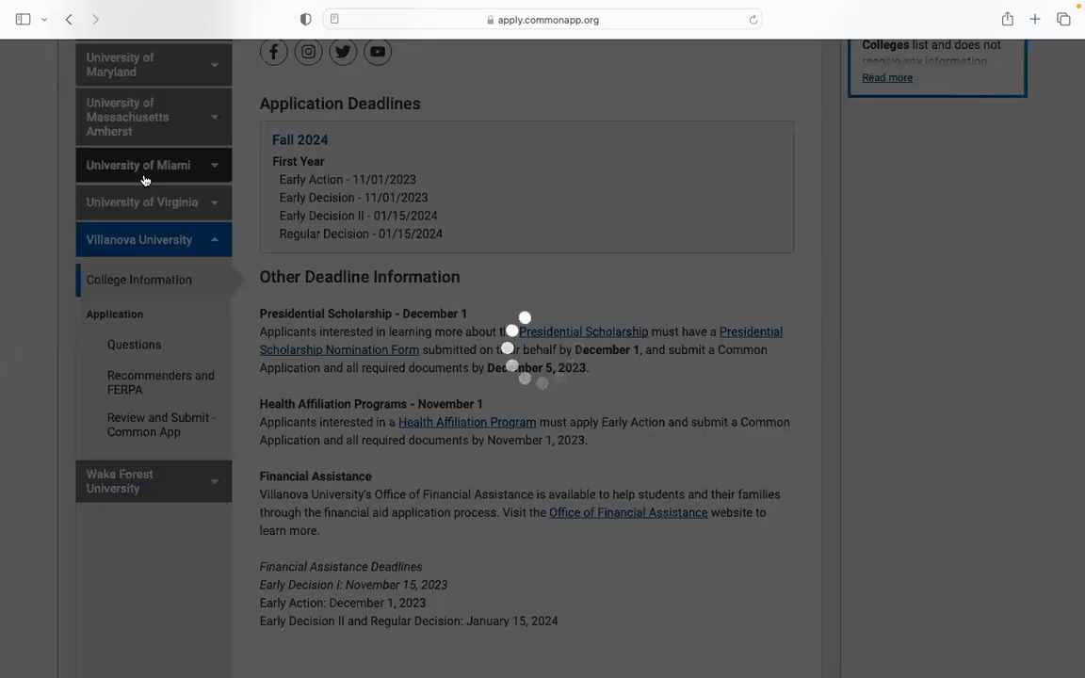
pyautogui.scroll(-5, 144, 179)
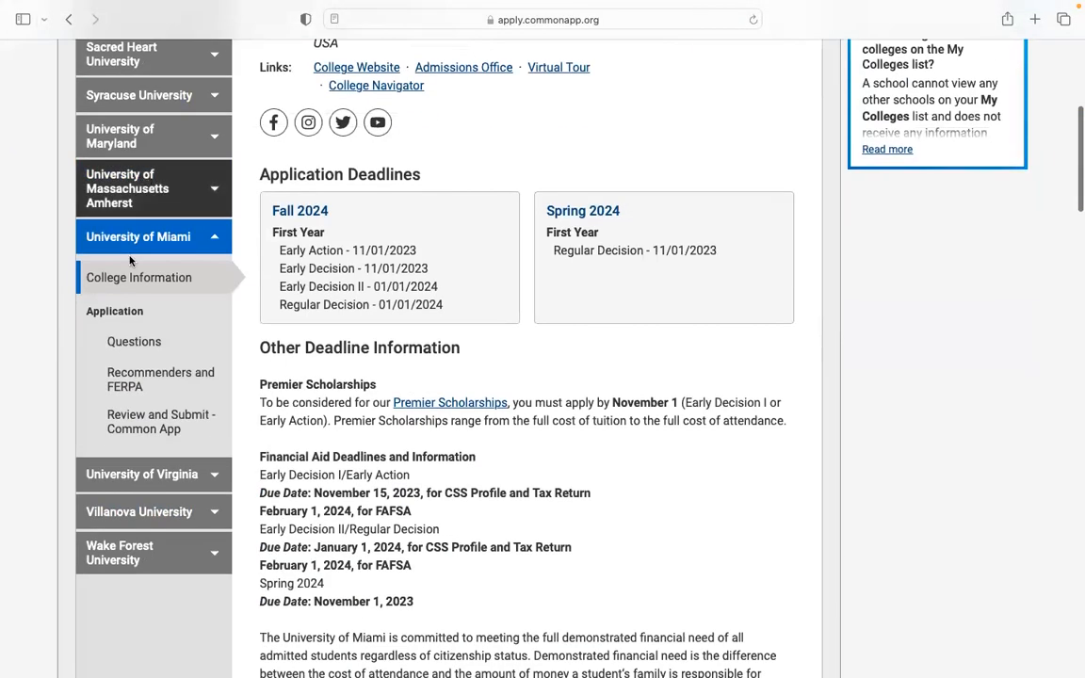
pyautogui.click(123, 481)
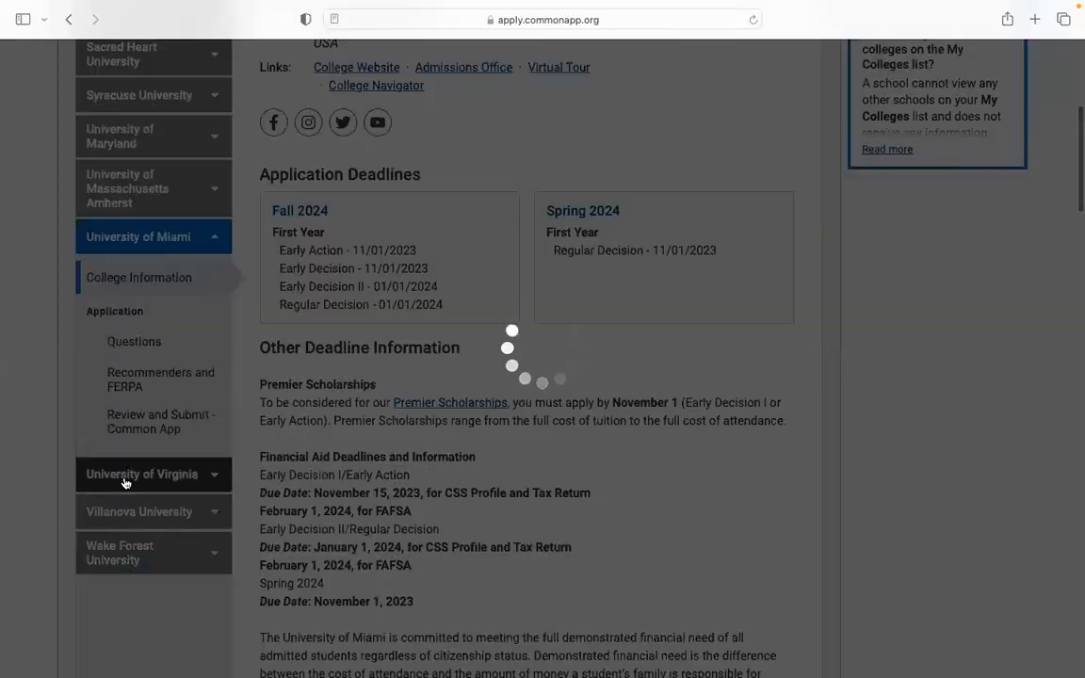
pyautogui.scroll(-5, 123, 482)
pyautogui.scroll(5, 124, 482)
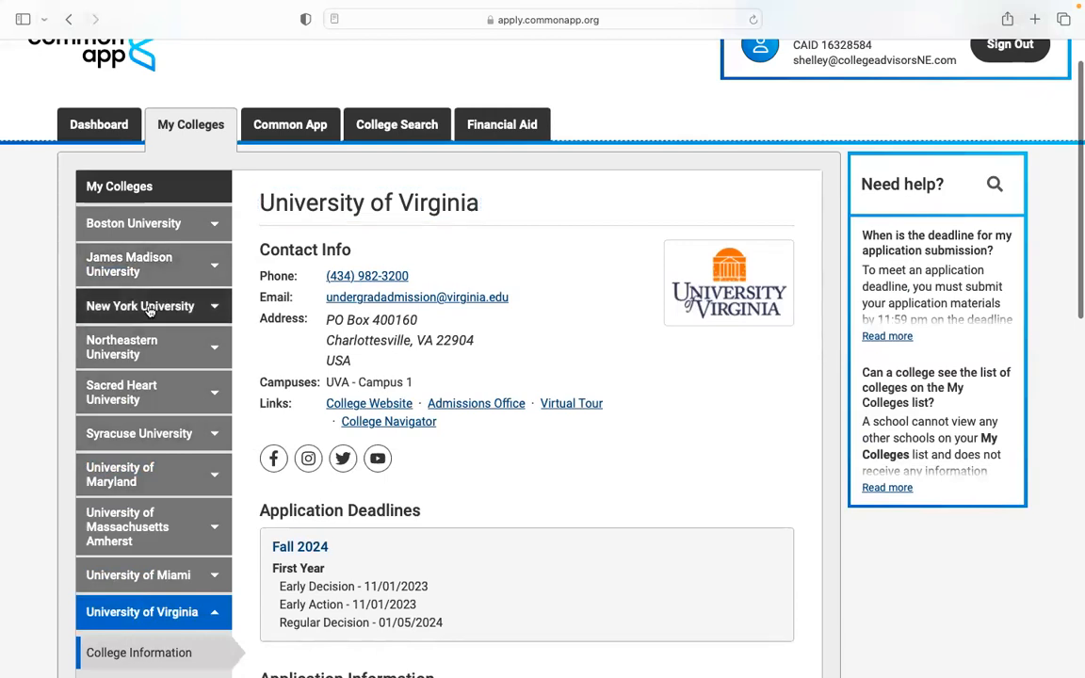
# - Look over New York University's college information and open its Recommenders and FERPA page
pyautogui.click(150, 308)
pyautogui.scroll(-5, 149, 313)
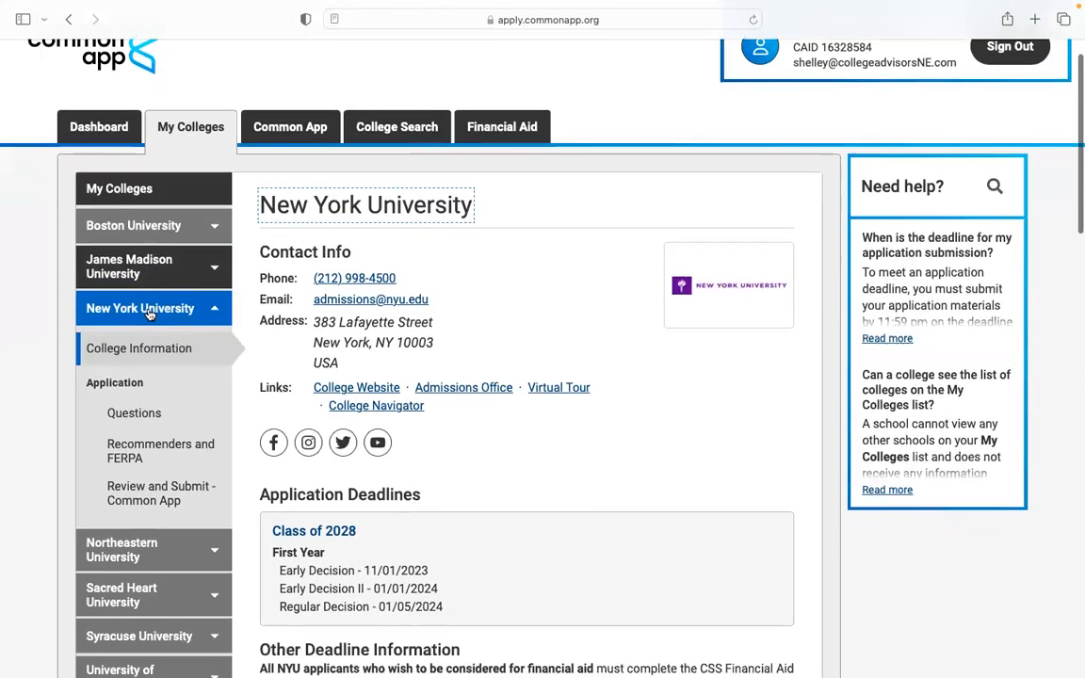
pyautogui.scroll(-1, 149, 313)
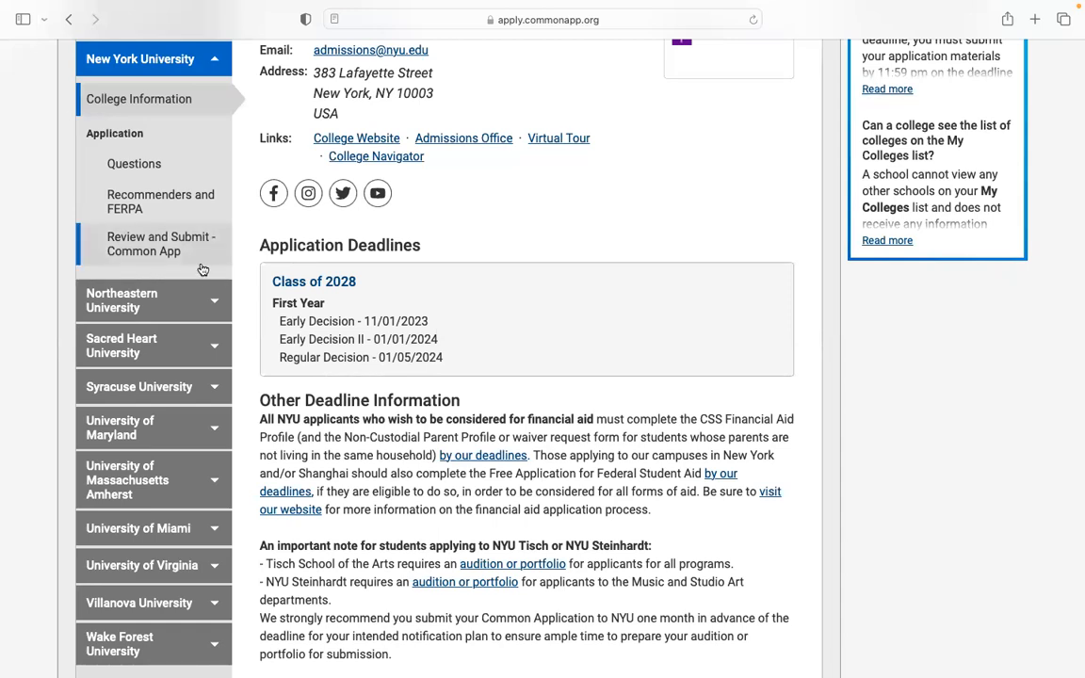
pyautogui.click(133, 202)
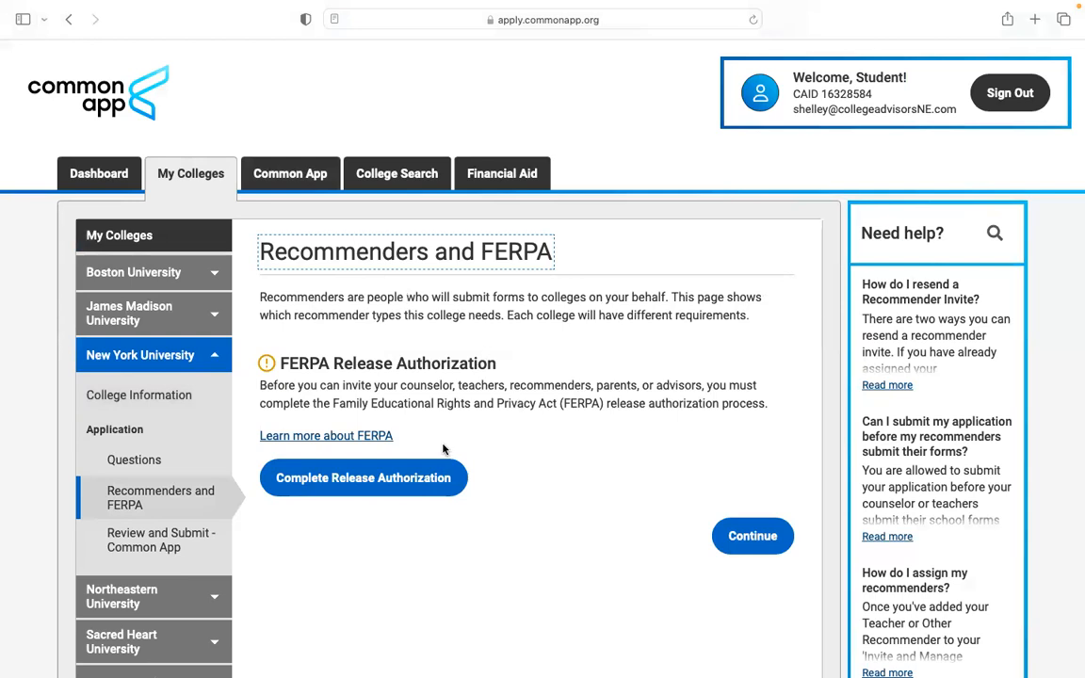
pyautogui.scroll(-2, 442, 449)
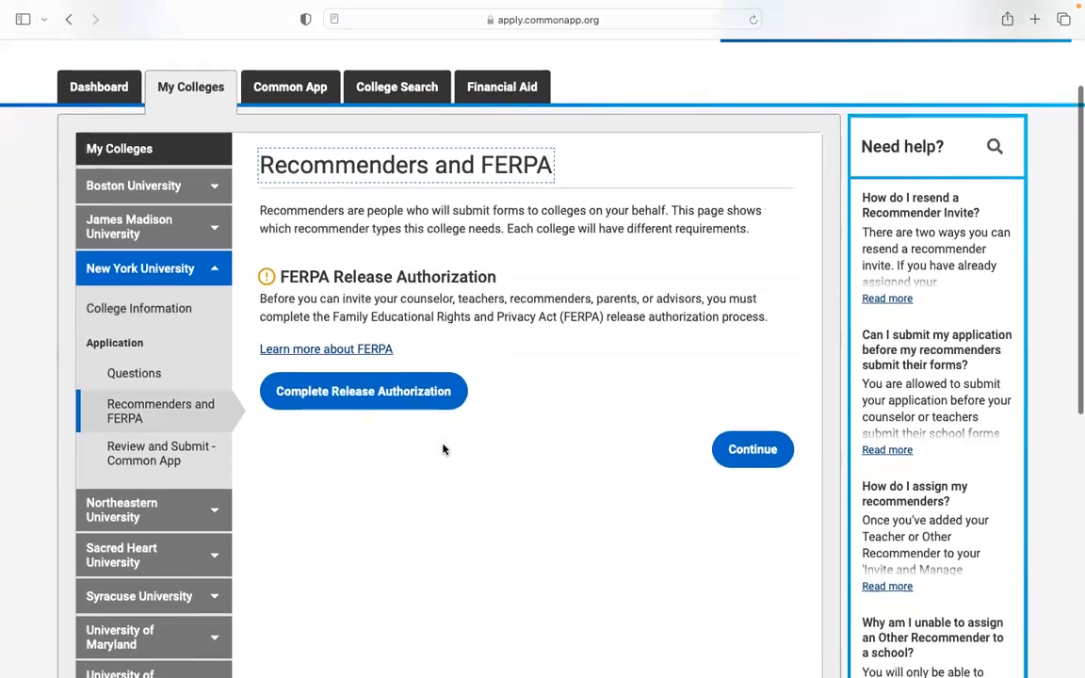
pyautogui.scroll(-1, 443, 450)
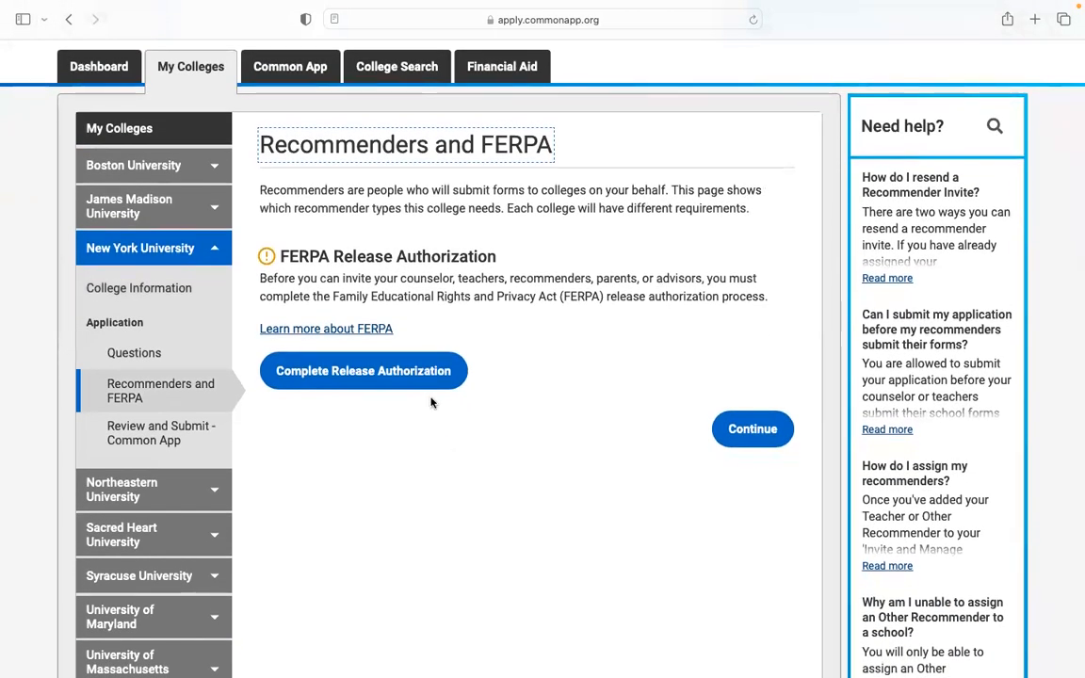
# - Start the FERPA release authorization, confirm having read and understood the explanation, and continue to the FERPA form
pyautogui.click(372, 376)
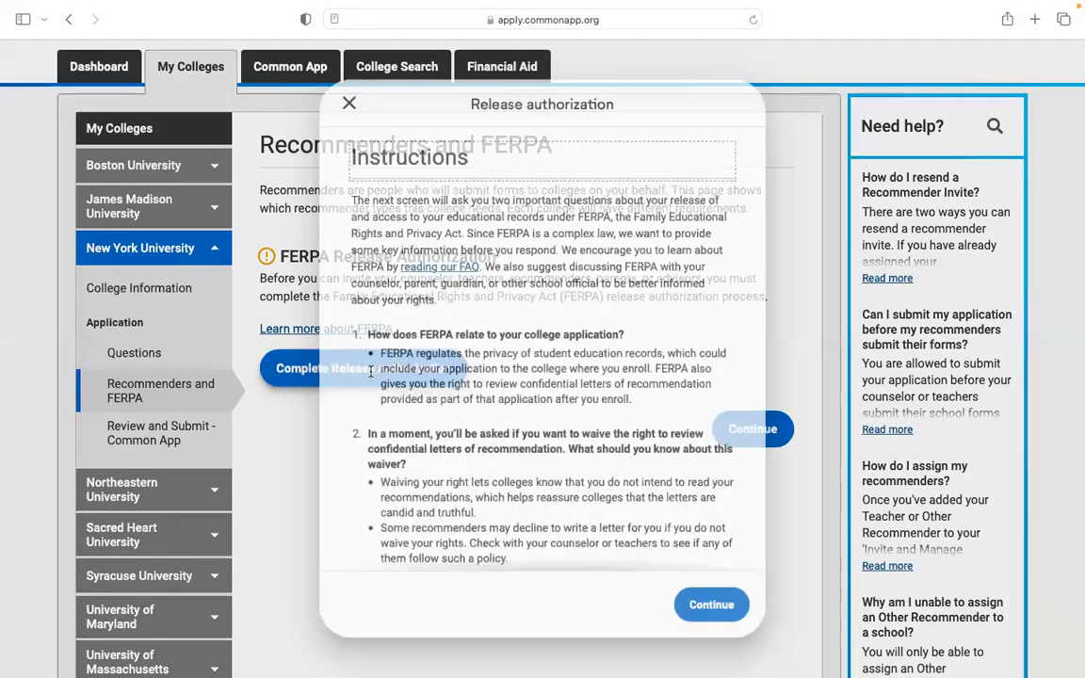
pyautogui.scroll(-5, 407, 323)
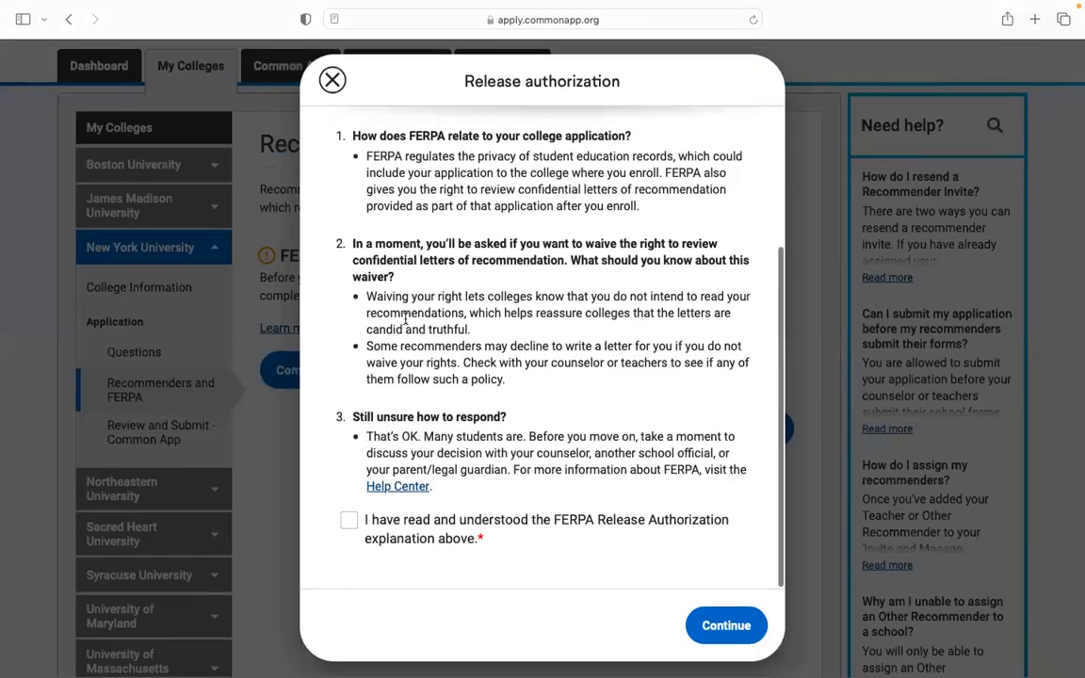
pyautogui.click(348, 524)
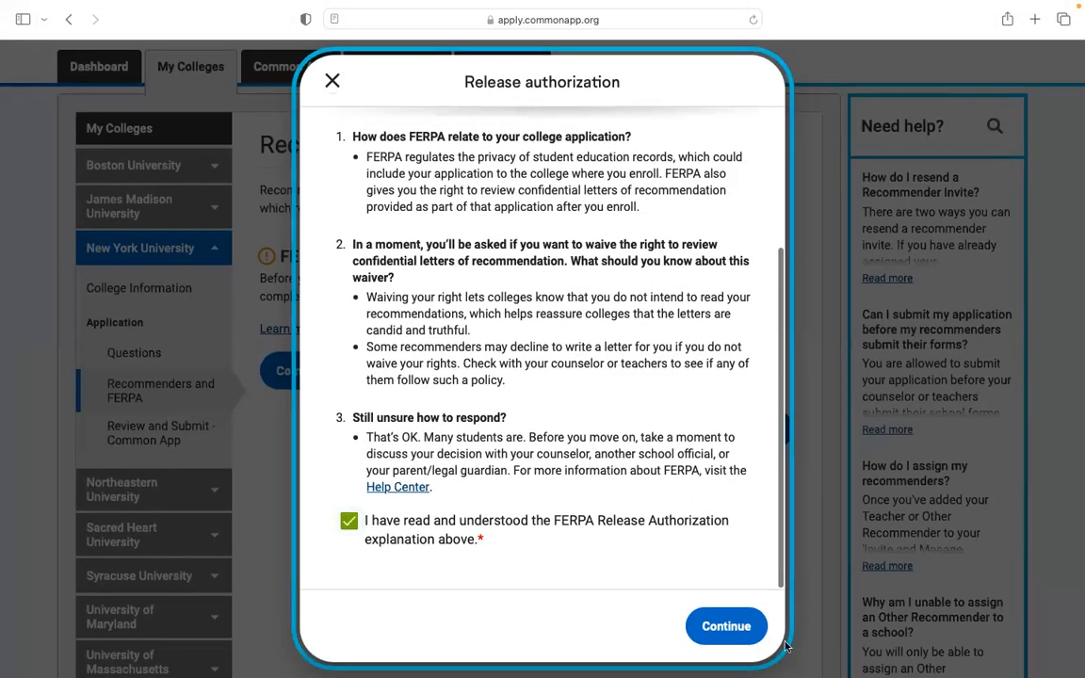
pyautogui.click(739, 626)
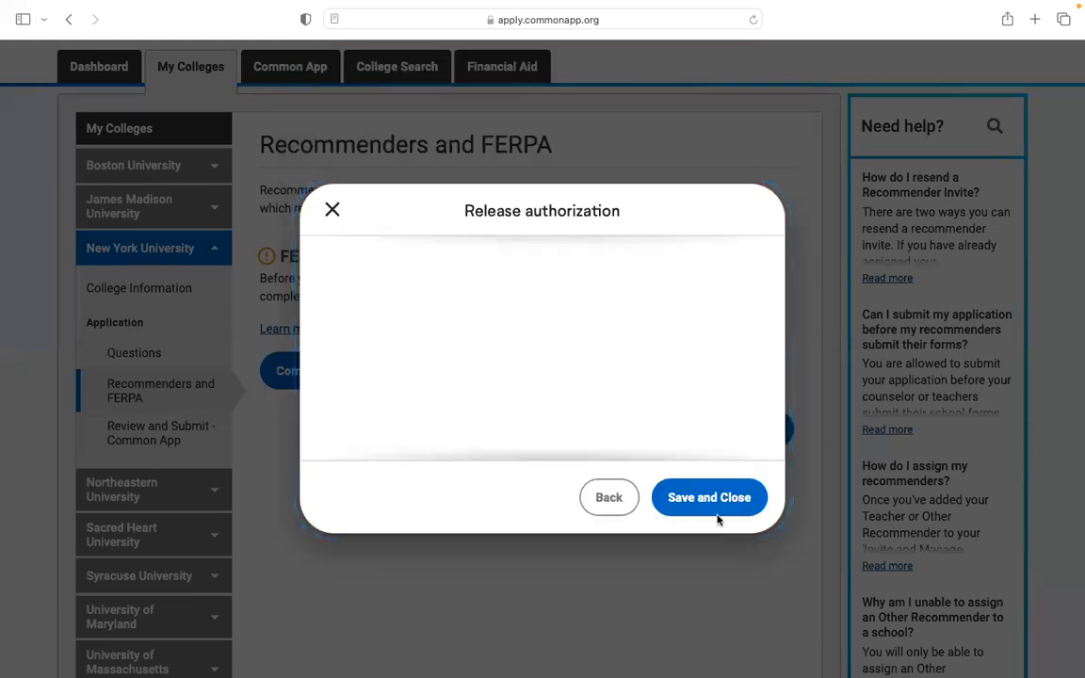
# - Acknowledge the school records release, waive the right to review recommendations, and accept that the selection applies to all colleges
pyautogui.click(350, 318)
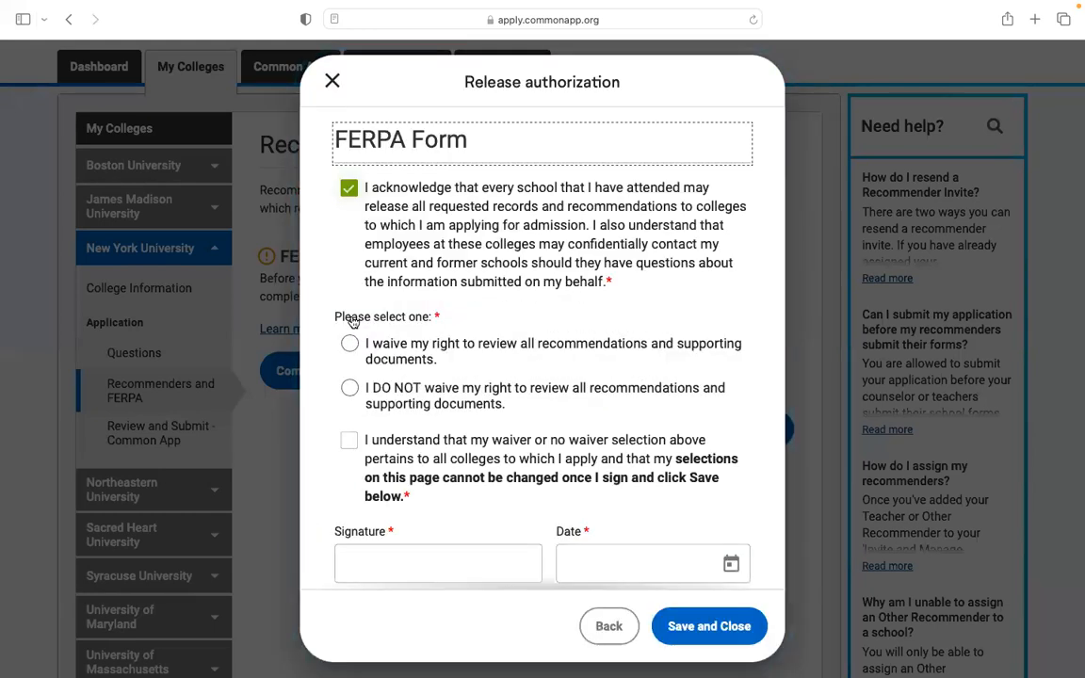
pyautogui.click(350, 343)
pyautogui.click(348, 440)
# - Sign the FERPA form with the student's name, date it August 2, 2023, and save it
pyautogui.click(352, 562)
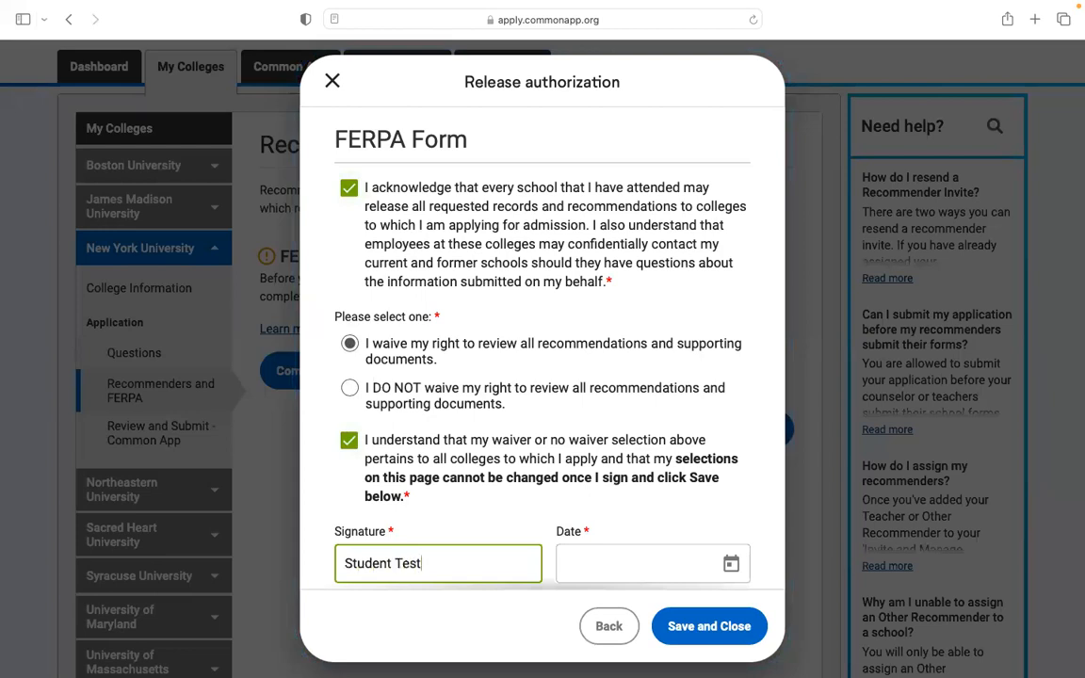
pyautogui.click(732, 565)
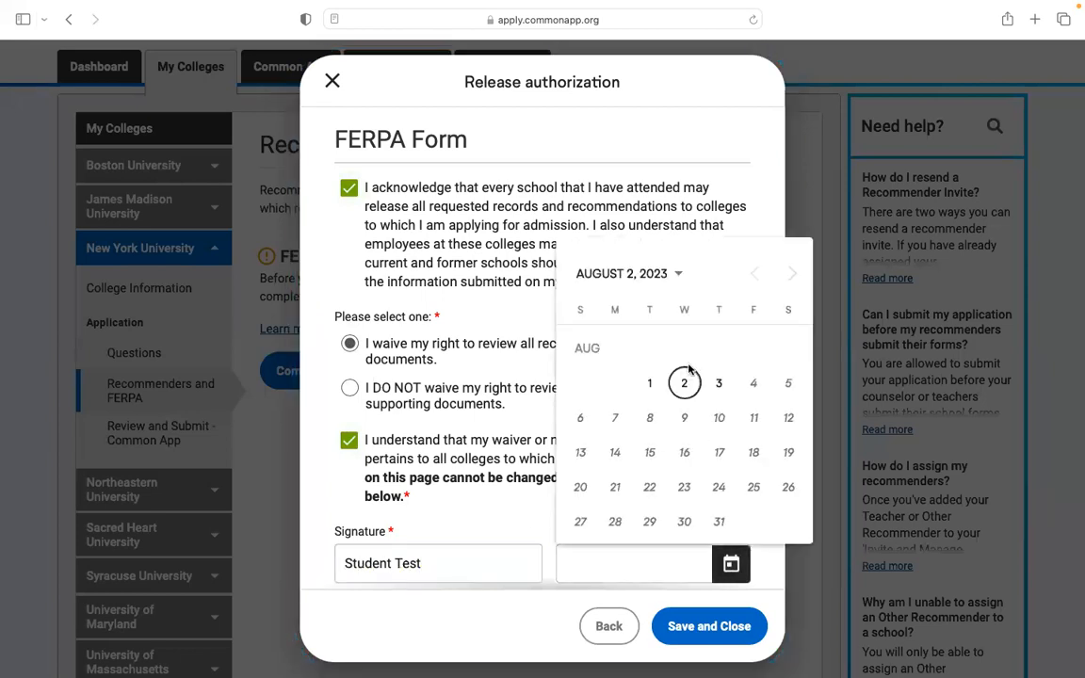
pyautogui.click(684, 382)
pyautogui.click(697, 627)
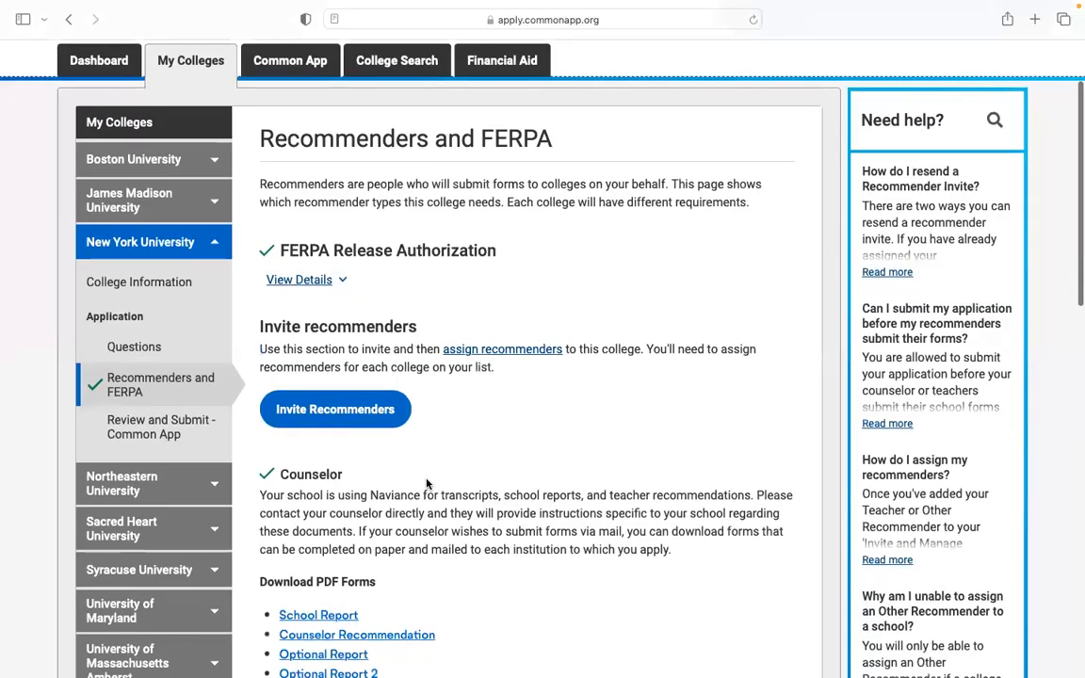
# - Look over the counselor, teacher, other recommender and advisor sections on New York University's Recommenders and FERPA page
pyautogui.scroll(-5, 425, 483)
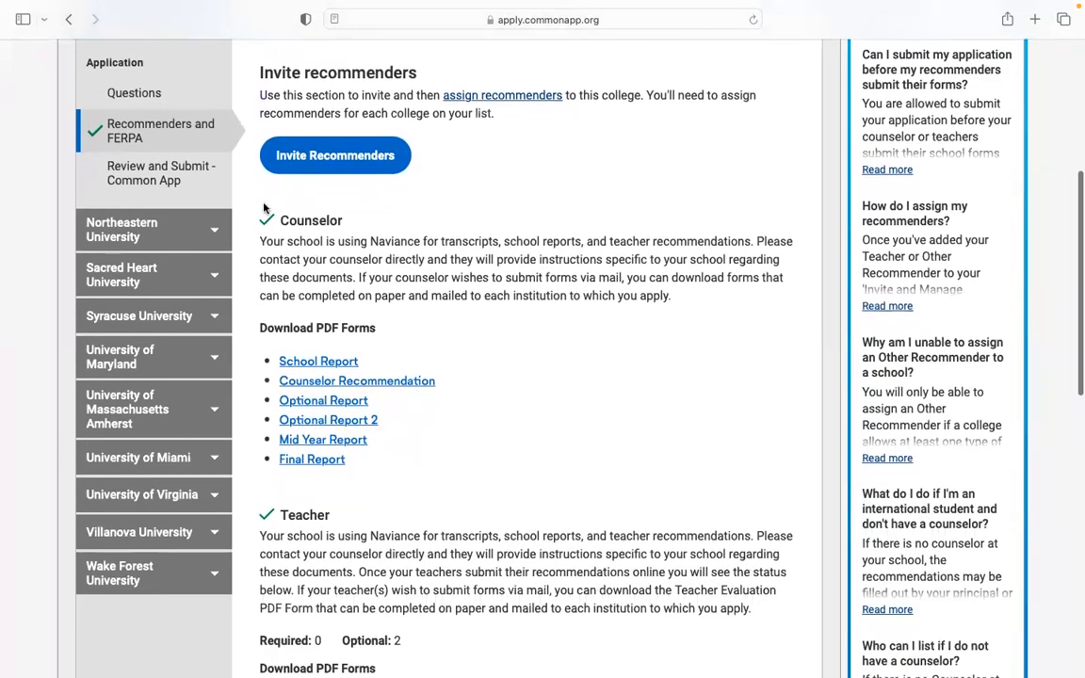
pyautogui.moveTo(267, 195); pyautogui.dragTo(490, 394)
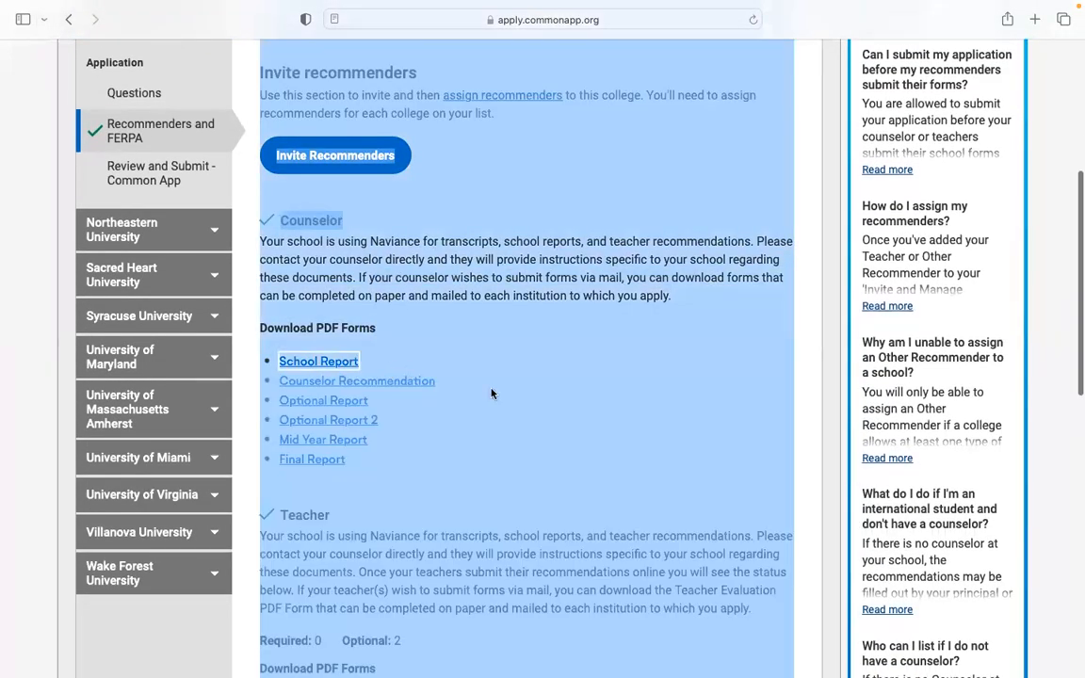
pyautogui.click(521, 406)
pyautogui.scroll(-4, 521, 406)
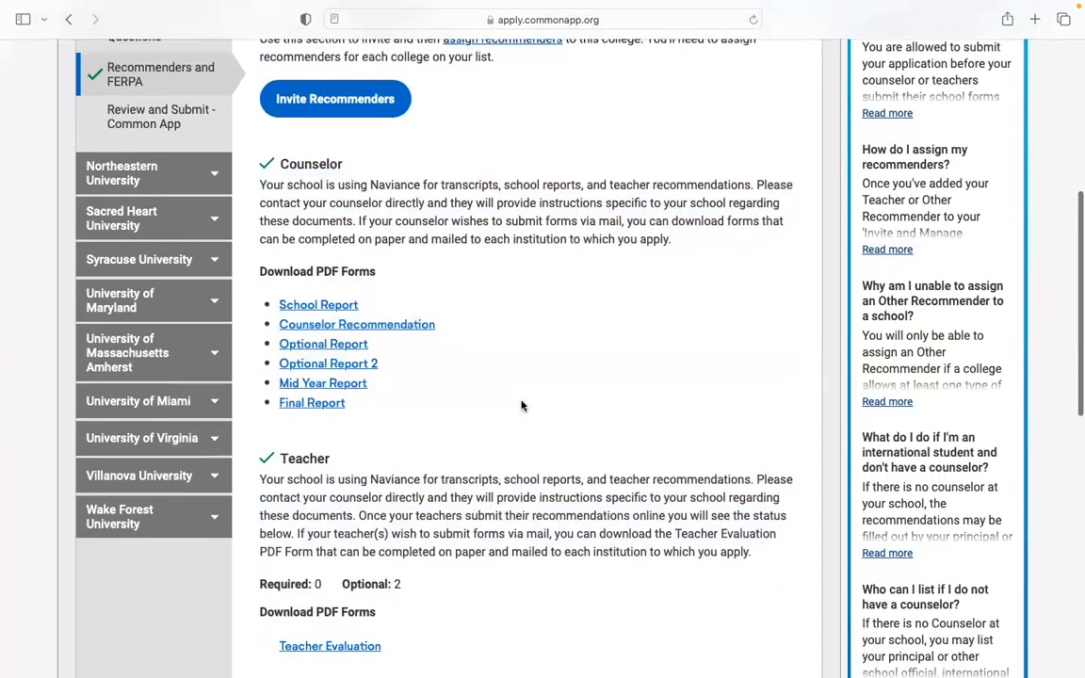
pyautogui.scroll(-7, 521, 406)
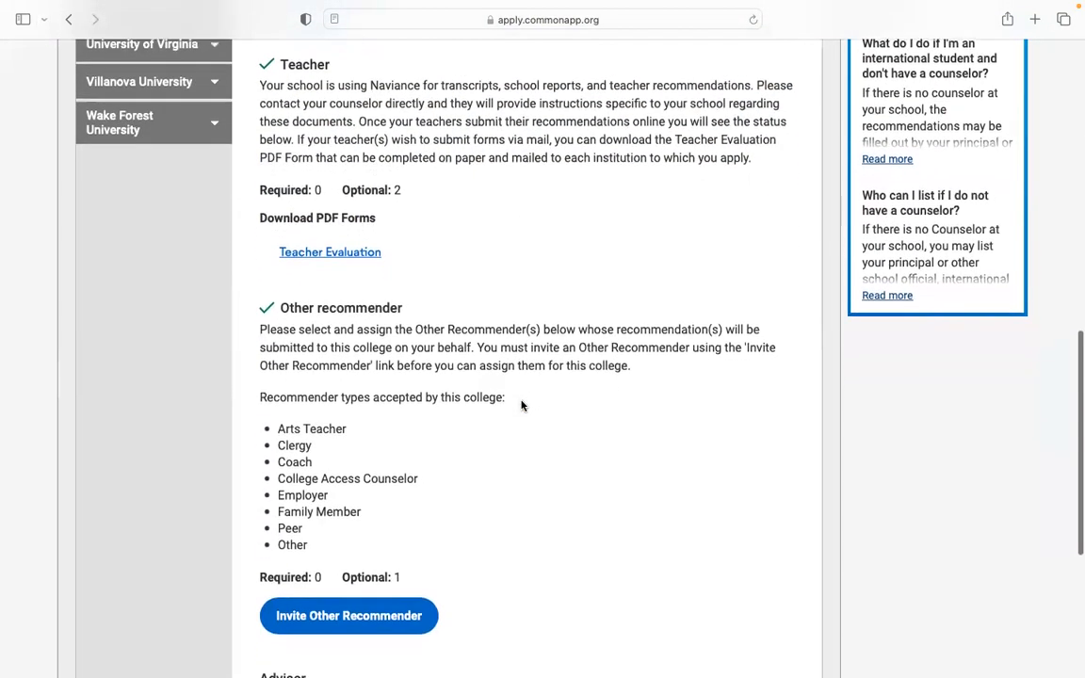
pyautogui.scroll(-1, 521, 406)
pyautogui.scroll(1, 521, 406)
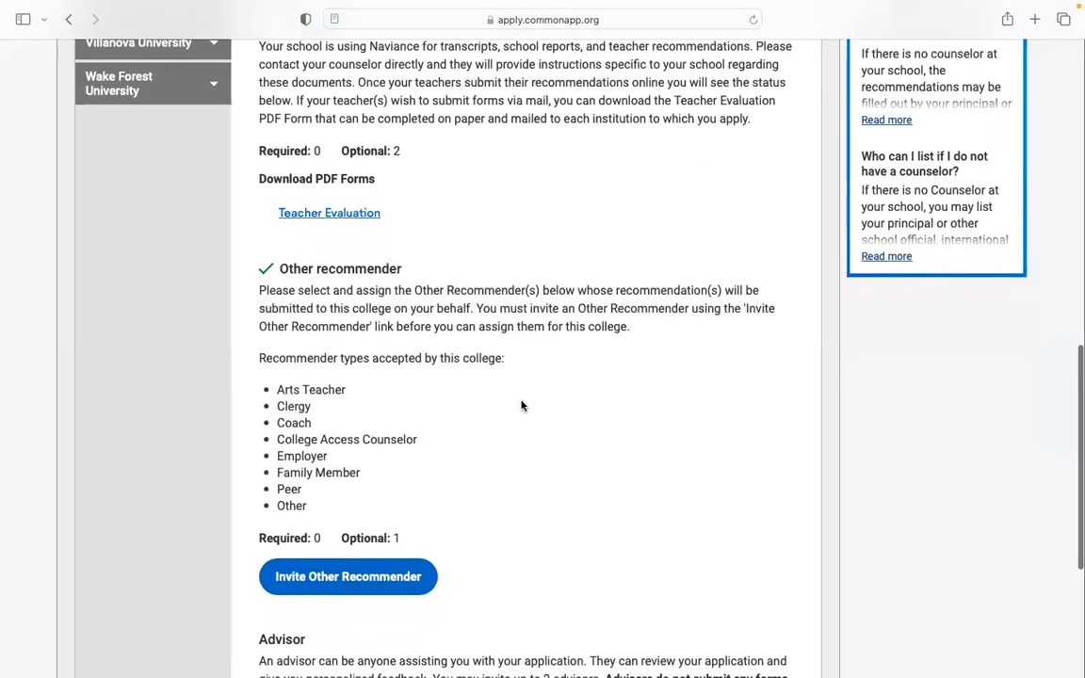
pyautogui.scroll(-5, 521, 406)
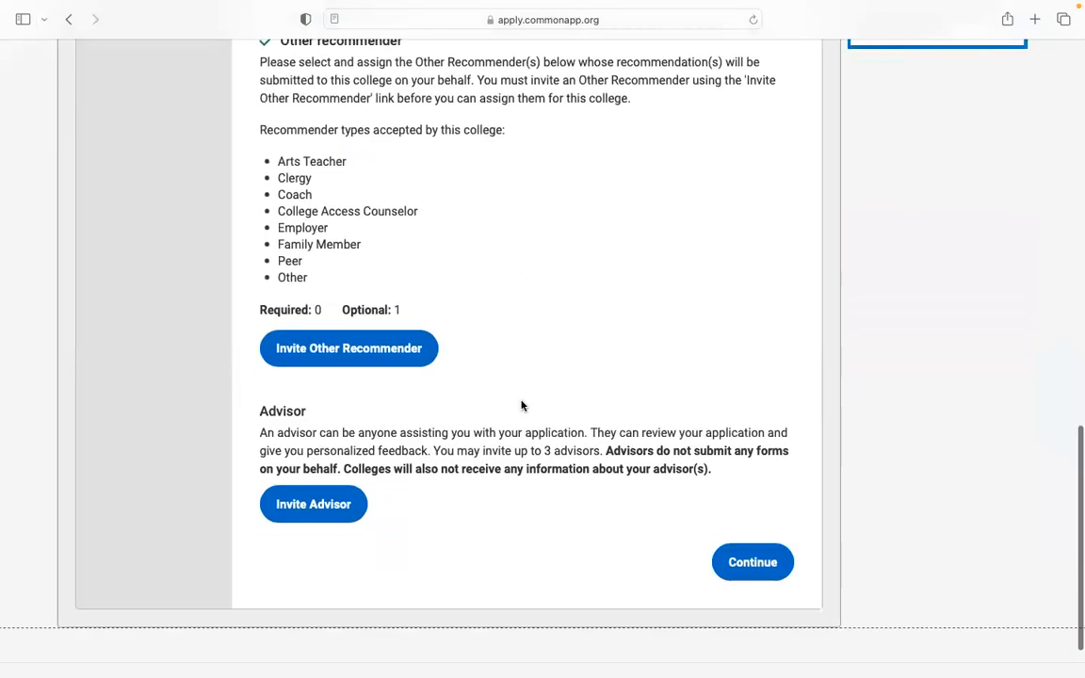
# - Examine the Invite Other Recommender form's relationship options and the Invite Advisor form's fields, closing both without inviting anyone
pyautogui.click(361, 347)
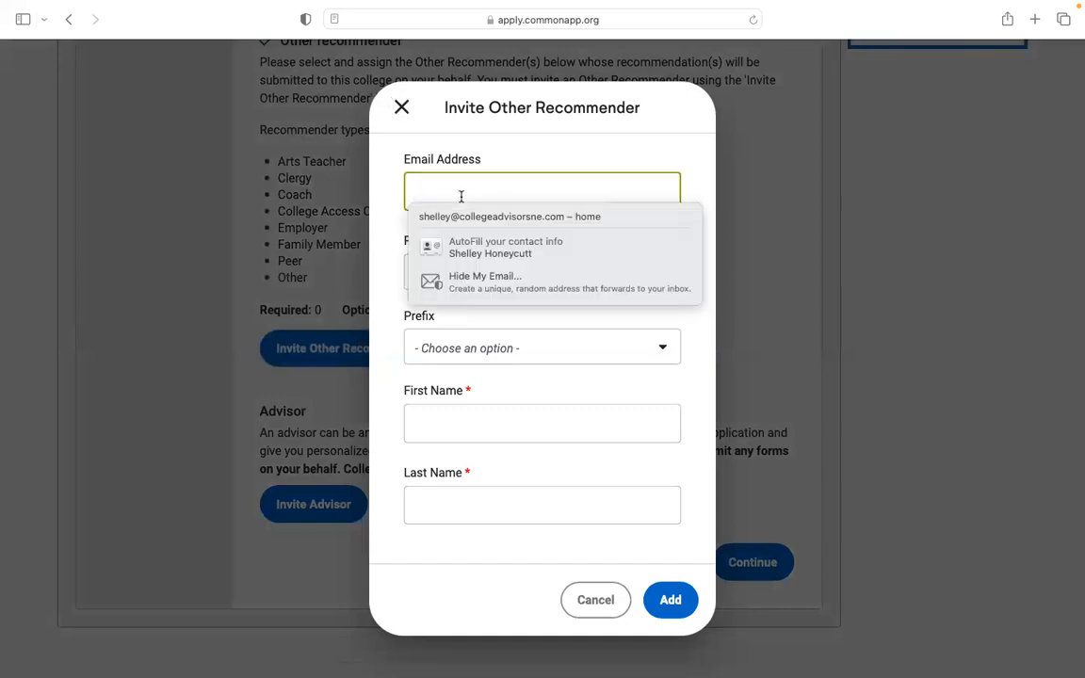
pyautogui.click(371, 290)
pyautogui.click(477, 281)
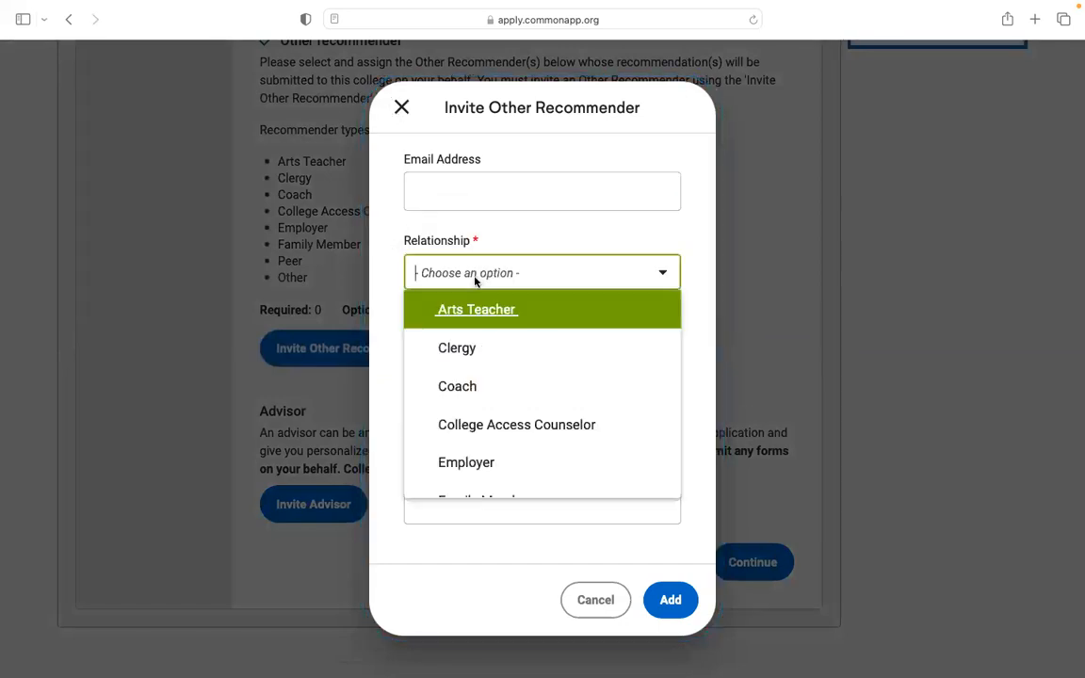
pyautogui.scroll(-3, 499, 387)
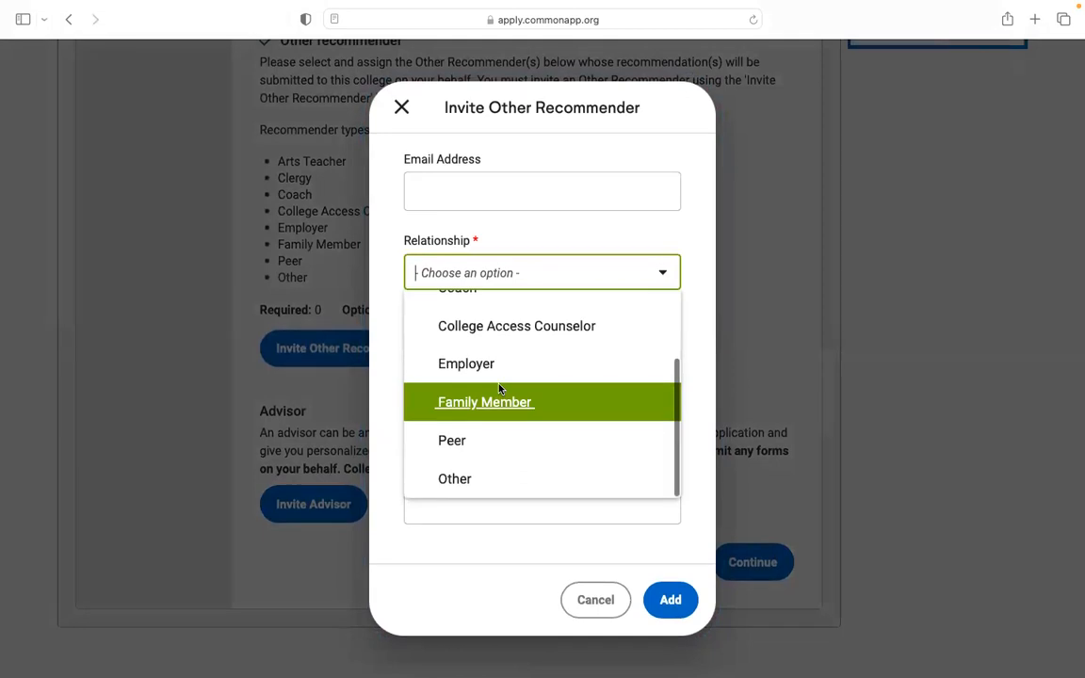
pyautogui.click(700, 247)
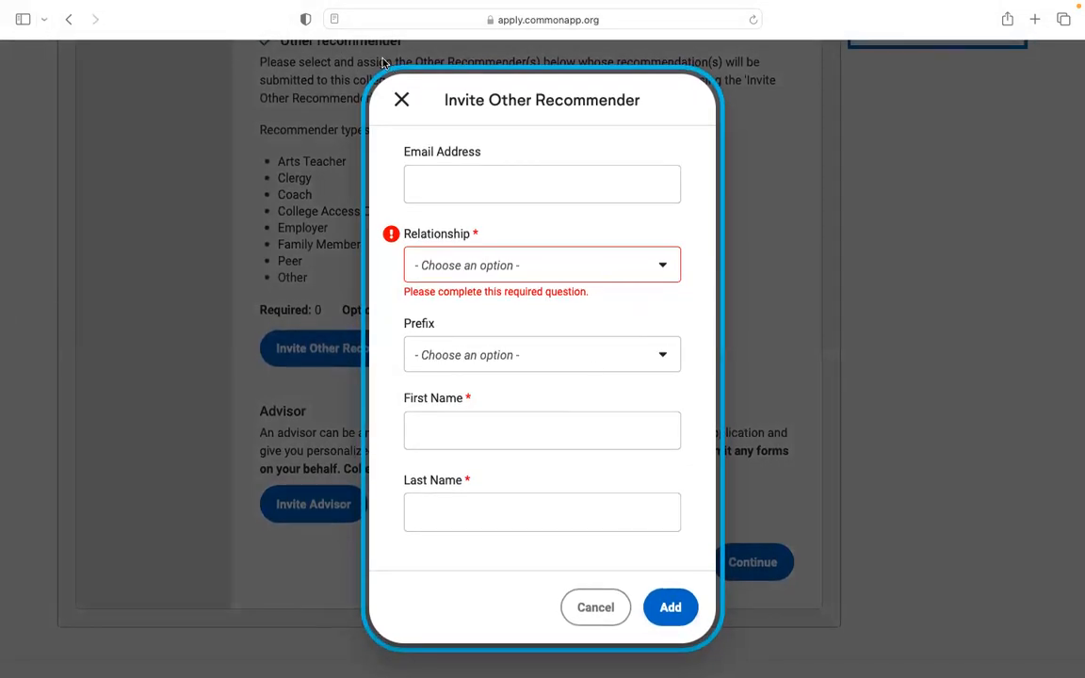
pyautogui.click(402, 101)
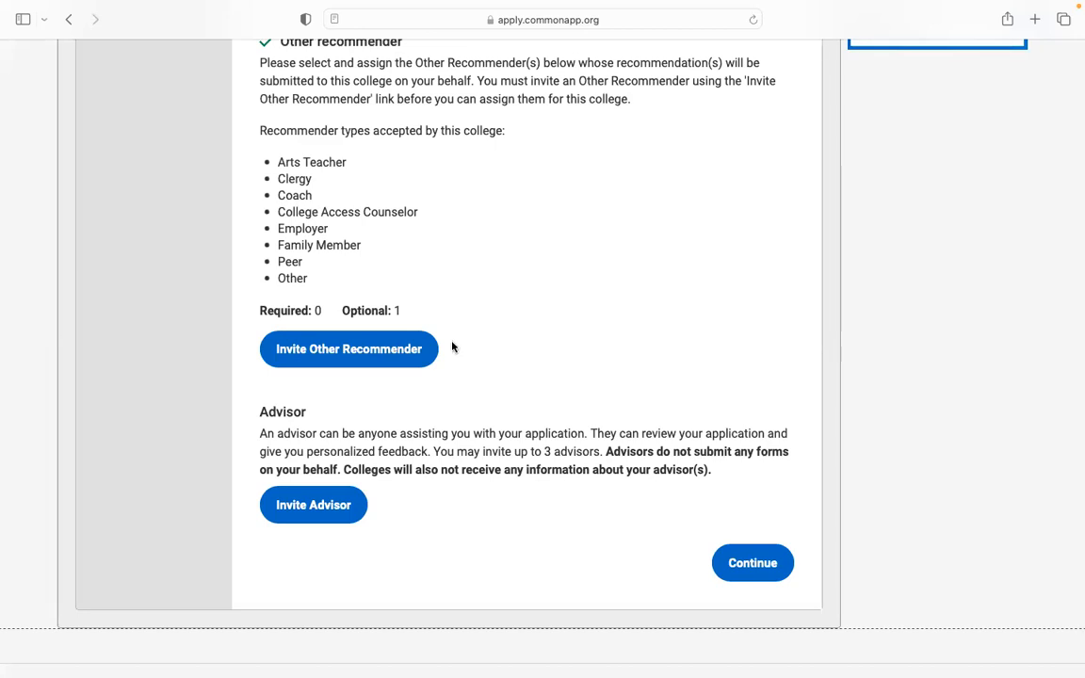
pyautogui.click(314, 502)
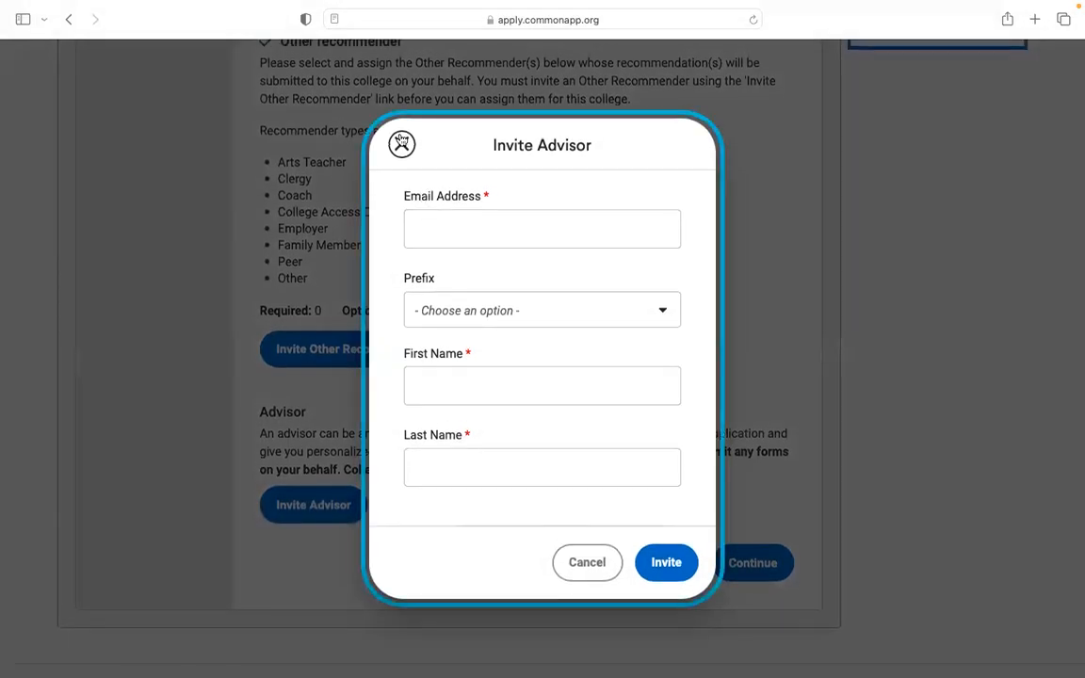
pyautogui.click(401, 144)
# - Highlight the Common App ID and account e-mail in the page header, and check the options in the account menu
pyautogui.scroll(10, 111, 452)
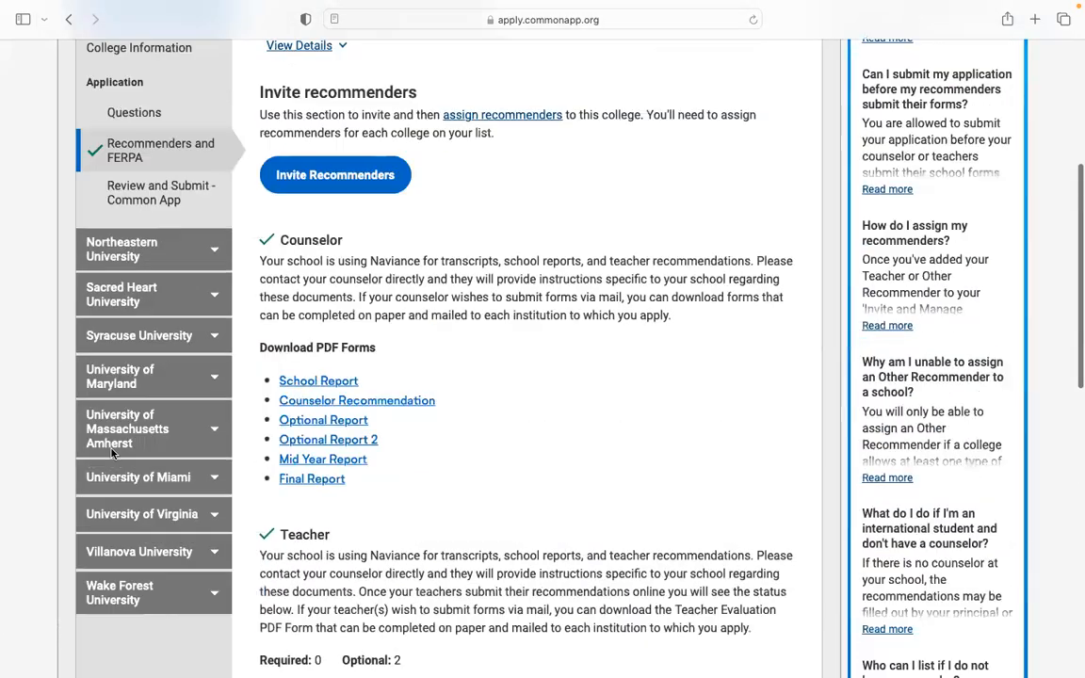
pyautogui.scroll(5, 111, 452)
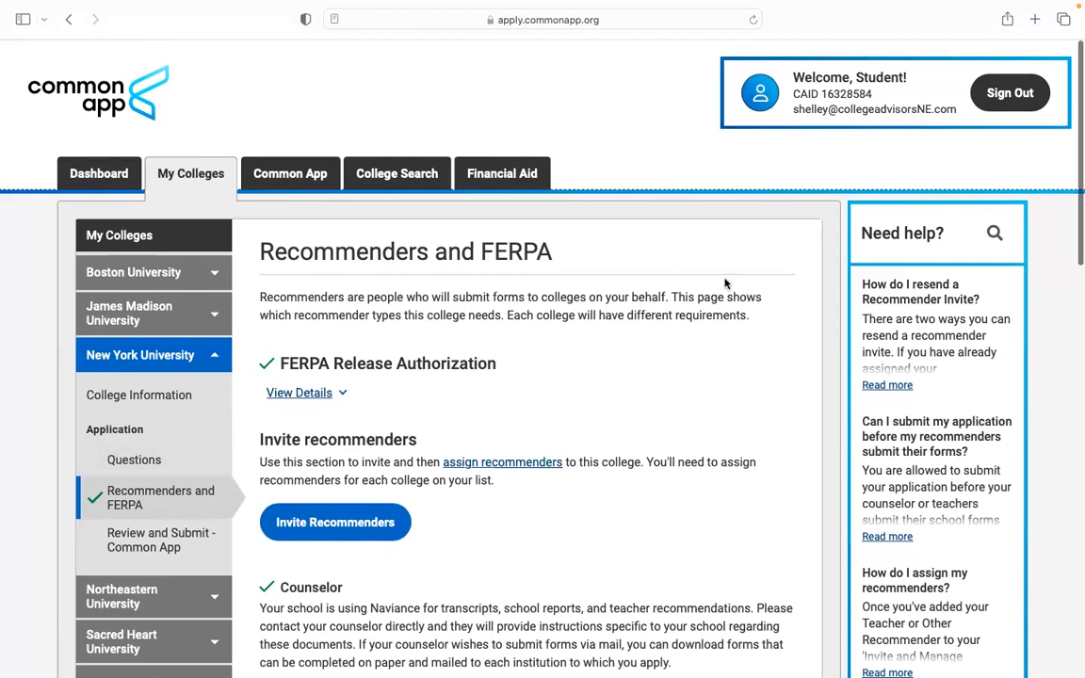
pyautogui.moveTo(787, 92); pyautogui.dragTo(958, 113)
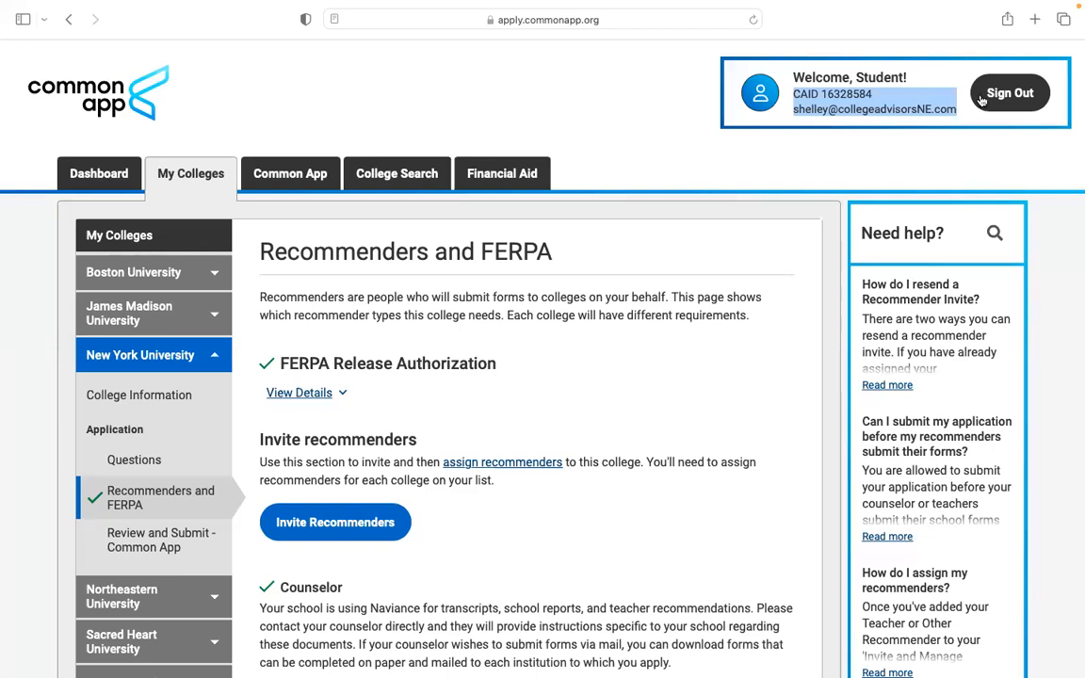
pyautogui.scroll(1, 887, 104)
pyautogui.click(793, 94)
pyautogui.tripleClick(798, 93)
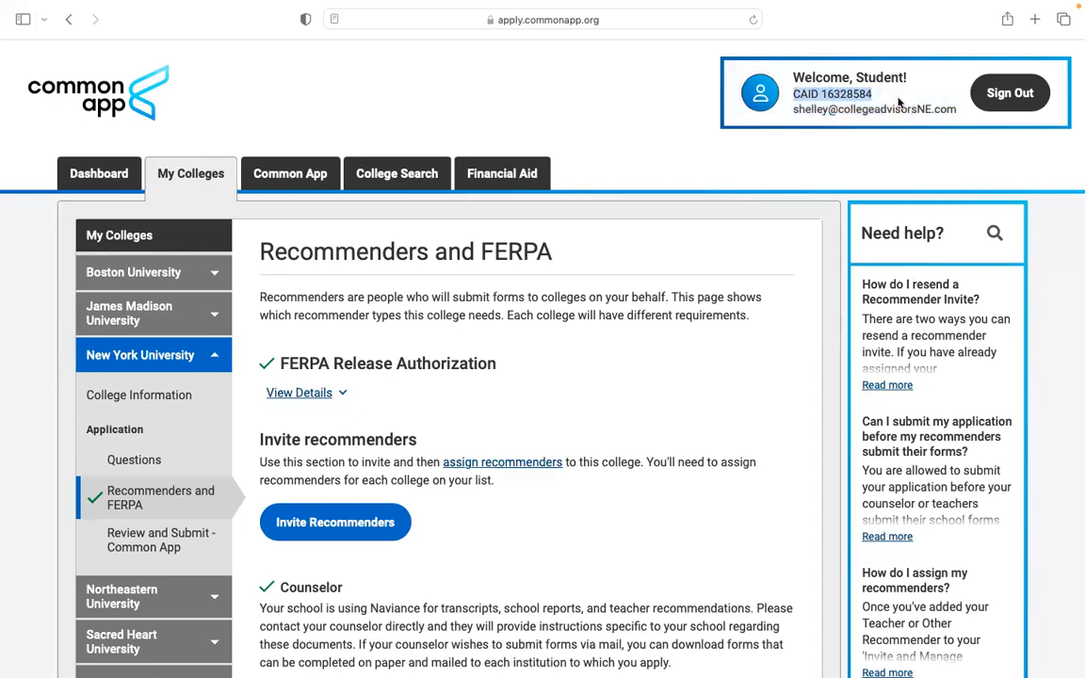
pyautogui.click(763, 92)
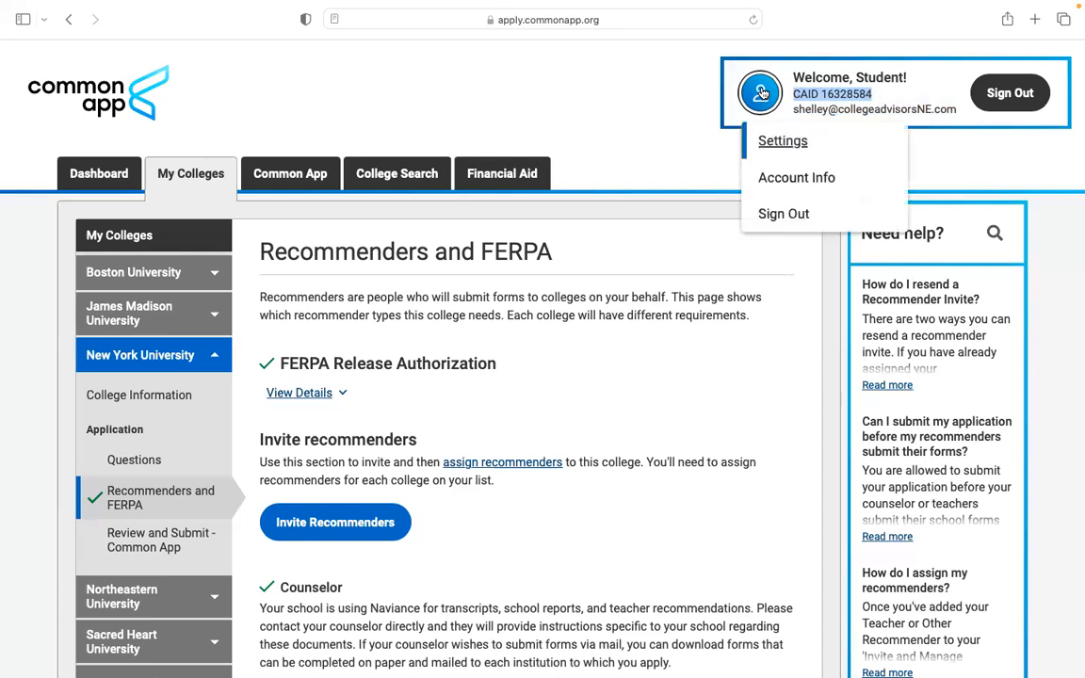
pyautogui.click(698, 242)
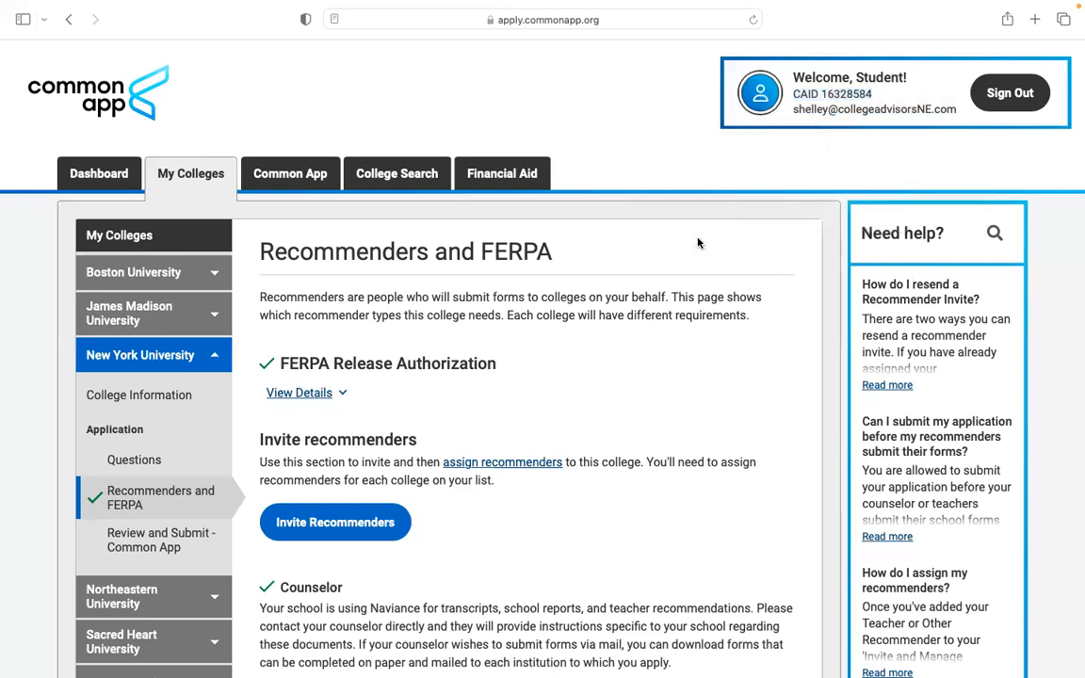
# - Preview the Activities section of the Common App, examine the basketball entry's details, and close the preview
pyautogui.click(283, 177)
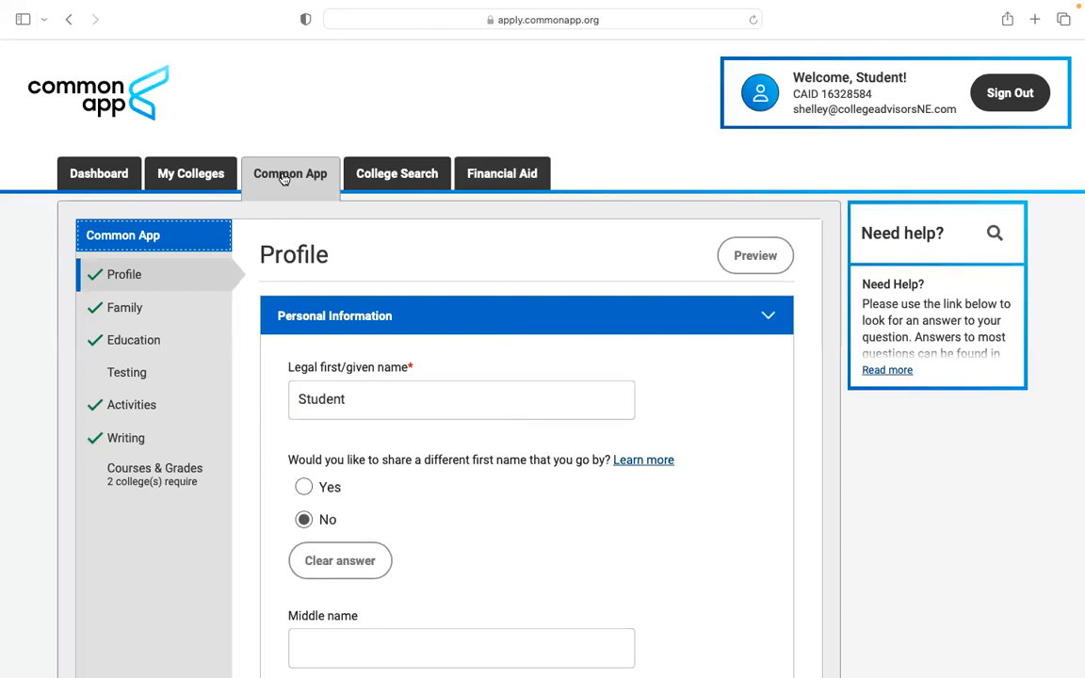
pyautogui.click(140, 412)
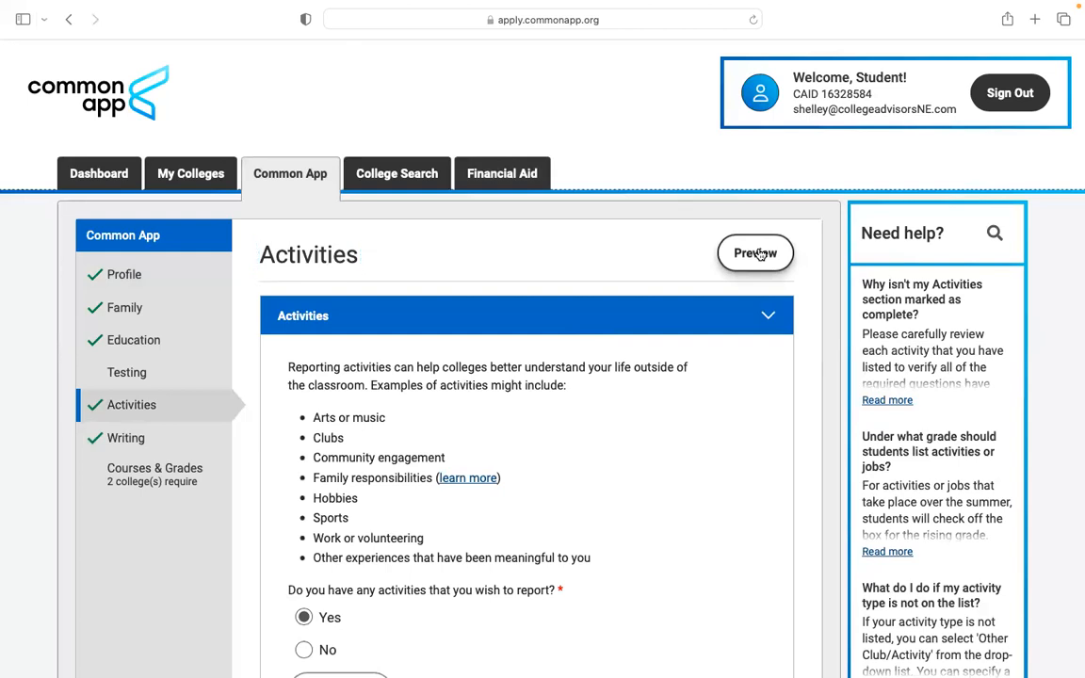
pyautogui.click(759, 255)
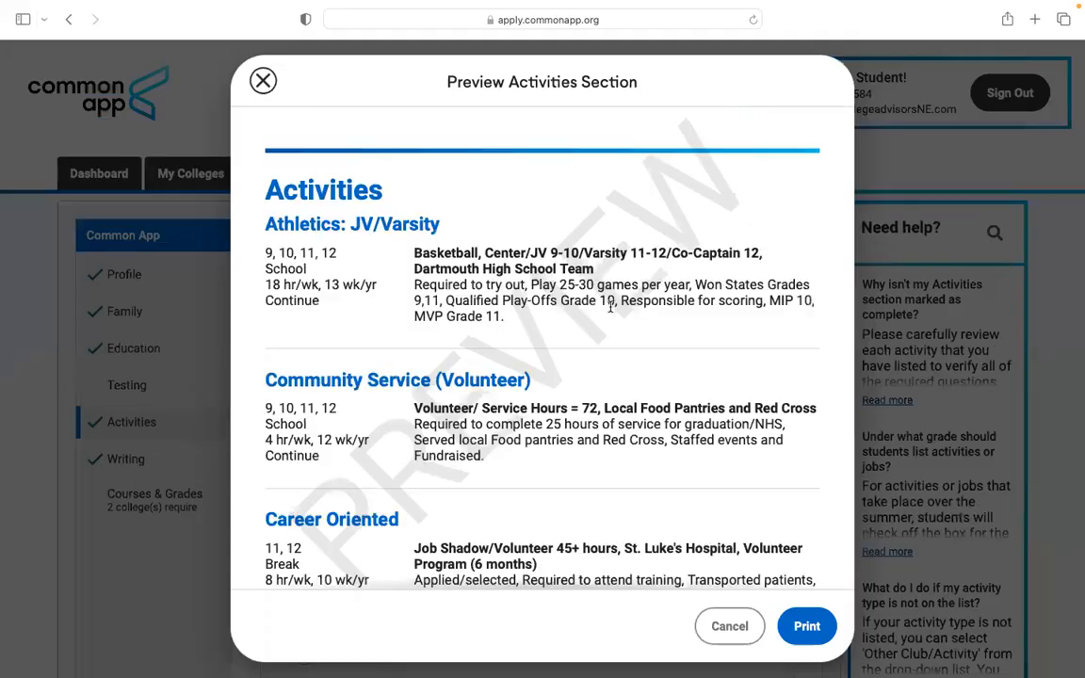
pyautogui.moveTo(411, 250); pyautogui.dragTo(548, 317)
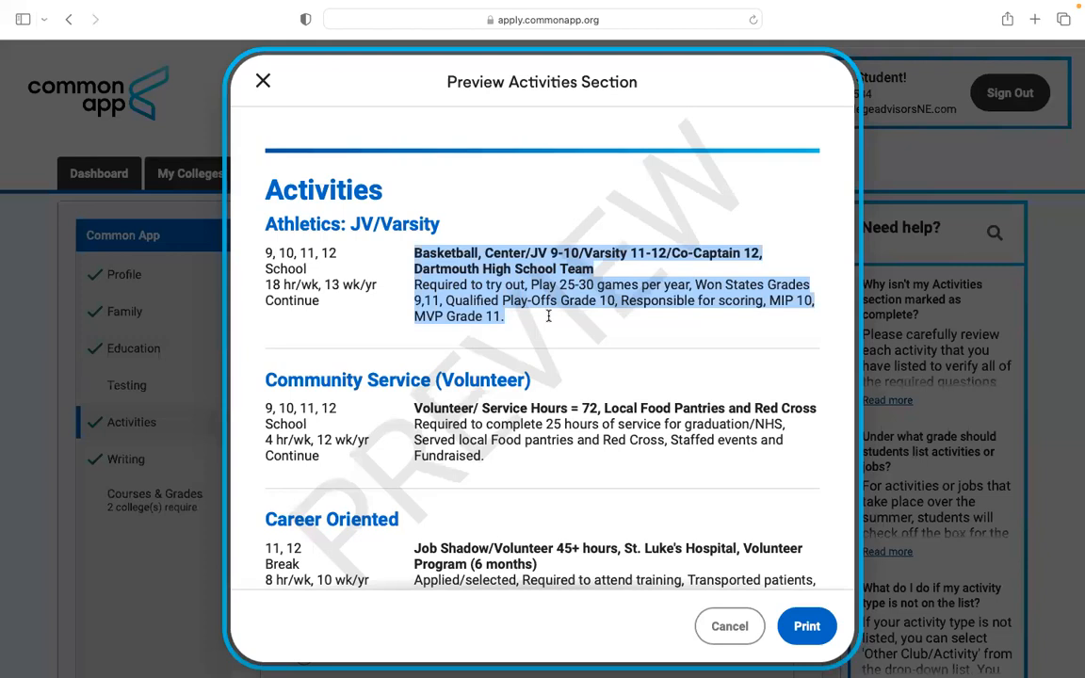
pyautogui.click(264, 80)
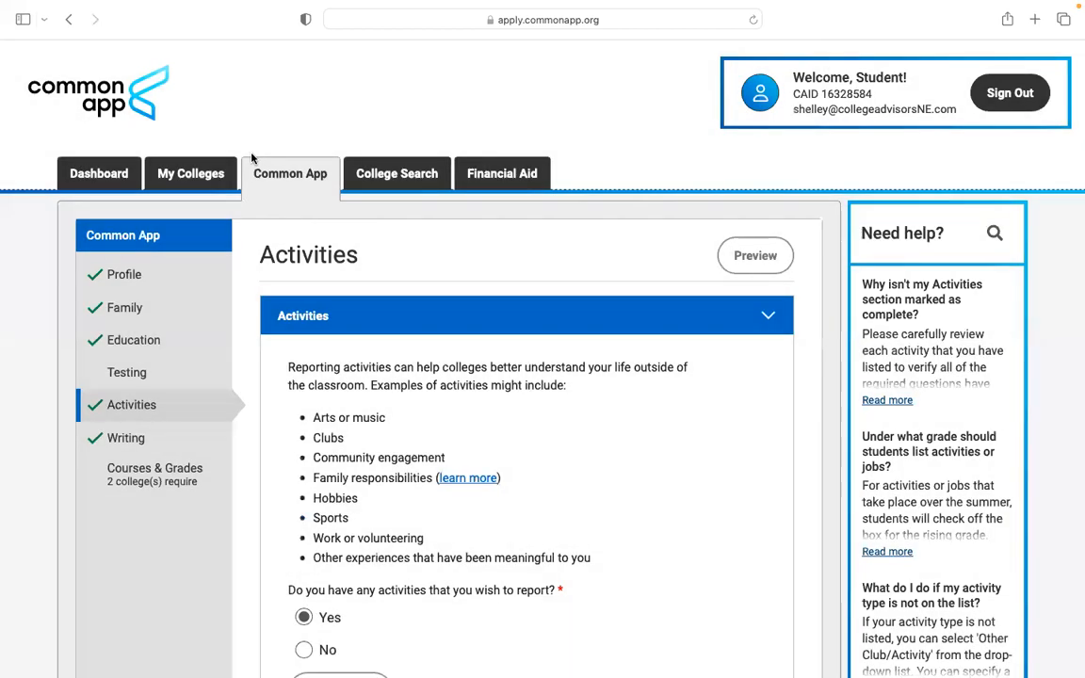
pyautogui.scroll(-3, 283, 156)
pyautogui.scroll(2, 268, 172)
pyautogui.scroll(2, 270, 173)
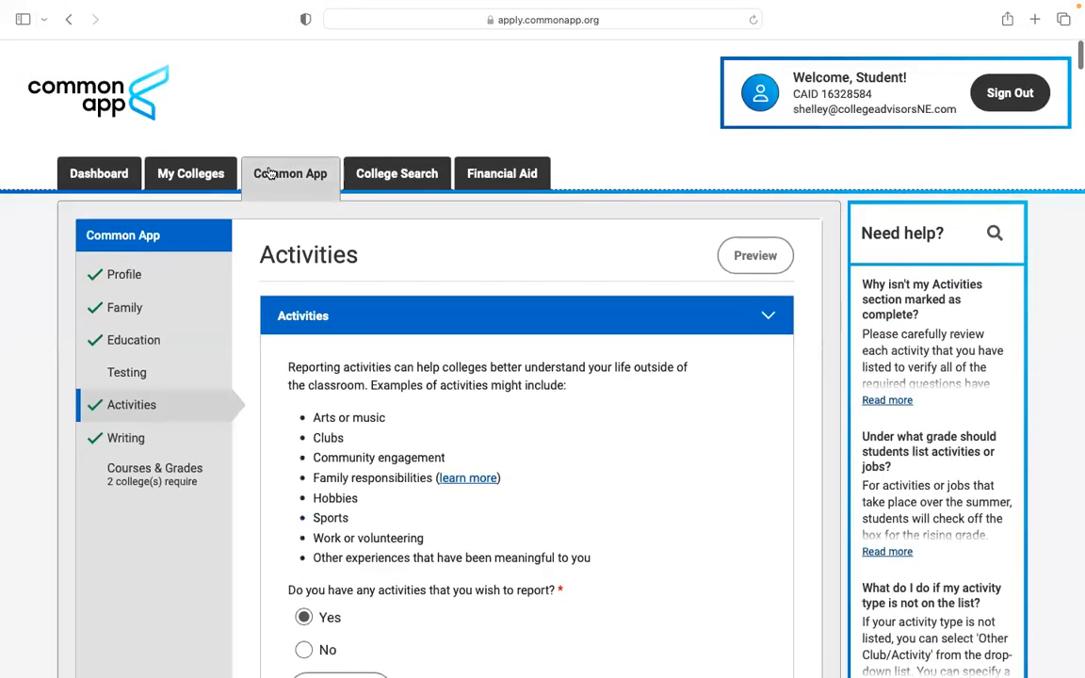